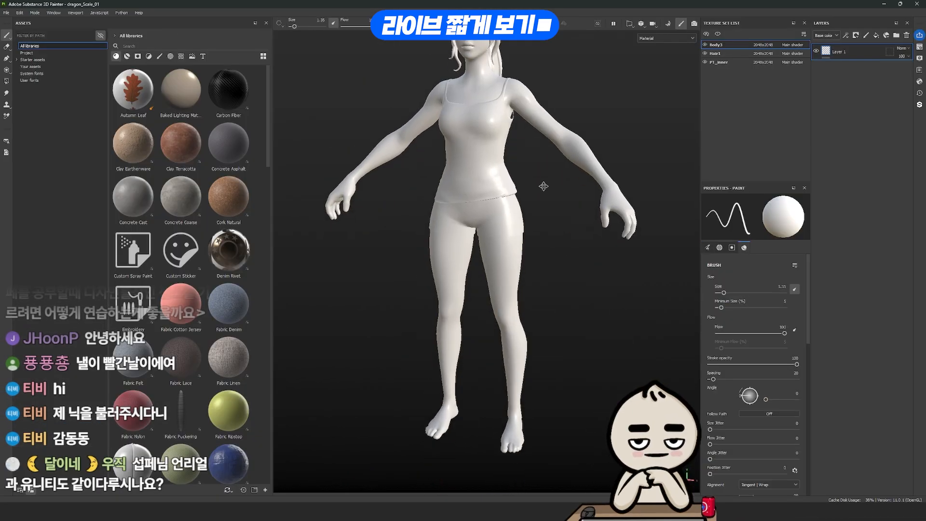
Delete the empty Layer 1 and apply the Leather Stylized smart material to the body mesh.
{"action": "right_click_drag", "start_coordinate": [543, 186], "coordinate": [579, 263], "text": "alt"}
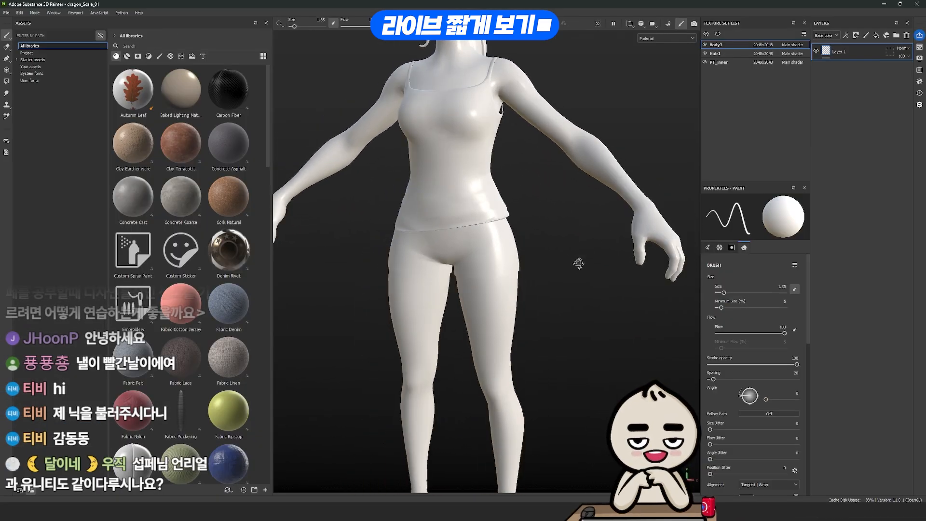
{"action": "key", "text": "Delete"}
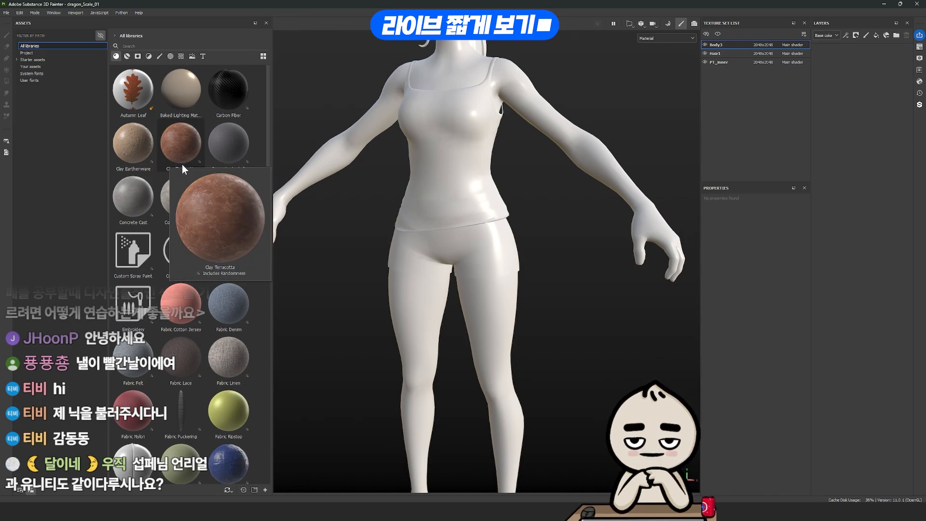
{"action": "scroll", "coordinate": [245, 381], "scroll_direction": "down", "scroll_amount": 5}
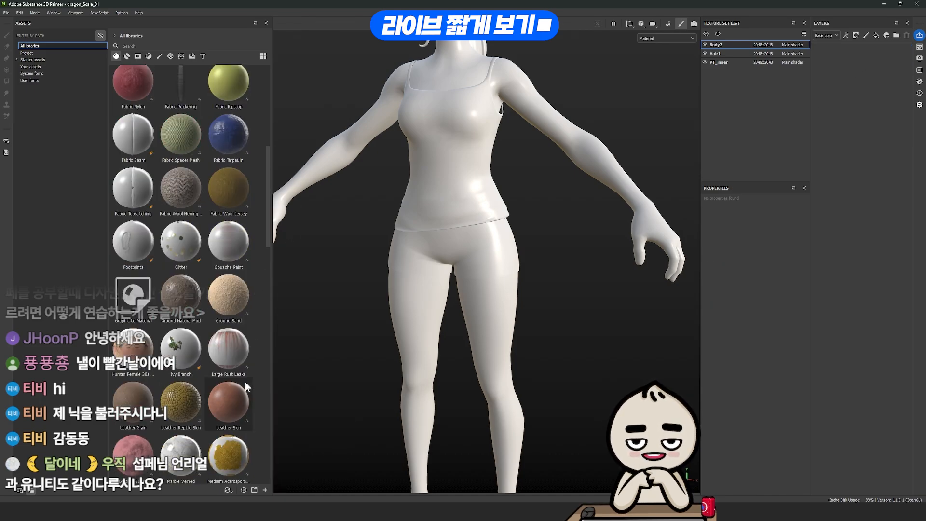
{"action": "mouse_move", "coordinate": [245, 380]}
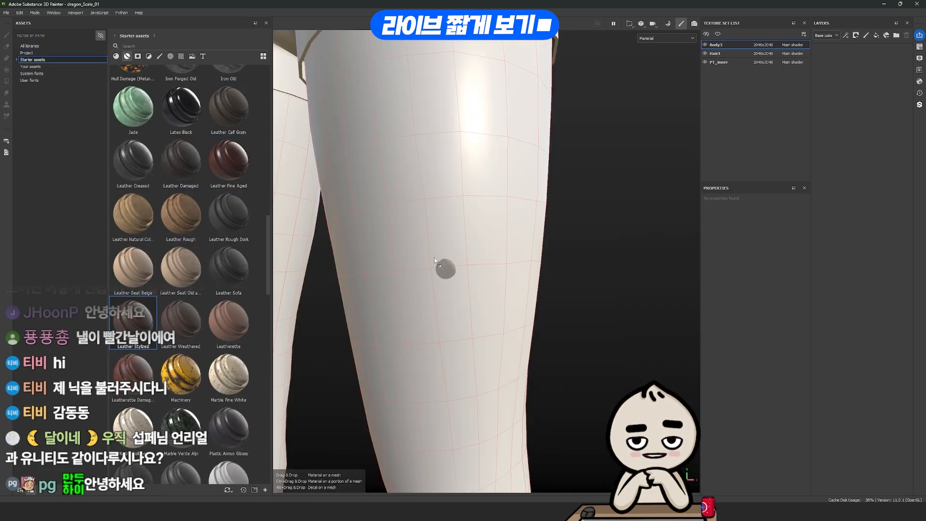
{"action": "left_click_drag", "start_coordinate": [444, 265], "coordinate": [466, 268]}
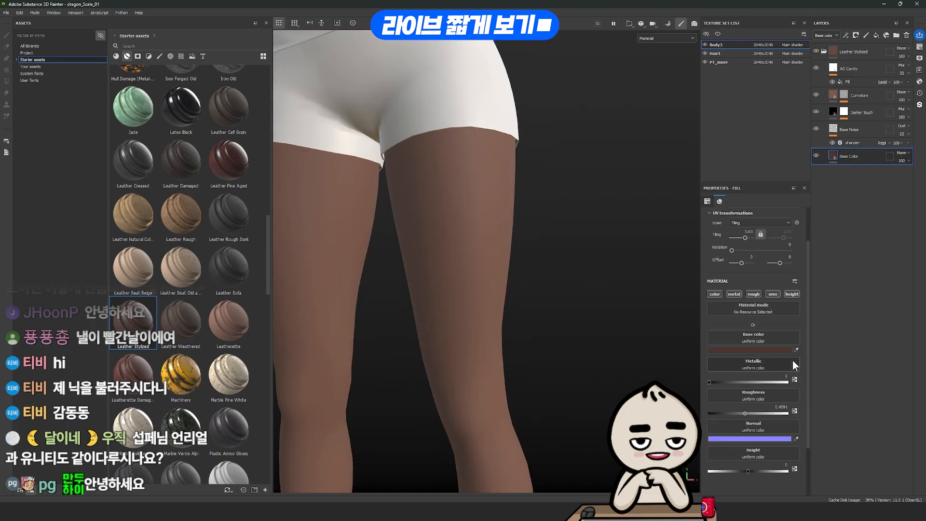
Change the base color of the Base Color layer in the Leather Stylized folder to a dark red.
{"action": "left_click", "coordinate": [784, 349]}
{"action": "left_click_drag", "start_coordinate": [879, 386], "coordinate": [880, 380]}
{"action": "left_click", "coordinate": [868, 385]}
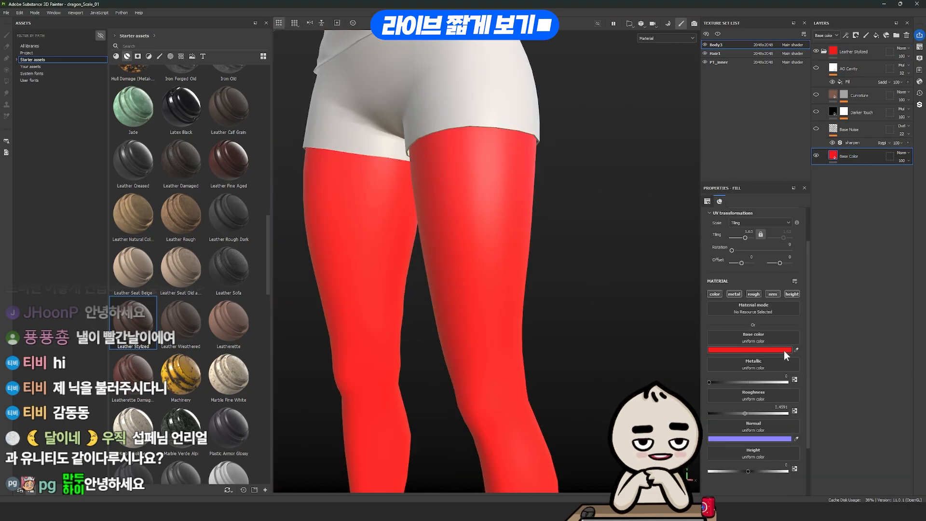
{"action": "left_click_drag", "start_coordinate": [867, 386], "coordinate": [850, 421]}
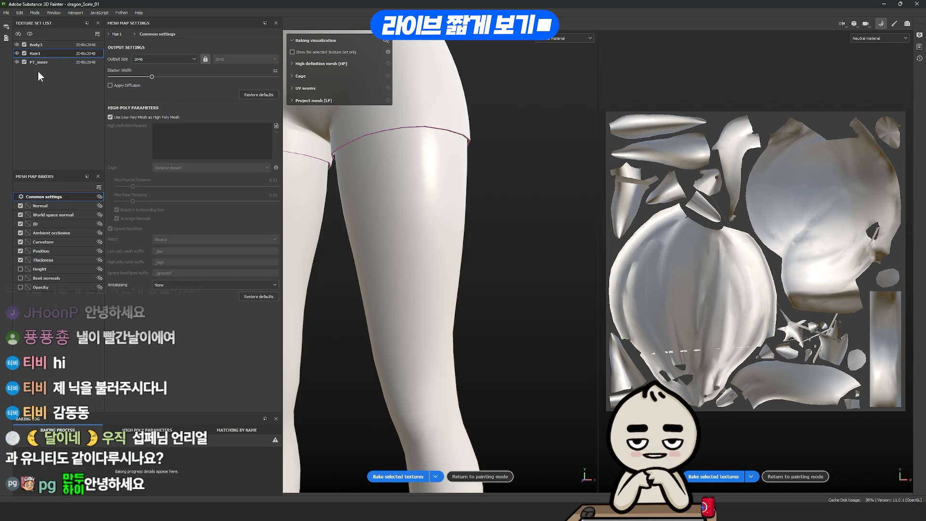
Select the body texture set and bake the mesh maps of the checked texture sets.
{"action": "left_click", "coordinate": [40, 45]}
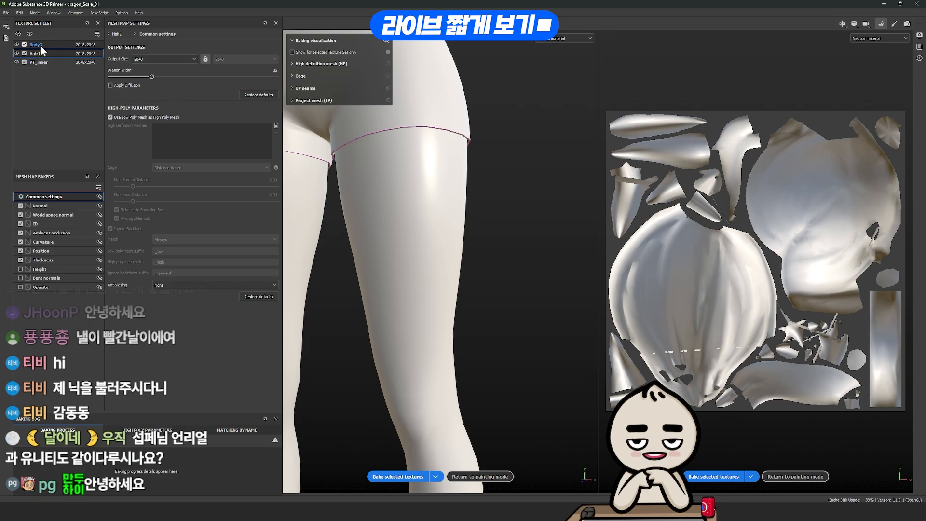
{"action": "left_click", "coordinate": [398, 476]}
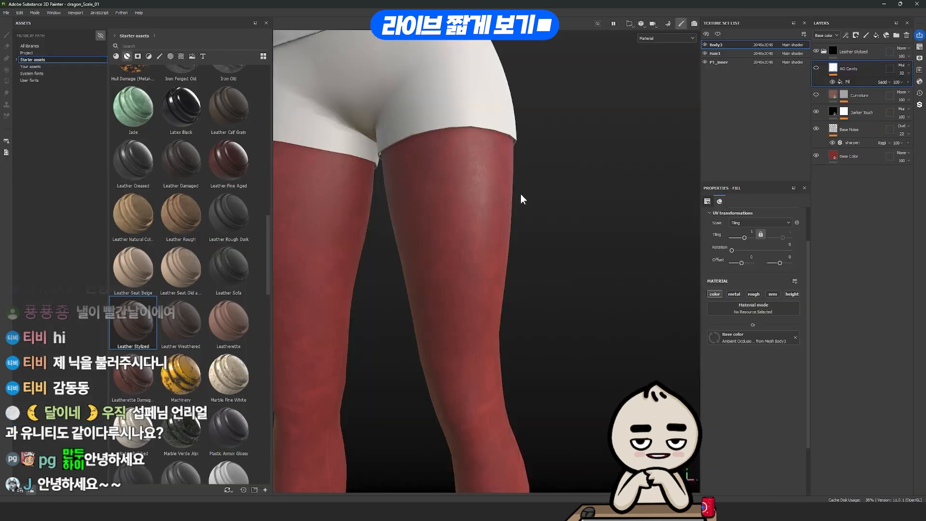
Recolor the Curvature layer with a lighter red, sampling the red of the Base Color layer as reference.
{"action": "left_click", "coordinate": [797, 348]}
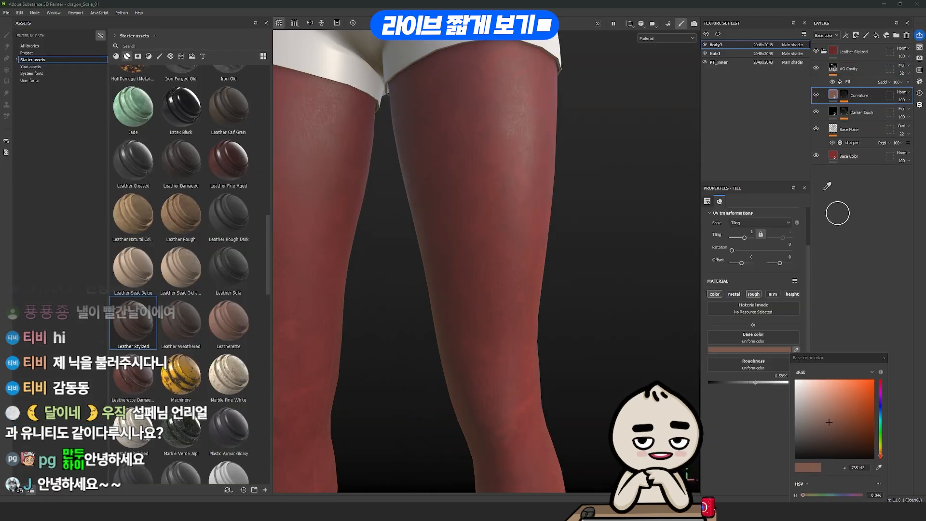
{"action": "left_click", "coordinate": [834, 154]}
{"action": "left_click", "coordinate": [758, 350]}
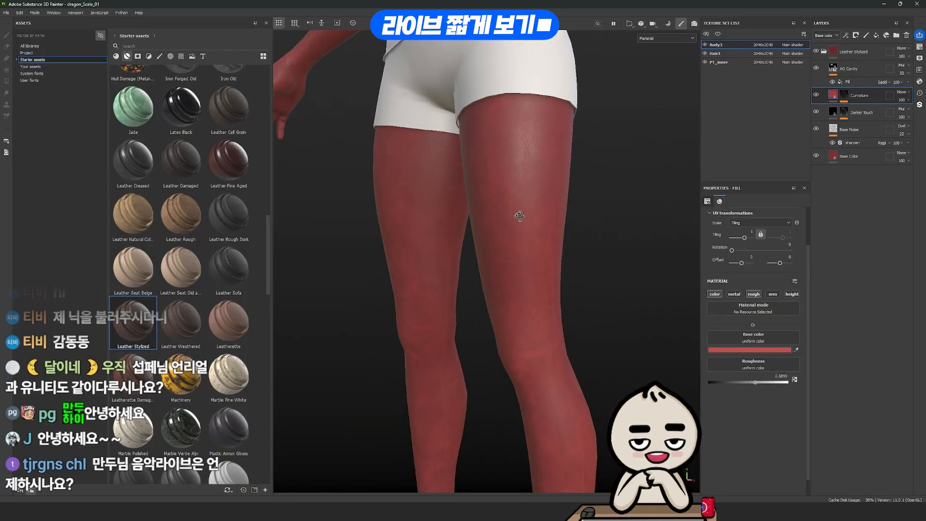
{"action": "left_click_drag", "start_coordinate": [519, 215], "coordinate": [564, 219], "text": "alt"}
{"action": "right_click_drag", "start_coordinate": [565, 220], "coordinate": [612, 274], "text": "alt"}
{"action": "middle_click_drag", "start_coordinate": [612, 275], "coordinate": [575, 247], "text": "alt"}
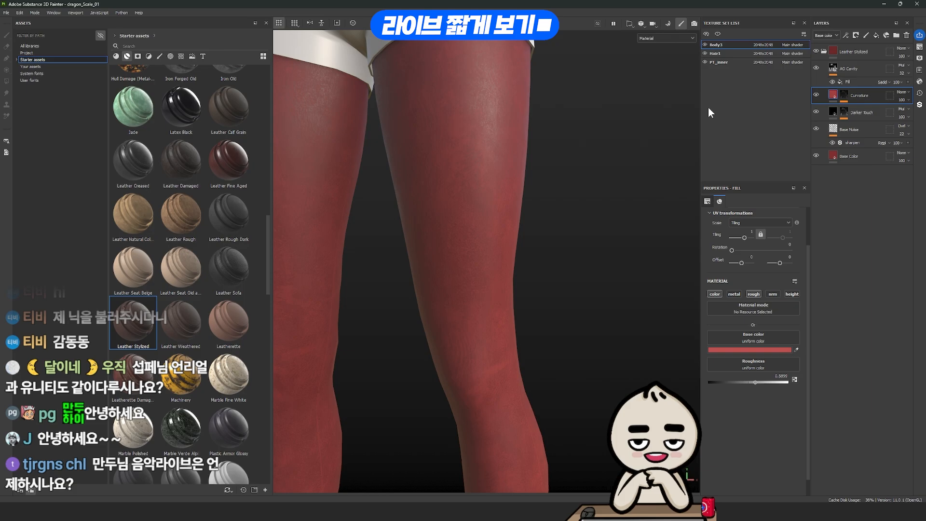
Add a color-only fill layer named B above the Leather Stylized folder and make it black.
{"action": "left_click", "coordinate": [847, 68]}
{"action": "left_click", "coordinate": [870, 36]}
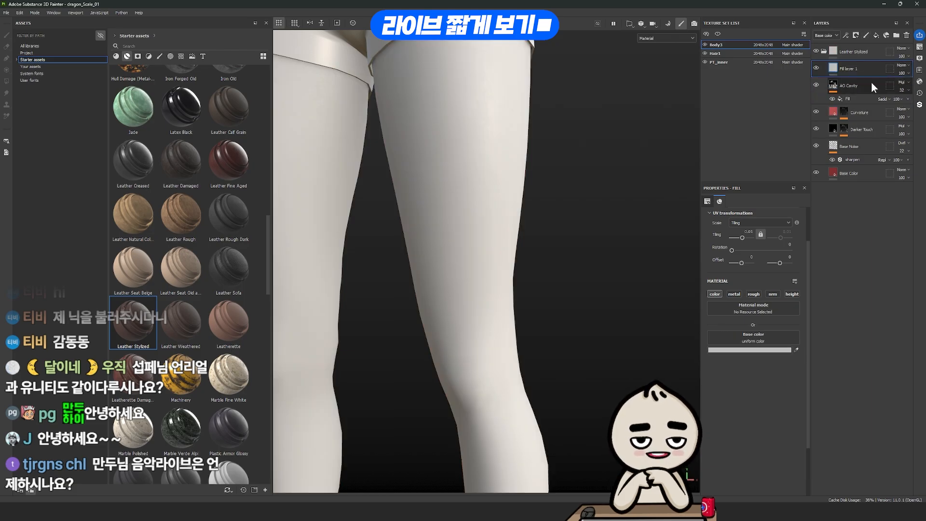
{"action": "left_click", "coordinate": [775, 351]}
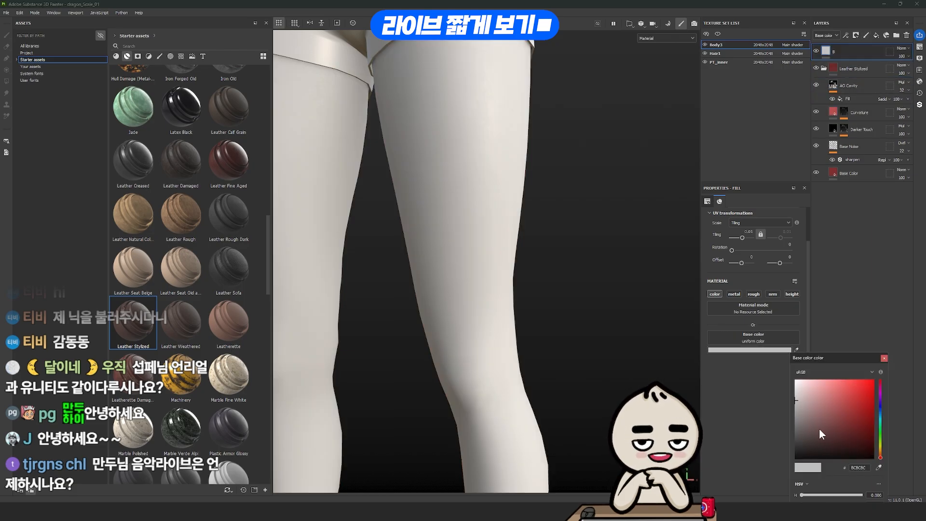
{"action": "left_click_drag", "start_coordinate": [820, 433], "coordinate": [817, 464]}
{"action": "left_click", "coordinate": [883, 359]}
Add a second color-only fill layer named W above B and set its base color to pure white FFFFFF.
{"action": "left_click", "coordinate": [877, 37]}
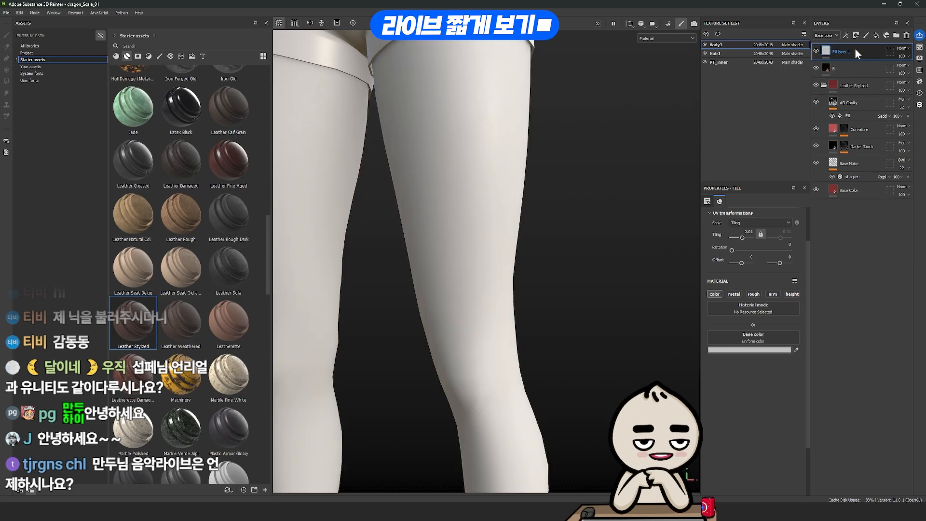
{"action": "double_click", "coordinate": [856, 49]}
{"action": "type", "text": "W"}
{"action": "left_click", "coordinate": [838, 66]}
{"action": "left_click", "coordinate": [837, 55]}
{"action": "left_click", "coordinate": [771, 350]}
{"action": "left_click_drag", "start_coordinate": [810, 401], "coordinate": [769, 363]}
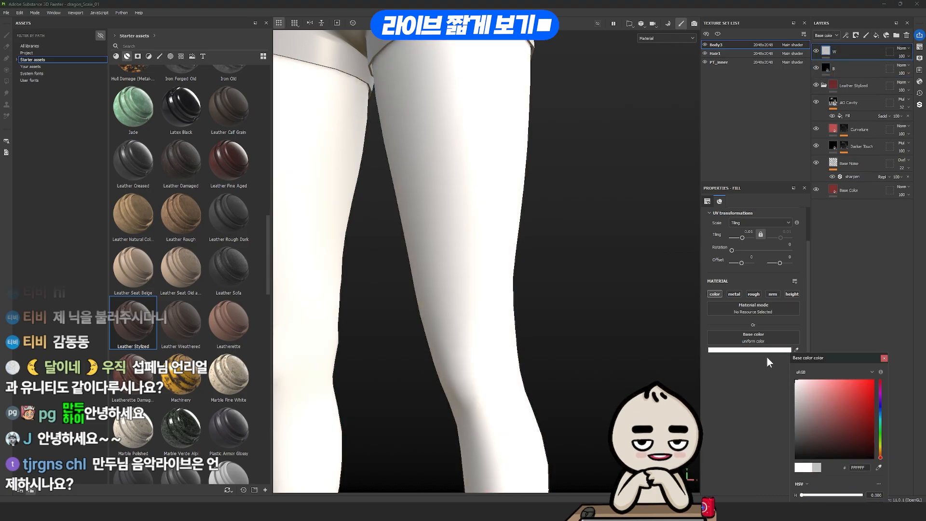
Give the W layer a black mask with a paint effect on it.
{"action": "right_click", "coordinate": [843, 50]}
{"action": "left_click", "coordinate": [851, 63]}
{"action": "right_click", "coordinate": [838, 51]}
{"action": "left_click", "coordinate": [847, 291]}
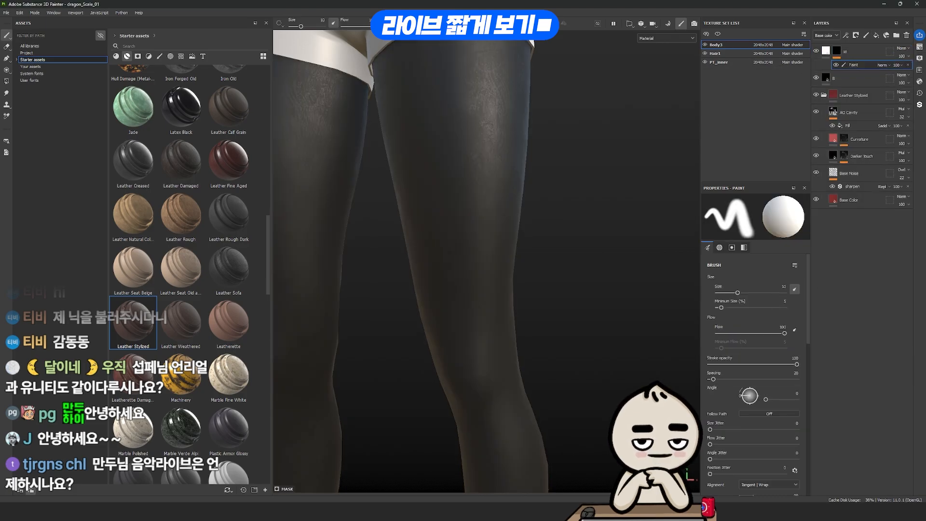
Choose the Basic Hard brush, test a few strokes on the thigh and reduce the brush size to 0.57.
{"action": "left_click", "coordinate": [160, 56]}
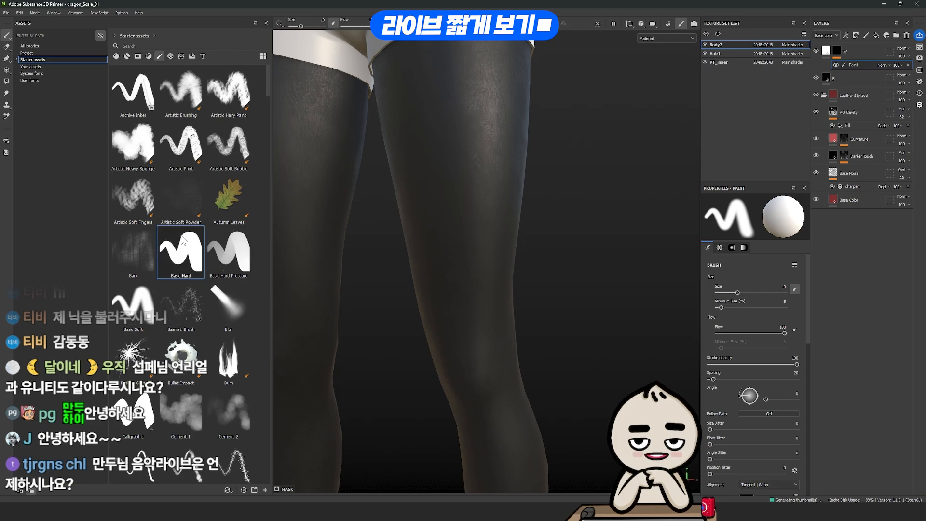
{"action": "left_click", "coordinate": [183, 242]}
{"action": "mouse_move", "coordinate": [440, 196]}
{"action": "left_mouse_down"}
{"action": "mouse_move", "coordinate": [450, 158]}
{"action": "mouse_move", "coordinate": [476, 217]}
{"action": "left_mouse_up"}
{"action": "key", "text": "ctrl+z"}
{"action": "key", "text": "]"}
{"action": "mouse_move", "coordinate": [433, 195]}
{"action": "left_mouse_down"}
{"action": "mouse_move", "coordinate": [473, 191]}
{"action": "mouse_move", "coordinate": [480, 203]}
{"action": "left_mouse_up"}
{"action": "key", "text": "ctrl+z"}
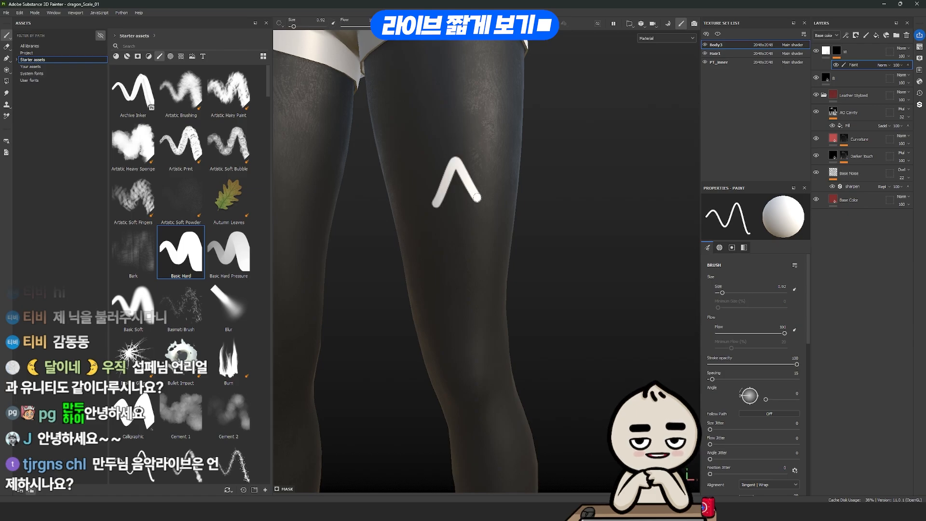
{"action": "key", "text": "ctrl+z"}
{"action": "key", "text": "["}
{"action": "middle_click_drag", "start_coordinate": [470, 100], "coordinate": [469, 143], "text": "alt"}
{"action": "key", "text": "]"}
{"action": "left_click_drag", "start_coordinate": [443, 186], "coordinate": [417, 121], "text": "alt"}
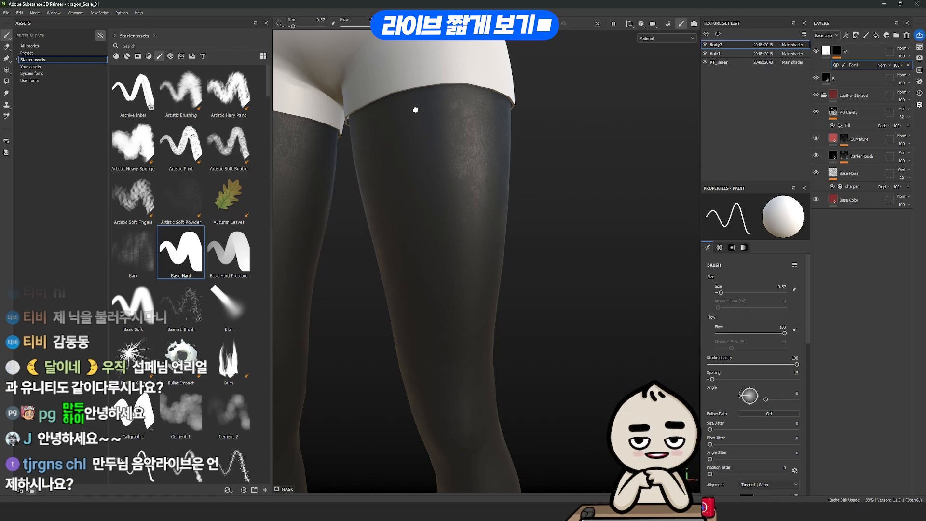
Try painting connected hexagonal scale outlines on the front of the upper thigh in the W mask.
{"action": "mouse_move", "coordinate": [415, 110]}
{"action": "left_mouse_down", "text": "alt"}
{"action": "mouse_move", "coordinate": [428, 115]}
{"action": "mouse_move", "coordinate": [402, 160]}
{"action": "left_mouse_up", "text": "alt"}
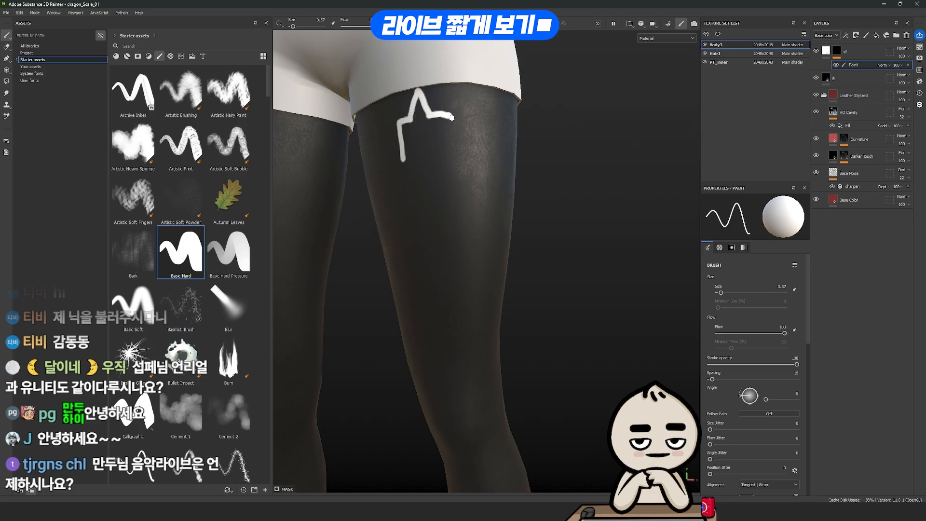
{"action": "mouse_move", "coordinate": [449, 116]}
{"action": "left_mouse_down"}
{"action": "mouse_move", "coordinate": [442, 219]}
{"action": "mouse_move", "coordinate": [444, 176]}
{"action": "left_mouse_up"}
{"action": "key", "text": "ctrl+z"}
{"action": "key", "text": "ctrl+z"}
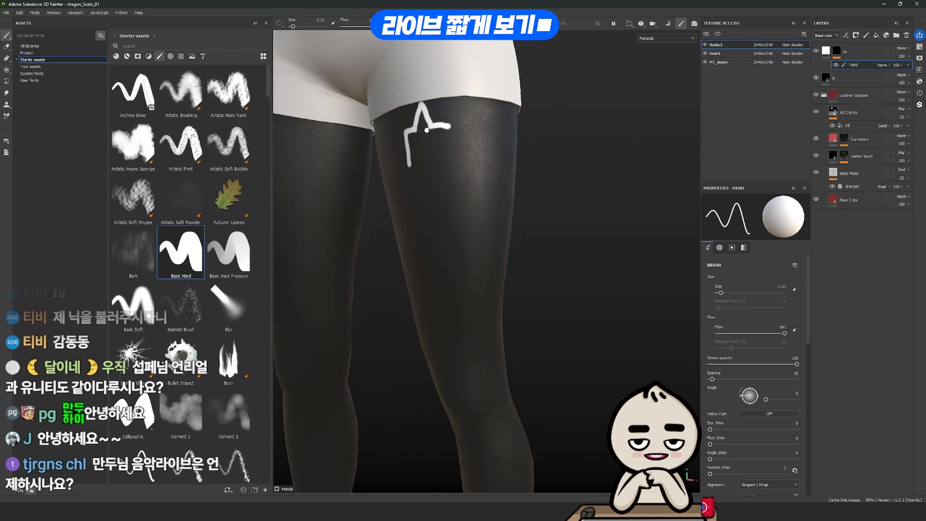
{"action": "key", "text": "ctrl+z"}
{"action": "mouse_move", "coordinate": [426, 130]}
{"action": "left_mouse_down", "text": "alt"}
{"action": "mouse_move", "coordinate": [407, 130]}
{"action": "mouse_move", "coordinate": [443, 145]}
{"action": "left_mouse_up", "text": "alt"}
{"action": "key", "text": "ctrl+z"}
{"action": "key", "text": "ctrl+z"}
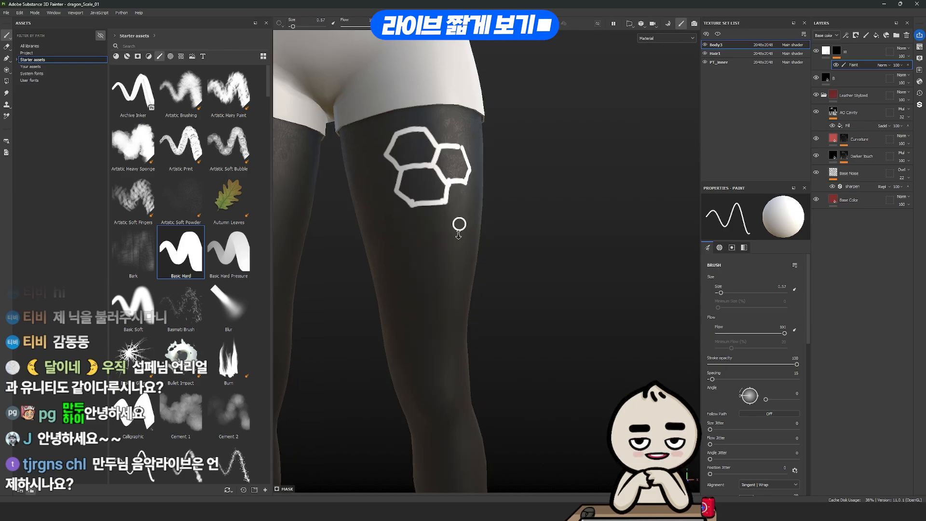
{"action": "mouse_move", "coordinate": [429, 233]}
{"action": "left_mouse_down", "text": "alt"}
{"action": "mouse_move", "coordinate": [473, 126]}
{"action": "mouse_move", "coordinate": [425, 172]}
{"action": "mouse_move", "coordinate": [440, 176]}
{"action": "left_mouse_up", "text": "alt"}
{"action": "right_click_drag", "start_coordinate": [463, 212], "coordinate": [533, 322], "text": "alt"}
{"action": "left_click_drag", "start_coordinate": [533, 290], "coordinate": [507, 183], "text": "alt"}
{"action": "mouse_move", "coordinate": [449, 176]}
{"action": "left_mouse_down", "text": "alt"}
{"action": "mouse_move", "coordinate": [470, 155]}
{"action": "mouse_move", "coordinate": [484, 201]}
{"action": "mouse_move", "coordinate": [456, 183]}
{"action": "left_mouse_up", "text": "alt"}
{"action": "left_click_drag", "start_coordinate": [481, 230], "coordinate": [500, 267], "text": "alt"}
Undo all scale outlines painted on the upper thigh.
{"action": "key", "text": "ctrl+z"}
{"action": "key", "text": "ctrl+z"}
{"action": "key", "text": "ctrl+z"}
{"action": "key", "text": "ctrl+z"}
{"action": "key", "text": "ctrl+z"}
{"action": "key", "text": "ctrl+z"}
{"action": "key", "text": "ctrl+z"}
{"action": "key", "text": "ctrl+z"}
{"action": "key", "text": "ctrl+z"}
{"action": "key", "text": "ctrl+z"}
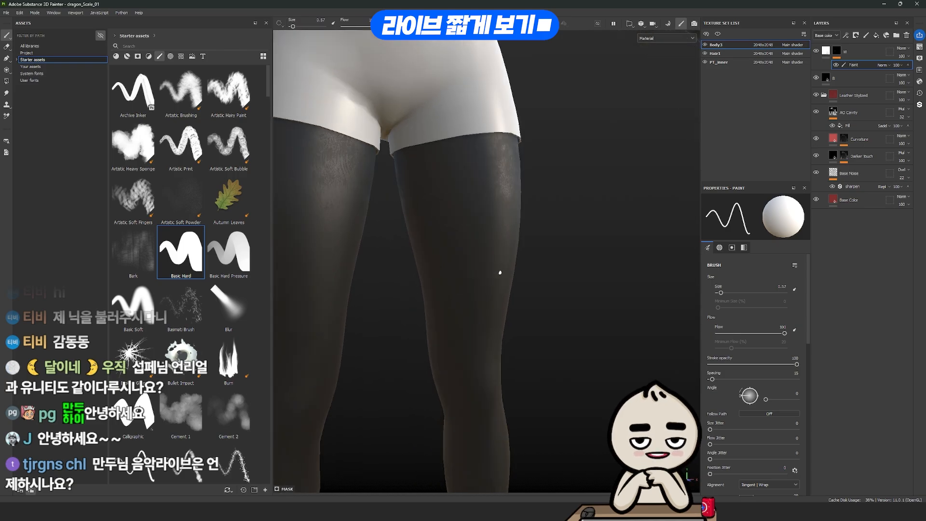
Paint the first connected hexagonal scale outlines around the character's left knee in the W mask.
{"action": "middle_click_drag", "start_coordinate": [500, 272], "coordinate": [494, 107], "text": "alt"}
{"action": "right_click_drag", "start_coordinate": [492, 126], "coordinate": [488, 265], "text": "alt"}
{"action": "mouse_move", "coordinate": [488, 264]}
{"action": "left_mouse_down", "text": "alt"}
{"action": "mouse_move", "coordinate": [474, 193]}
{"action": "mouse_move", "coordinate": [485, 247]}
{"action": "mouse_move", "coordinate": [459, 223]}
{"action": "mouse_move", "coordinate": [469, 260]}
{"action": "left_mouse_up", "text": "alt"}
{"action": "mouse_move", "coordinate": [466, 288]}
{"action": "left_mouse_down"}
{"action": "mouse_move", "coordinate": [509, 247]}
{"action": "mouse_move", "coordinate": [515, 280]}
{"action": "left_mouse_up"}
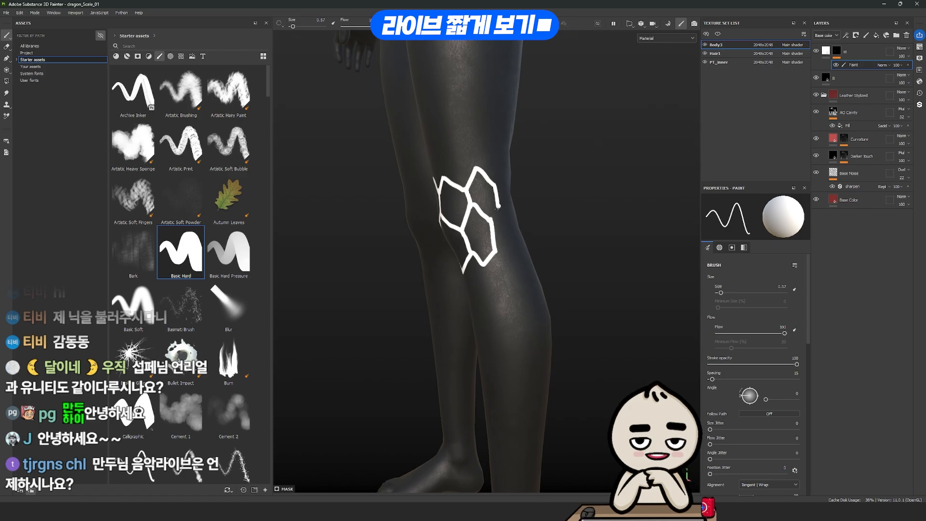
{"action": "mouse_move", "coordinate": [498, 208]}
{"action": "left_mouse_down", "text": "alt"}
{"action": "mouse_move", "coordinate": [548, 180]}
{"action": "mouse_move", "coordinate": [437, 201]}
{"action": "mouse_move", "coordinate": [459, 180]}
{"action": "mouse_move", "coordinate": [446, 202]}
{"action": "mouse_move", "coordinate": [455, 166]}
{"action": "left_mouse_up", "text": "alt"}
{"action": "key", "text": "x"}
{"action": "key", "text": "x"}
{"action": "mouse_move", "coordinate": [457, 206]}
{"action": "left_mouse_down", "text": "alt"}
{"action": "mouse_move", "coordinate": [474, 215]}
{"action": "mouse_move", "coordinate": [435, 222]}
{"action": "mouse_move", "coordinate": [434, 205]}
{"action": "mouse_move", "coordinate": [475, 186]}
{"action": "left_mouse_up", "text": "alt"}
{"action": "middle_click_drag", "start_coordinate": [474, 186], "coordinate": [516, 99], "text": "alt"}
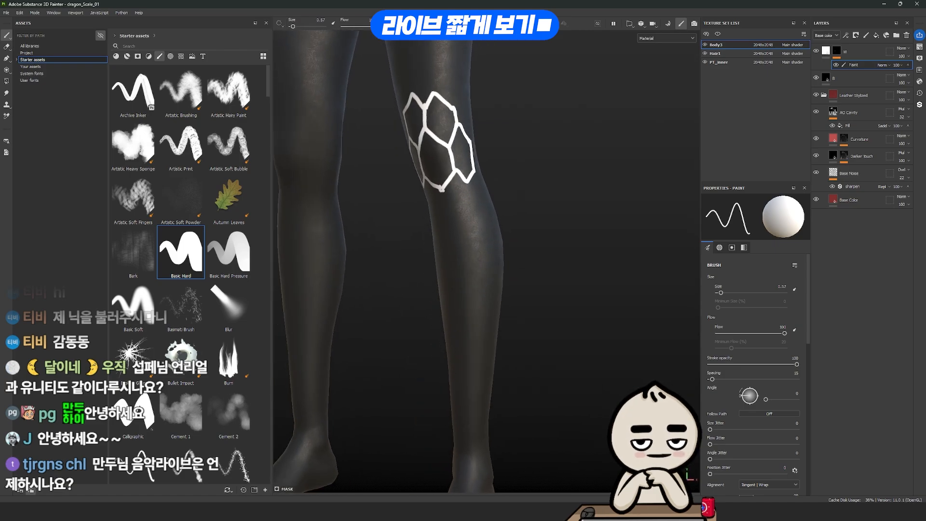
Extend the scale outlines downwards from the knee with further connected cells.
{"action": "mouse_move", "coordinate": [458, 207]}
{"action": "left_mouse_down", "text": "alt"}
{"action": "mouse_move", "coordinate": [420, 189]}
{"action": "mouse_move", "coordinate": [421, 208]}
{"action": "left_mouse_up", "text": "alt"}
{"action": "left_click_drag", "start_coordinate": [422, 208], "coordinate": [442, 188]}
{"action": "left_click_drag", "start_coordinate": [442, 202], "coordinate": [433, 203], "text": "alt"}
{"action": "mouse_move", "coordinate": [426, 208]}
{"action": "left_mouse_down"}
{"action": "mouse_move", "coordinate": [442, 229]}
{"action": "mouse_move", "coordinate": [558, 213]}
{"action": "mouse_move", "coordinate": [405, 210]}
{"action": "left_mouse_up"}
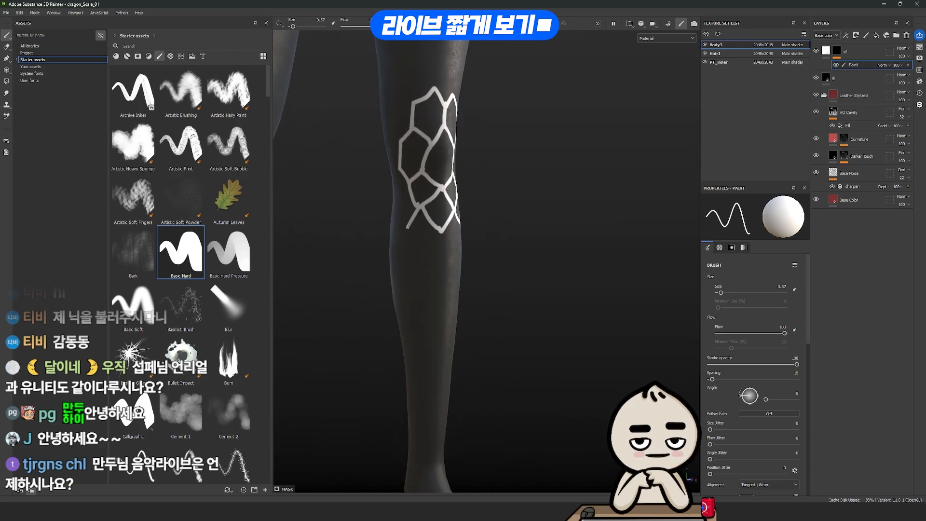
Continue the scale outlines around the side and back of the same lower leg.
{"action": "mouse_move", "coordinate": [479, 253]}
{"action": "left_mouse_down", "text": "alt"}
{"action": "mouse_move", "coordinate": [466, 193]}
{"action": "mouse_move", "coordinate": [461, 215]}
{"action": "mouse_move", "coordinate": [475, 235]}
{"action": "left_mouse_up", "text": "alt"}
{"action": "mouse_move", "coordinate": [475, 235]}
{"action": "left_mouse_down", "text": "alt"}
{"action": "mouse_move", "coordinate": [519, 223]}
{"action": "mouse_move", "coordinate": [465, 149]}
{"action": "mouse_move", "coordinate": [420, 228]}
{"action": "mouse_move", "coordinate": [478, 192]}
{"action": "mouse_move", "coordinate": [503, 199]}
{"action": "mouse_move", "coordinate": [473, 232]}
{"action": "mouse_move", "coordinate": [527, 189]}
{"action": "mouse_move", "coordinate": [522, 298]}
{"action": "mouse_move", "coordinate": [556, 180]}
{"action": "mouse_move", "coordinate": [591, 200]}
{"action": "left_mouse_up", "text": "alt"}
{"action": "key", "text": "ctrl+z"}
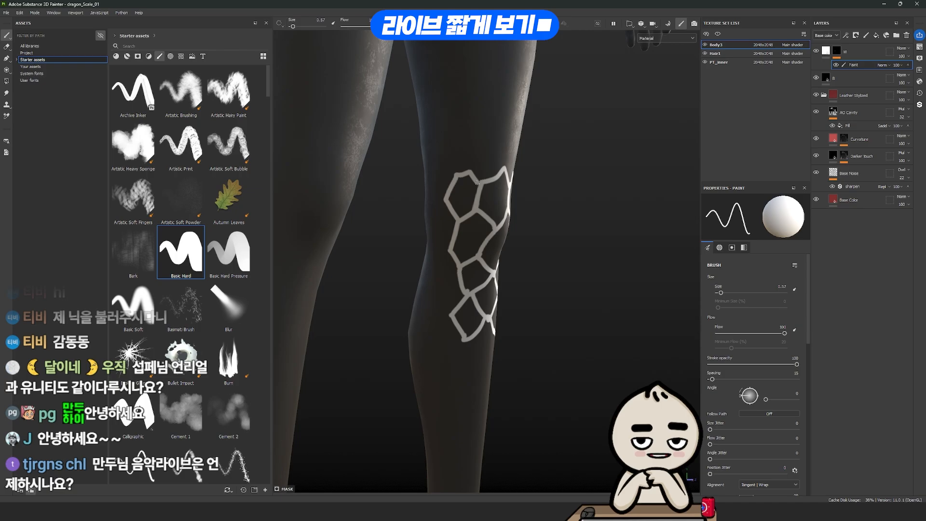
{"action": "left_click_drag", "start_coordinate": [477, 182], "coordinate": [498, 206], "text": "alt"}
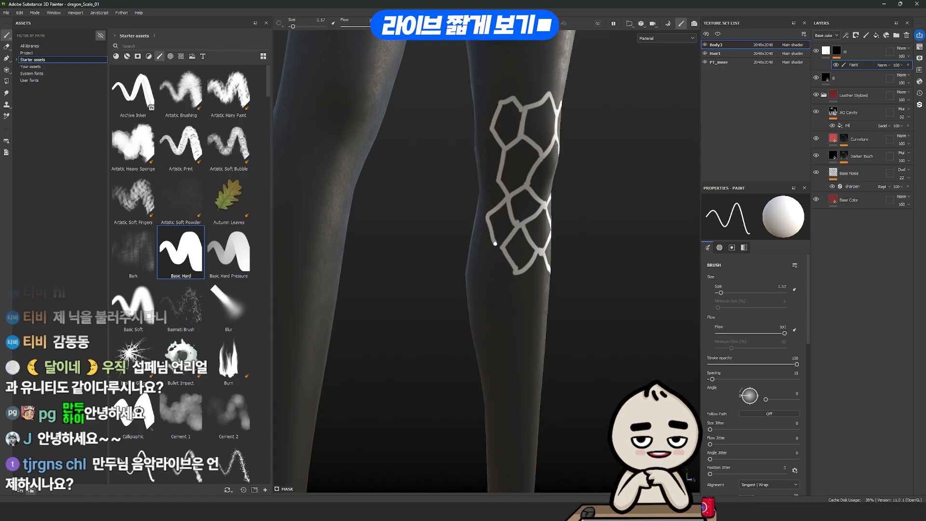
{"action": "left_click_drag", "start_coordinate": [502, 253], "coordinate": [560, 223], "text": "alt"}
{"action": "mouse_move", "coordinate": [528, 256]}
{"action": "left_mouse_down", "text": "alt"}
{"action": "mouse_move", "coordinate": [493, 271]}
{"action": "mouse_move", "coordinate": [477, 265]}
{"action": "mouse_move", "coordinate": [492, 258]}
{"action": "mouse_move", "coordinate": [482, 241]}
{"action": "mouse_move", "coordinate": [513, 227]}
{"action": "mouse_move", "coordinate": [525, 173]}
{"action": "left_mouse_up", "text": "alt"}
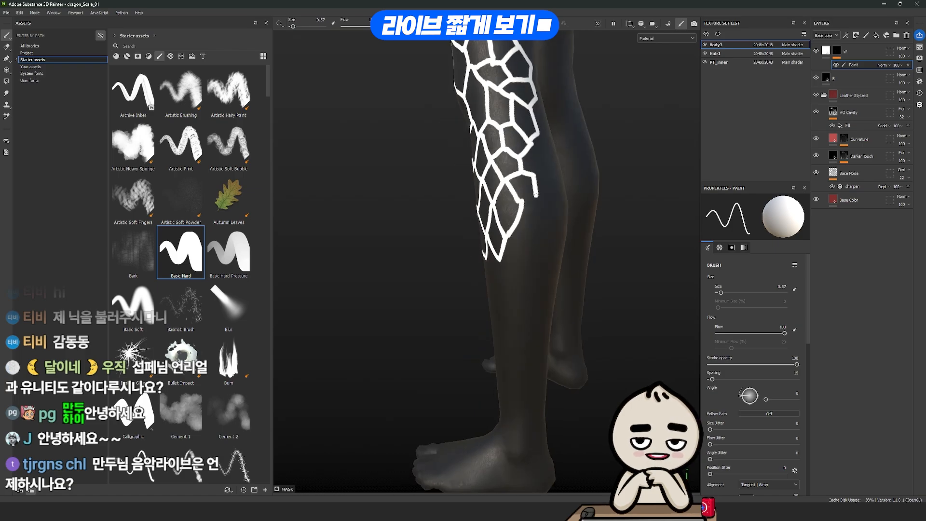
Paint scale outlines down the shin and close the pattern's lower edge above the ankle with smaller cells.
{"action": "left_click_drag", "start_coordinate": [519, 223], "coordinate": [522, 211], "text": "alt"}
{"action": "mouse_move", "coordinate": [523, 208]}
{"action": "left_mouse_down"}
{"action": "mouse_move", "coordinate": [535, 228]}
{"action": "mouse_move", "coordinate": [497, 262]}
{"action": "left_mouse_up"}
{"action": "mouse_move", "coordinate": [514, 300]}
{"action": "left_mouse_down", "text": "alt"}
{"action": "mouse_move", "coordinate": [481, 305]}
{"action": "mouse_move", "coordinate": [441, 268]}
{"action": "left_mouse_up", "text": "alt"}
{"action": "mouse_move", "coordinate": [434, 264]}
{"action": "left_mouse_down"}
{"action": "mouse_move", "coordinate": [447, 281]}
{"action": "mouse_move", "coordinate": [486, 259]}
{"action": "mouse_move", "coordinate": [482, 215]}
{"action": "left_mouse_up"}
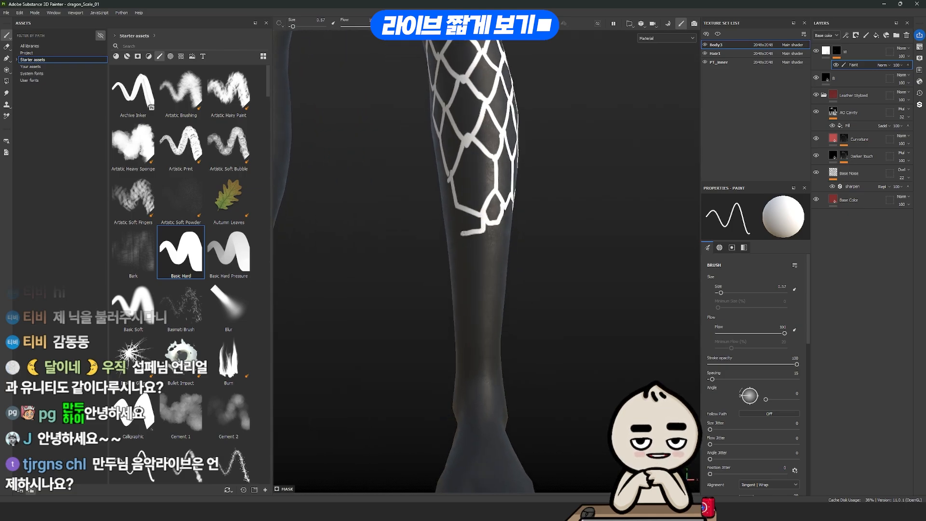
{"action": "left_click_drag", "start_coordinate": [460, 213], "coordinate": [425, 221], "text": "alt"}
{"action": "mouse_move", "coordinate": [495, 194]}
{"action": "left_mouse_down"}
{"action": "mouse_move", "coordinate": [475, 187]}
{"action": "mouse_move", "coordinate": [463, 223]}
{"action": "mouse_move", "coordinate": [450, 211]}
{"action": "mouse_move", "coordinate": [464, 222]}
{"action": "left_mouse_up"}
{"action": "left_click_drag", "start_coordinate": [431, 203], "coordinate": [445, 222]}
{"action": "mouse_move", "coordinate": [512, 155]}
{"action": "left_mouse_down", "text": "alt"}
{"action": "mouse_move", "coordinate": [581, 211]}
{"action": "mouse_move", "coordinate": [514, 199]}
{"action": "left_mouse_up", "text": "alt"}
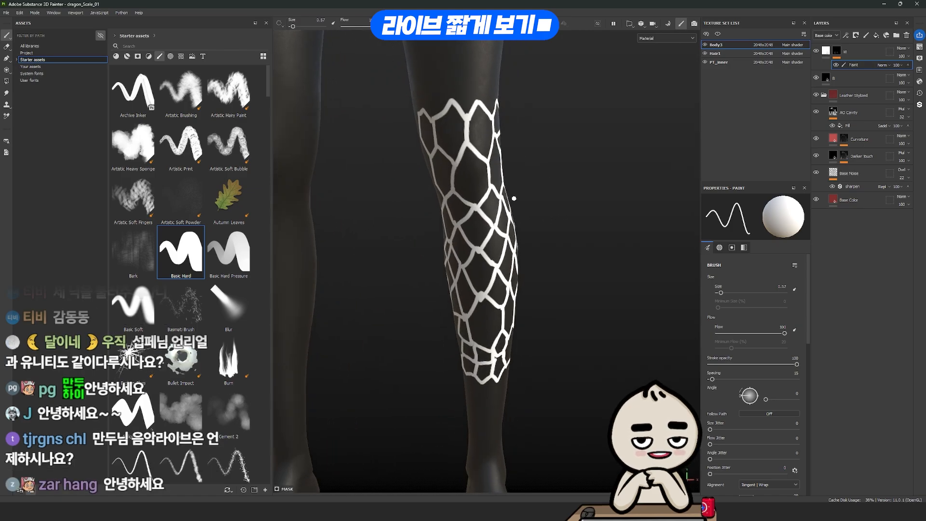
Switch to the 2D UV view of the leg islands and set the brush alignment to UV.
{"action": "right_click_drag", "start_coordinate": [515, 199], "coordinate": [481, 167], "text": "alt"}
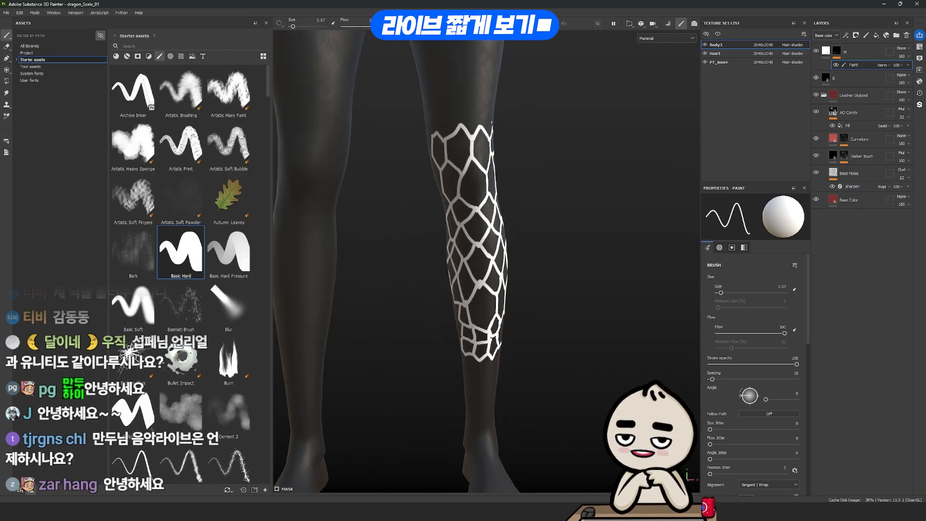
{"action": "mouse_move", "coordinate": [492, 122]}
{"action": "right_mouse_down", "text": "alt"}
{"action": "mouse_move", "coordinate": [556, 155]}
{"action": "mouse_move", "coordinate": [464, 202]}
{"action": "mouse_move", "coordinate": [294, 92]}
{"action": "right_mouse_up", "text": "alt"}
{"action": "key", "text": "x"}
{"action": "left_click_drag", "start_coordinate": [501, 164], "coordinate": [561, 213], "text": "alt"}
{"action": "key", "text": "x"}
{"action": "key", "text": "F1"}
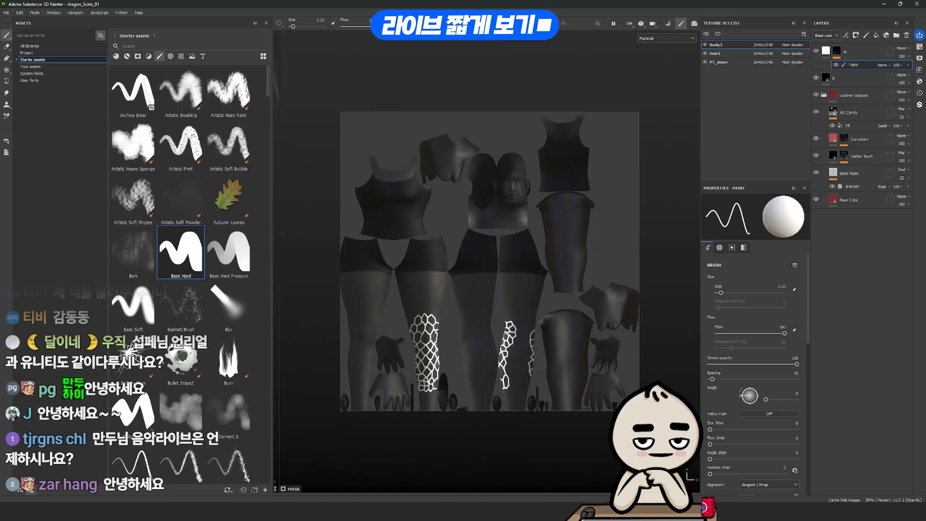
{"action": "middle_click_drag", "start_coordinate": [470, 369], "coordinate": [527, 212], "text": "alt"}
{"action": "right_click_drag", "start_coordinate": [526, 213], "coordinate": [603, 258], "text": "alt"}
{"action": "scroll", "coordinate": [762, 359], "scroll_direction": "down", "scroll_amount": 3}
{"action": "left_click", "coordinate": [768, 355]}
{"action": "left_click", "coordinate": [763, 389]}
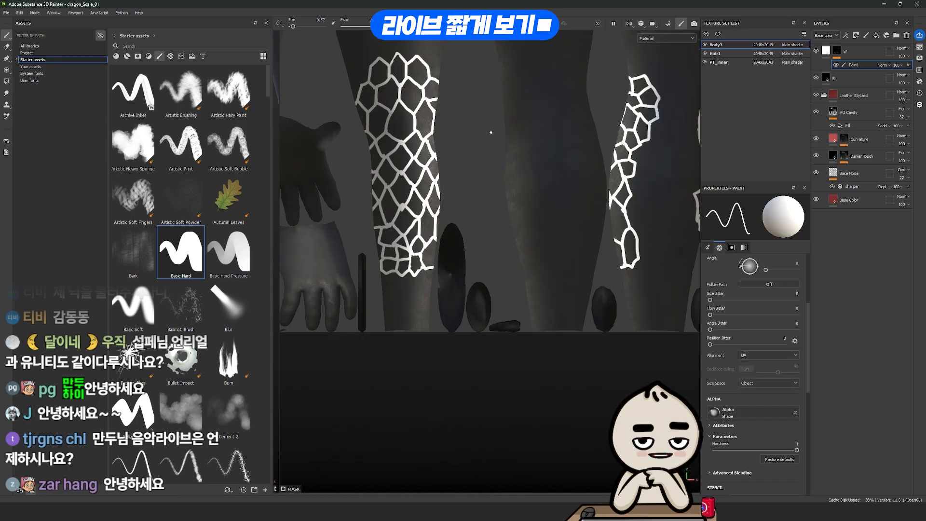
Clean up the scale outlines around the uppermost knee cells of the leg's UV island by painting and erasing in the mask.
{"action": "right_click_drag", "start_coordinate": [491, 132], "coordinate": [526, 150], "text": "alt"}
{"action": "mouse_move", "coordinate": [436, 140]}
{"action": "middle_mouse_down", "text": "alt"}
{"action": "mouse_move", "coordinate": [454, 149]}
{"action": "mouse_move", "coordinate": [540, 344]}
{"action": "middle_mouse_up", "text": "alt"}
{"action": "right_click_drag", "start_coordinate": [484, 327], "coordinate": [545, 352], "text": "alt"}
{"action": "middle_click_drag", "start_coordinate": [484, 327], "coordinate": [519, 309], "text": "alt"}
{"action": "left_click_drag", "start_coordinate": [453, 109], "coordinate": [434, 140]}
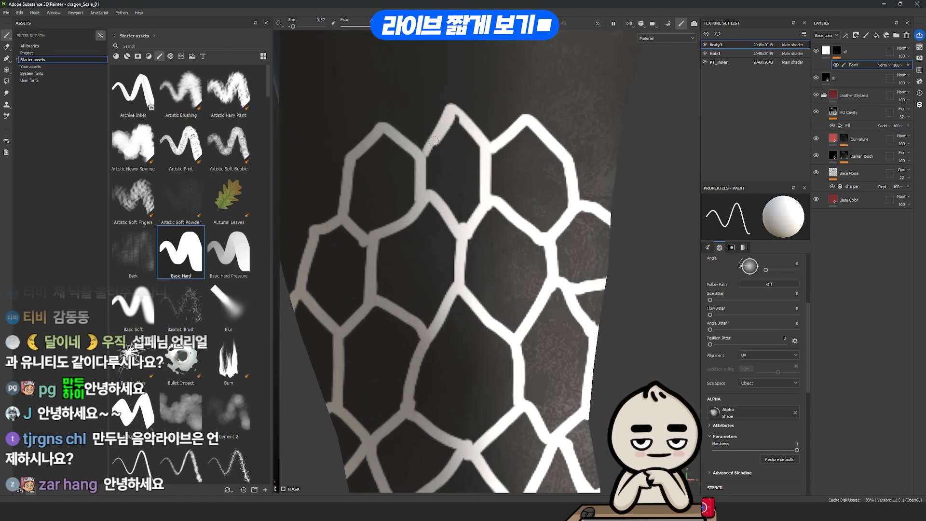
{"action": "key", "text": "x"}
{"action": "mouse_move", "coordinate": [451, 138]}
{"action": "middle_mouse_down", "text": "alt"}
{"action": "mouse_move", "coordinate": [538, 158]}
{"action": "mouse_move", "coordinate": [498, 191]}
{"action": "middle_mouse_up", "text": "alt"}
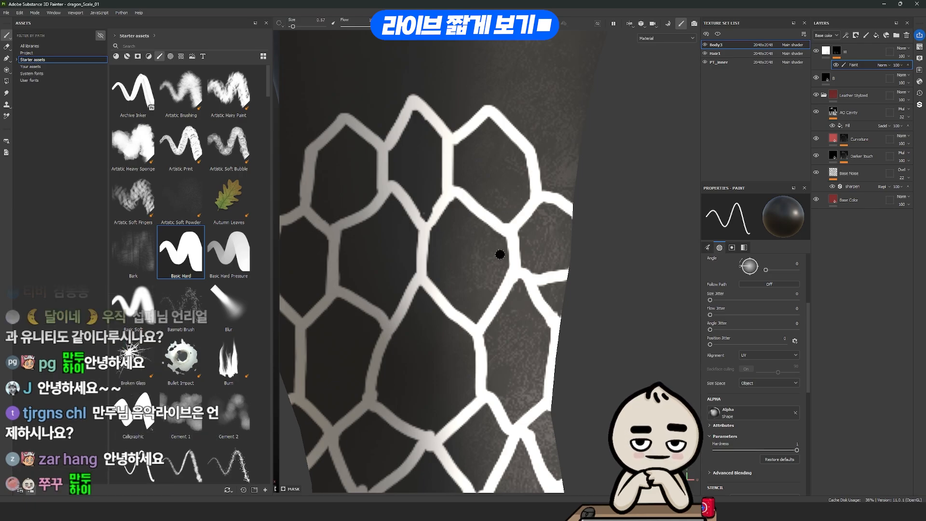
{"action": "middle_click_drag", "start_coordinate": [500, 254], "coordinate": [541, 209], "text": "alt"}
{"action": "left_click_drag", "start_coordinate": [535, 212], "coordinate": [533, 212]}
{"action": "middle_click_drag", "start_coordinate": [526, 227], "coordinate": [622, 54], "text": "alt"}
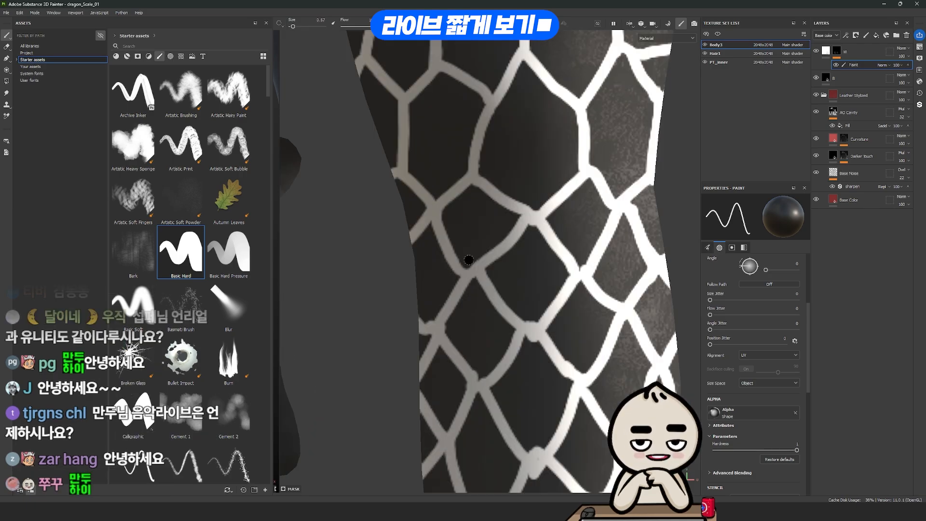
Correct the line thickness and junctions of the diamond-shaped scale outlines down the middle of the shin's UV island.
{"action": "mouse_move", "coordinate": [484, 359]}
{"action": "middle_mouse_down", "text": "alt"}
{"action": "mouse_move", "coordinate": [492, 287]}
{"action": "mouse_move", "coordinate": [479, 173]}
{"action": "middle_mouse_up", "text": "alt"}
{"action": "key", "text": "x"}
{"action": "left_click_drag", "start_coordinate": [548, 251], "coordinate": [535, 289]}
{"action": "key", "text": "x"}
{"action": "key", "text": "x"}
{"action": "left_click_drag", "start_coordinate": [537, 278], "coordinate": [531, 275]}
{"action": "key", "text": "x"}
{"action": "middle_click_drag", "start_coordinate": [477, 332], "coordinate": [507, 277], "text": "alt"}
{"action": "left_click_drag", "start_coordinate": [506, 277], "coordinate": [508, 284]}
{"action": "left_click_drag", "start_coordinate": [519, 301], "coordinate": [502, 307]}
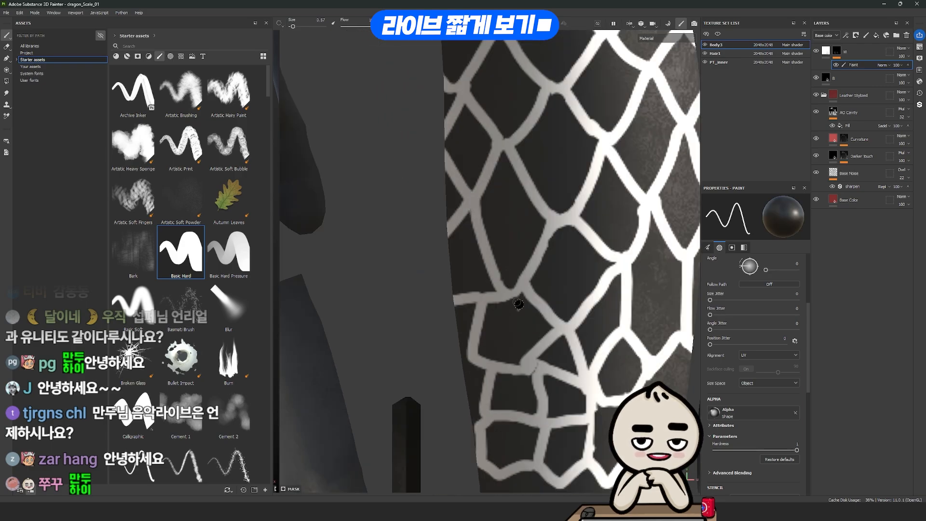
Tidy the outlines of the small scale cells near the ankle on the same leg island.
{"action": "middle_click_drag", "start_coordinate": [519, 304], "coordinate": [490, 249], "text": "alt"}
{"action": "key", "text": "x"}
{"action": "mouse_move", "coordinate": [529, 379]}
{"action": "middle_mouse_down", "text": "alt"}
{"action": "mouse_move", "coordinate": [518, 320]}
{"action": "mouse_move", "coordinate": [488, 302]}
{"action": "middle_mouse_up", "text": "alt"}
{"action": "left_click_drag", "start_coordinate": [482, 289], "coordinate": [521, 285]}
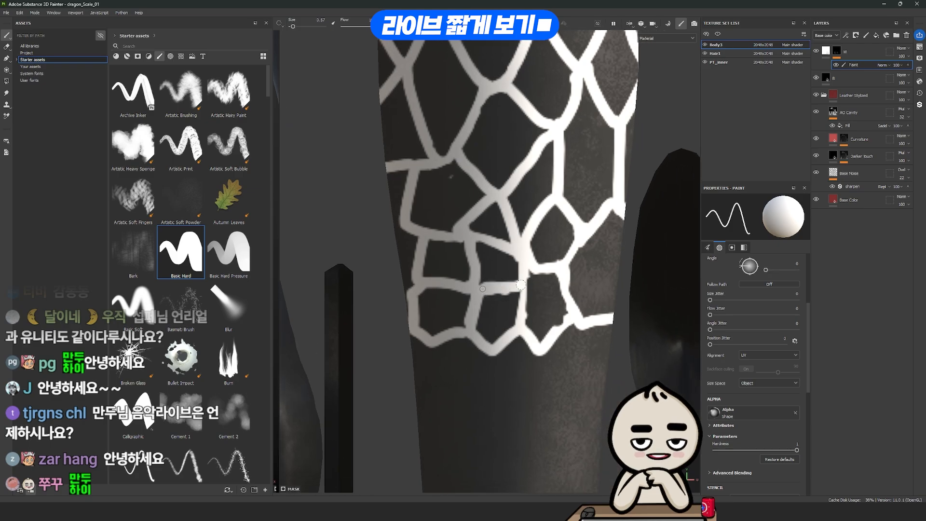
{"action": "key", "text": "x"}
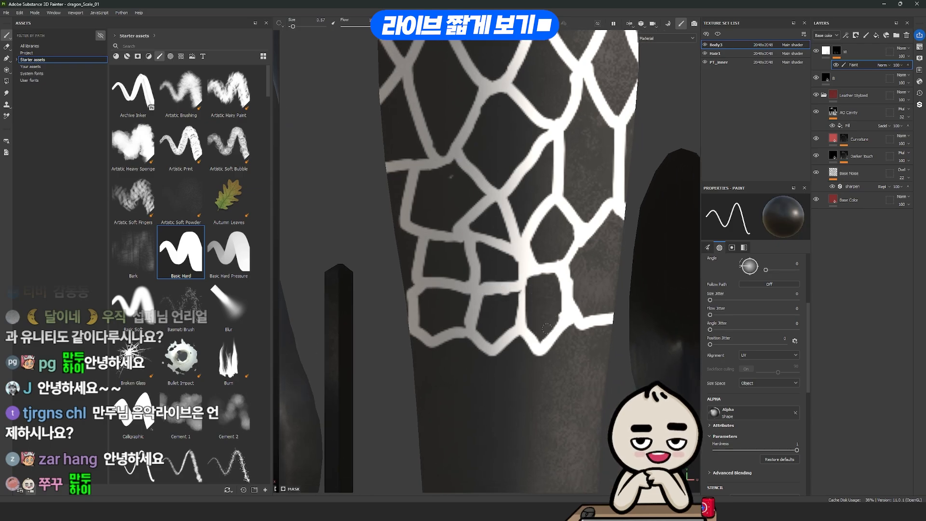
Smooth the remaining rough outline edges and junctions between the knee and the mid-shin on the UV island.
{"action": "middle_click_drag", "start_coordinate": [546, 329], "coordinate": [496, 420], "text": "alt"}
{"action": "mouse_move", "coordinate": [539, 186]}
{"action": "middle_mouse_down", "text": "alt"}
{"action": "mouse_move", "coordinate": [521, 184]}
{"action": "mouse_move", "coordinate": [509, 292]}
{"action": "middle_mouse_up", "text": "alt"}
{"action": "middle_click_drag", "start_coordinate": [450, 245], "coordinate": [480, 238], "text": "alt"}
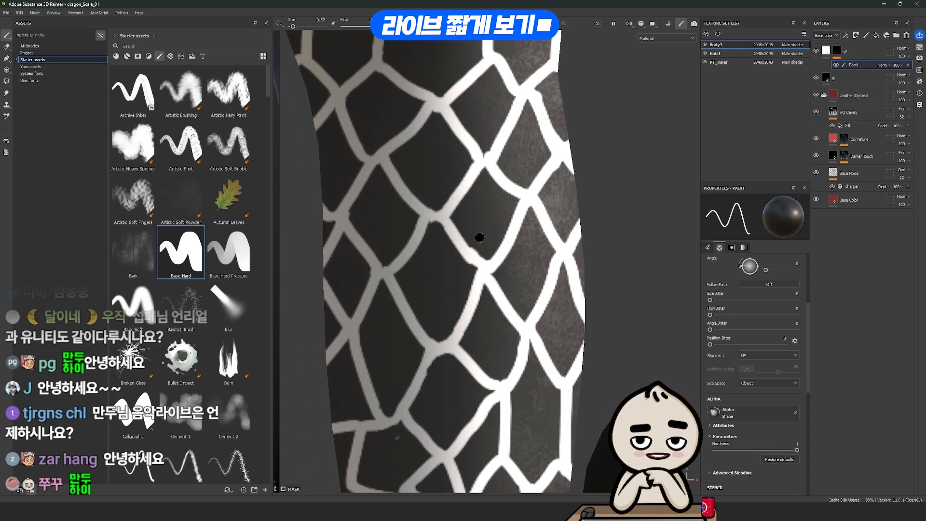
{"action": "left_click", "coordinate": [459, 247]}
{"action": "key", "text": "x"}
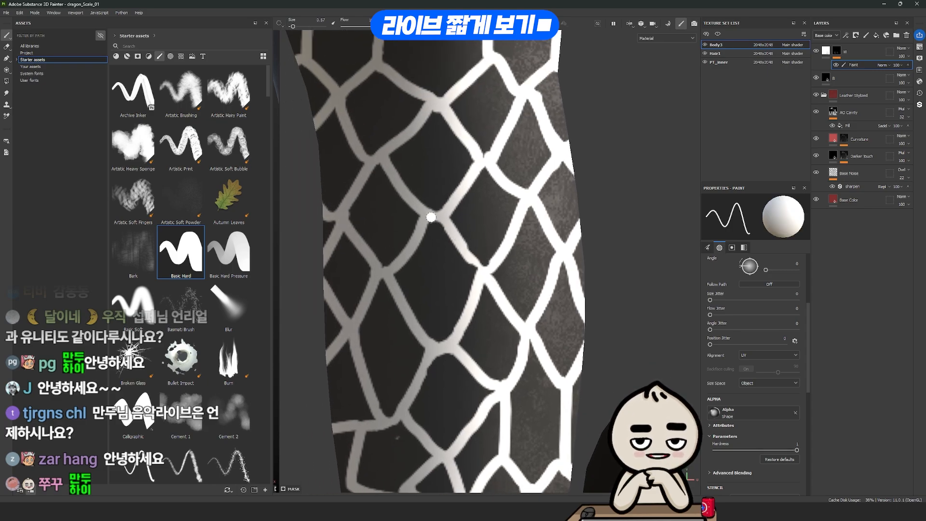
{"action": "key", "text": "x"}
{"action": "left_click_drag", "start_coordinate": [443, 218], "coordinate": [502, 218], "text": "alt"}
{"action": "key", "text": "x"}
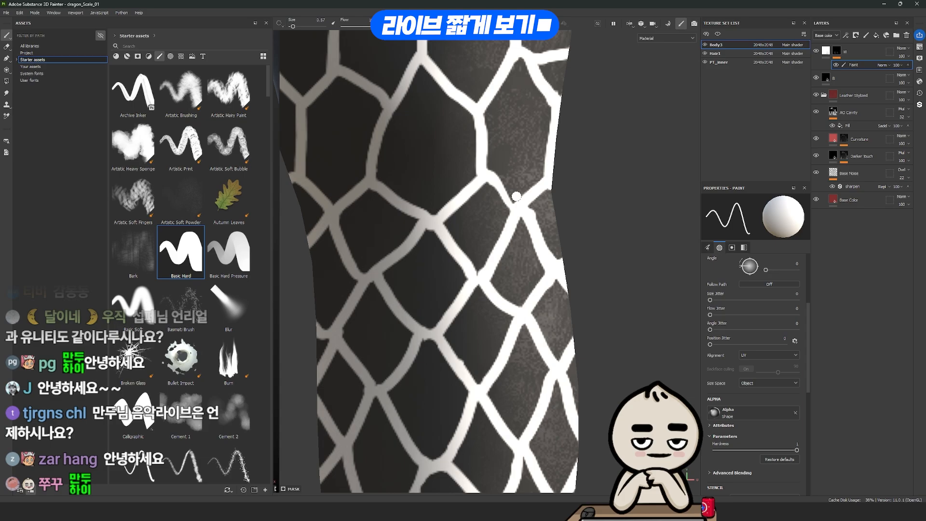
{"action": "left_click_drag", "start_coordinate": [540, 167], "coordinate": [537, 227], "text": "alt"}
{"action": "key", "text": "x"}
Refine the outer edges of the scale outlines on the neighbouring calf UV island.
{"action": "mouse_move", "coordinate": [457, 163]}
{"action": "left_mouse_down", "text": "alt"}
{"action": "mouse_move", "coordinate": [483, 178]}
{"action": "mouse_move", "coordinate": [506, 227]}
{"action": "mouse_move", "coordinate": [503, 253]}
{"action": "left_mouse_up", "text": "alt"}
{"action": "key", "text": "x"}
{"action": "key", "text": "x"}
{"action": "left_click_drag", "start_coordinate": [576, 216], "coordinate": [567, 267]}
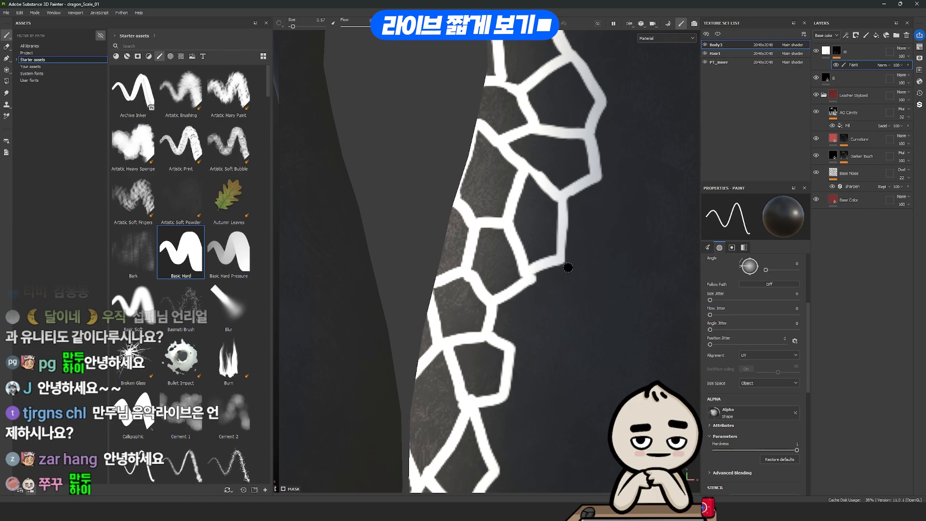
{"action": "middle_click_drag", "start_coordinate": [531, 285], "coordinate": [537, 250], "text": "alt"}
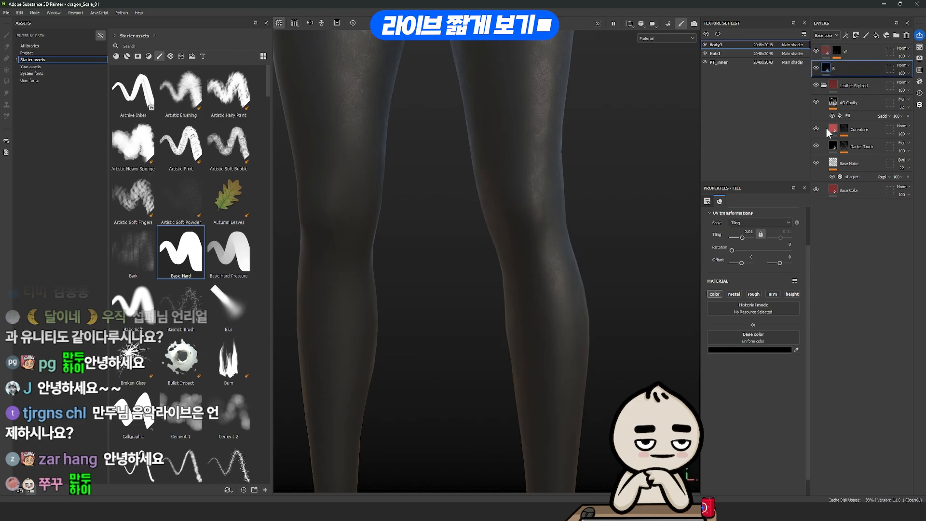
Set the base color of the fill layer beneath the scale outlines to white (FFFFFF) and check the pattern on the leg.
{"action": "left_click", "coordinate": [759, 350]}
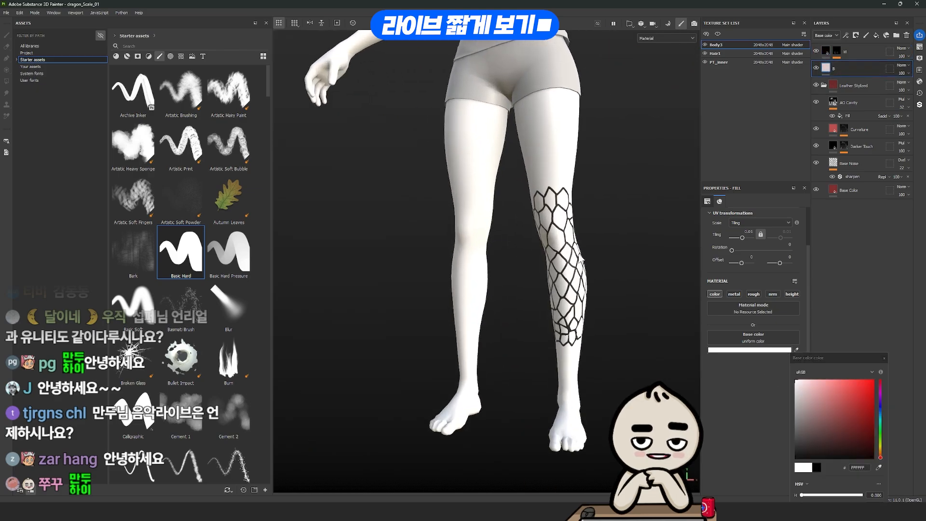
{"action": "scroll", "coordinate": [610, 307], "scroll_direction": "up", "scroll_amount": 3}
{"action": "scroll", "coordinate": [587, 289], "scroll_direction": "down", "scroll_amount": 3}
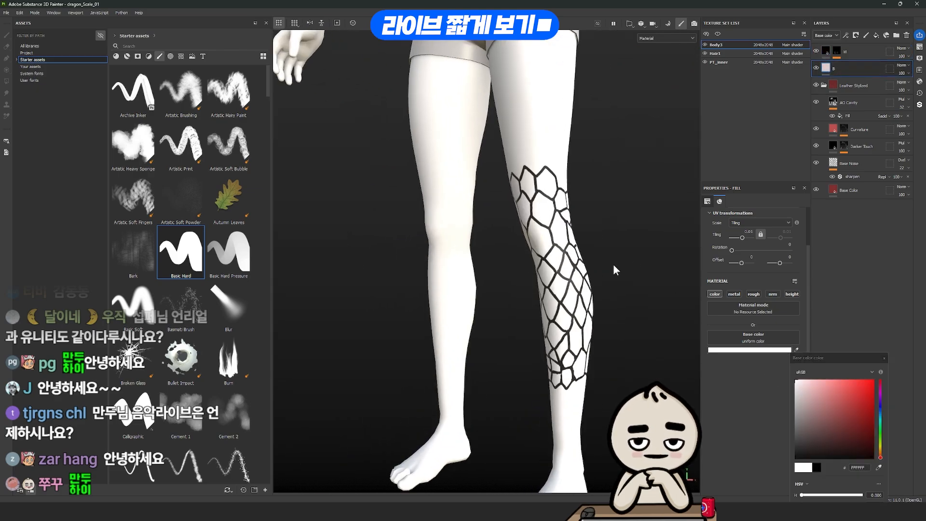
{"action": "left_click_drag", "start_coordinate": [588, 261], "coordinate": [538, 187], "text": "alt"}
{"action": "key", "text": "ctrl+shift+e"}
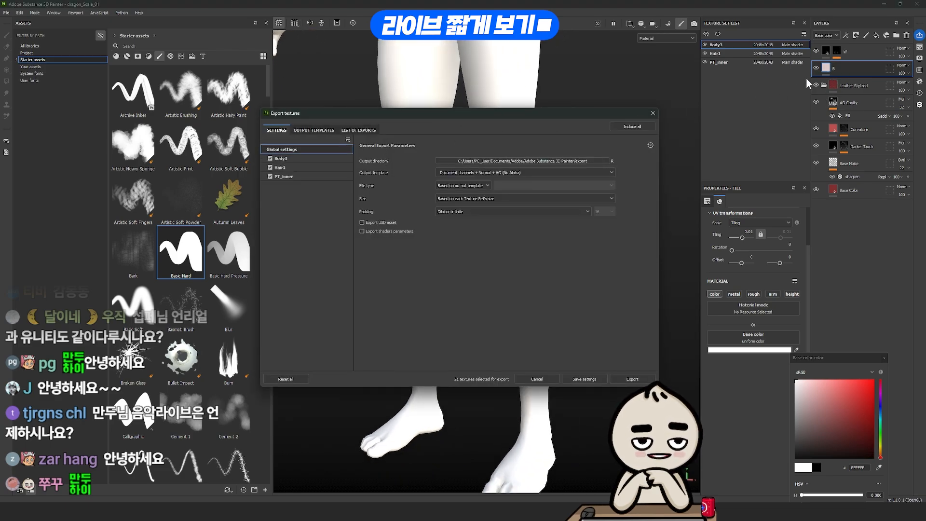
{"action": "key", "text": "Escape"}
{"action": "left_click", "coordinate": [824, 69]}
Export only the Body3 base color map at 4096x4096.
{"action": "key", "text": "ctrl+shift+e"}
{"action": "left_click", "coordinate": [294, 157]}
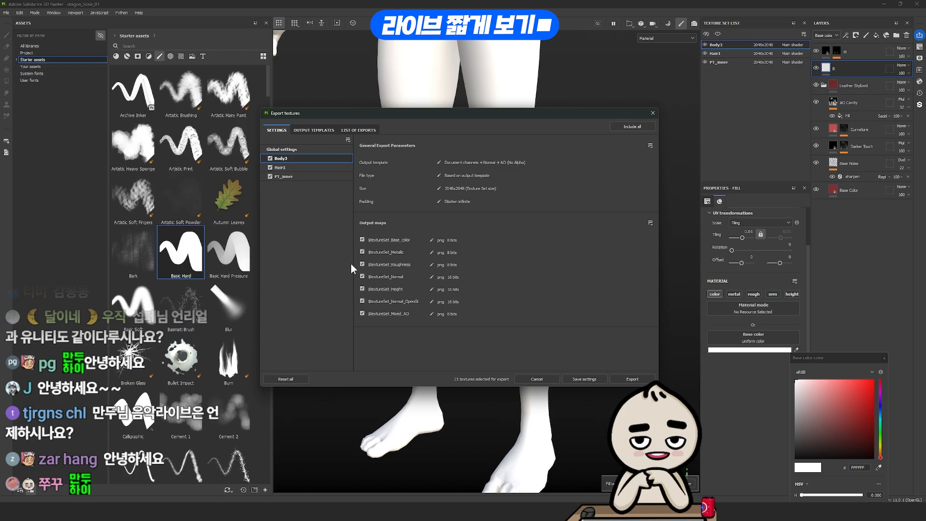
{"action": "left_click", "coordinate": [439, 188]}
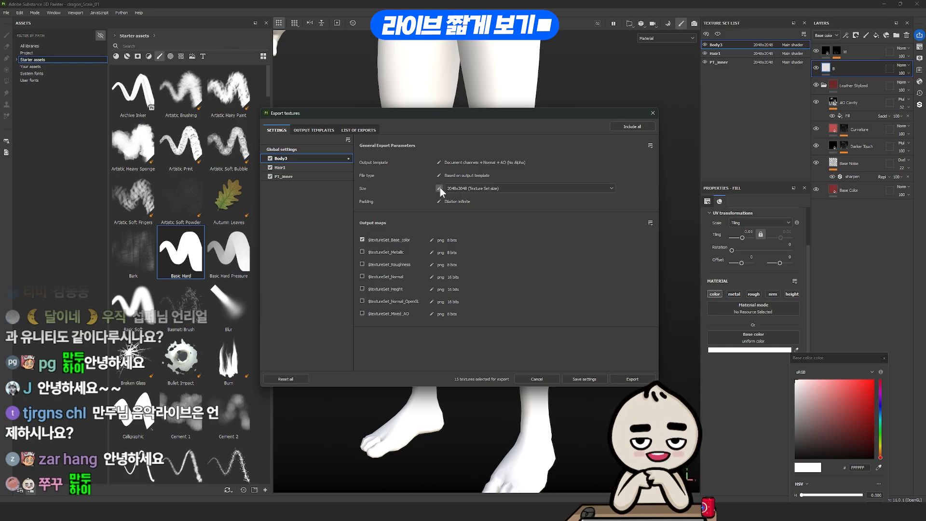
{"action": "left_click", "coordinate": [471, 234]}
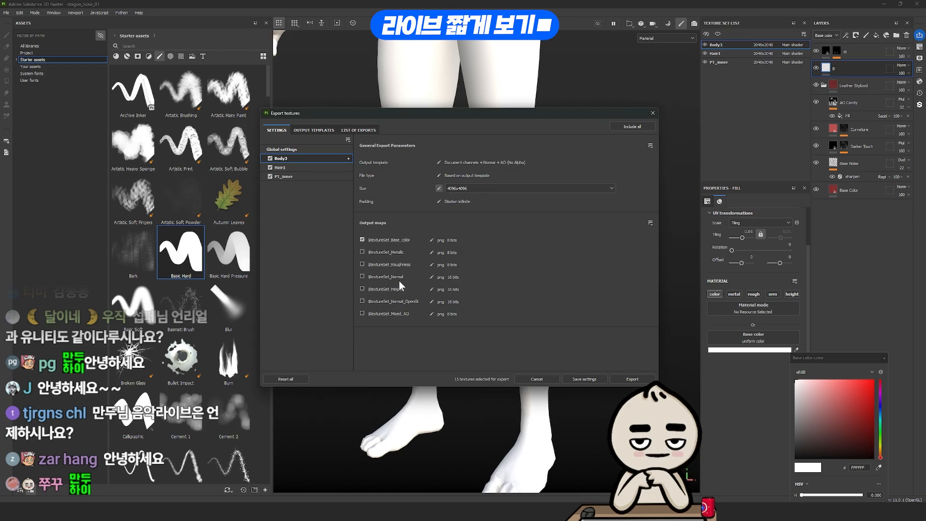
{"action": "left_click", "coordinate": [633, 378]}
Open the exported Body3_Base_color.png, inspect its scale outlines up close, and close the image and the export dialog.
{"action": "left_click", "coordinate": [576, 247]}
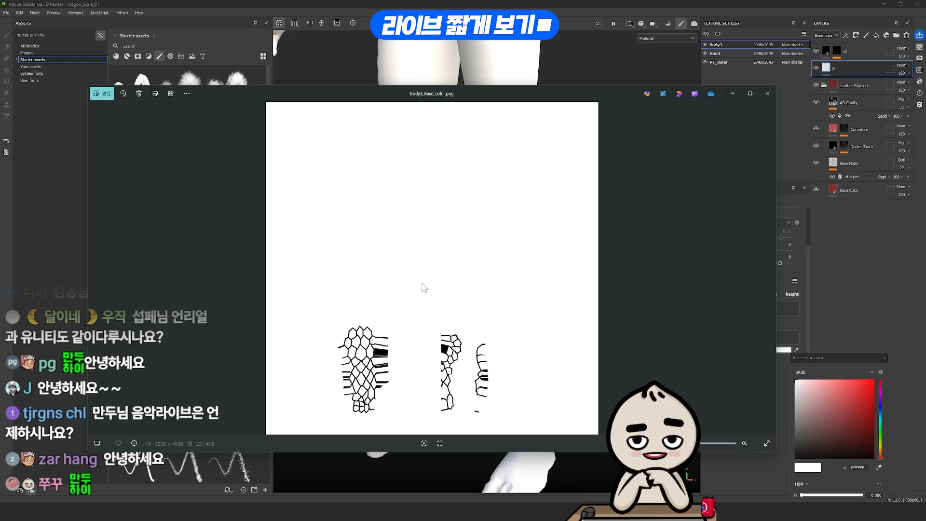
{"action": "scroll", "coordinate": [398, 394], "scroll_direction": "up", "scroll_amount": 6}
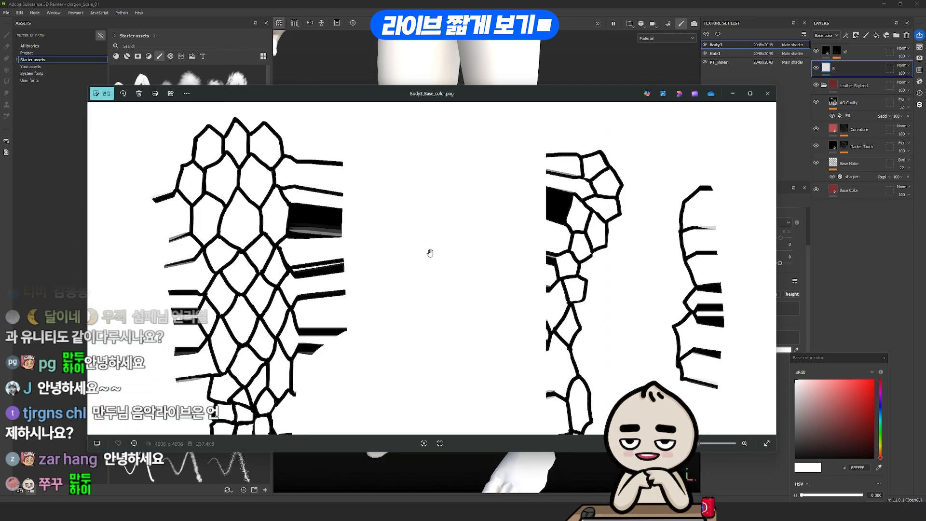
{"action": "scroll", "coordinate": [232, 189], "scroll_direction": "up", "scroll_amount": 3}
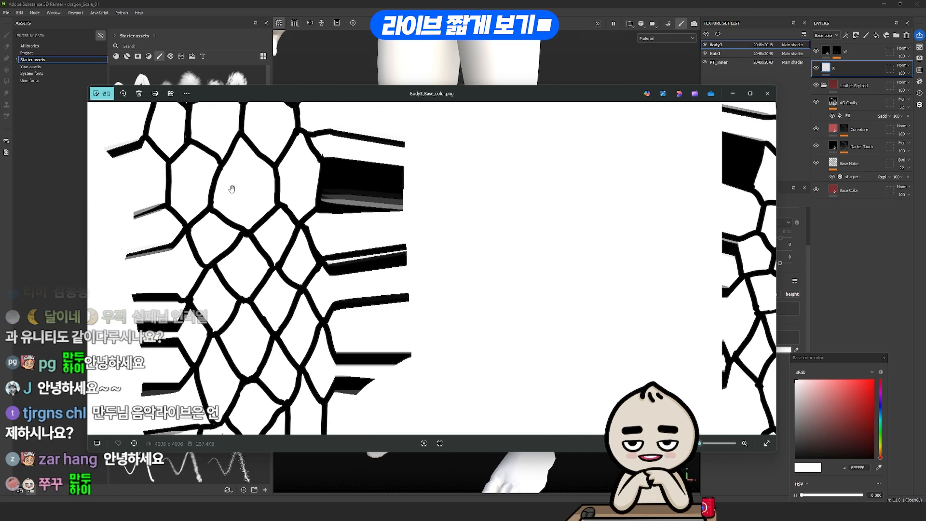
{"action": "left_click_drag", "start_coordinate": [231, 188], "coordinate": [306, 334]}
{"action": "scroll", "coordinate": [326, 307], "scroll_direction": "up", "scroll_amount": 3}
{"action": "left_click_drag", "start_coordinate": [373, 88], "coordinate": [530, 74]}
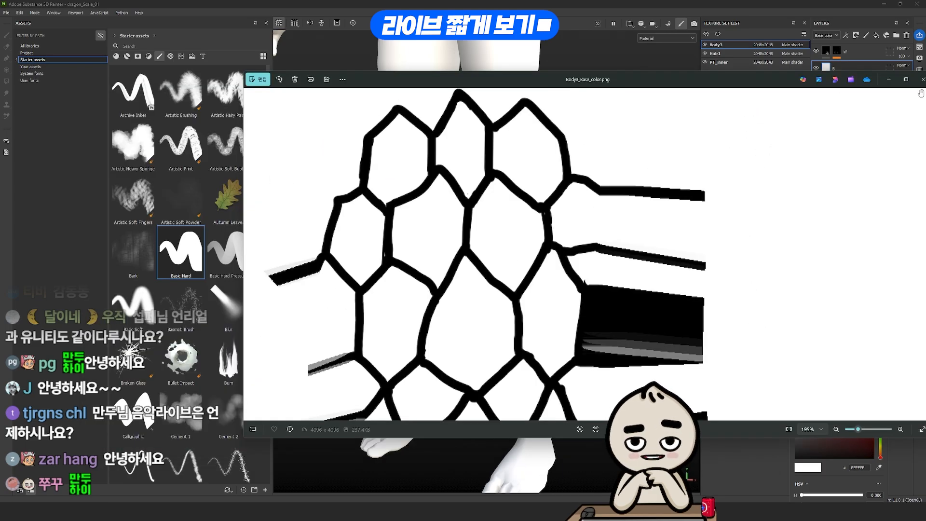
{"action": "left_click", "coordinate": [921, 81]}
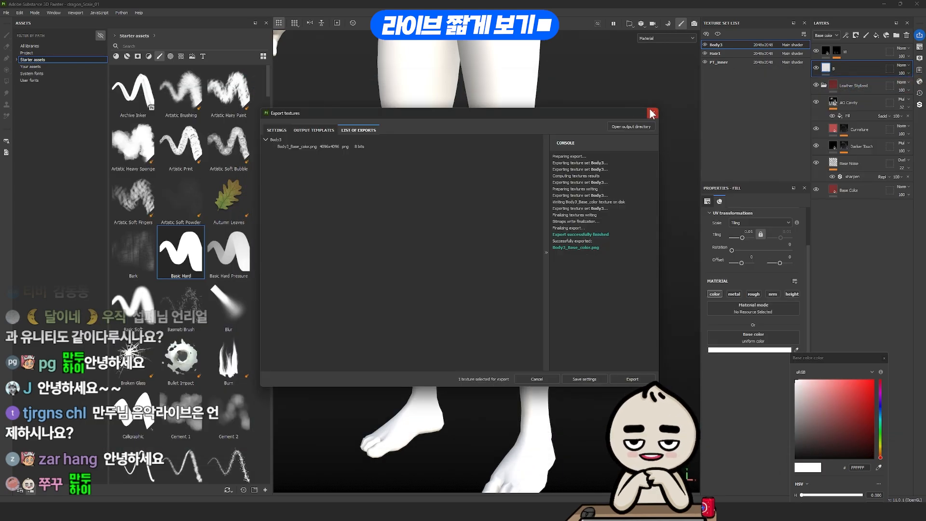
{"action": "left_click", "coordinate": [653, 114]}
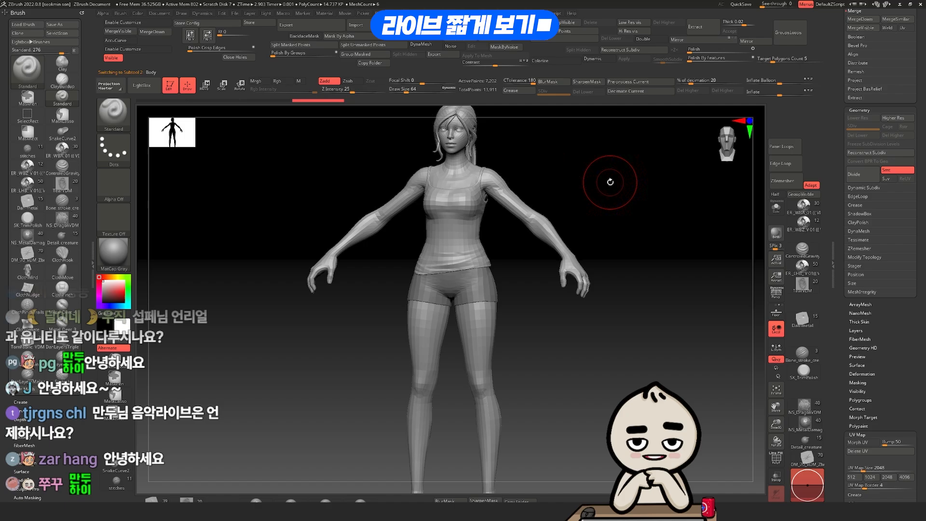
Switch to ZBrush and subdivide the body mesh to subdivision level 3.
{"action": "key", "text": "ctrl+d"}
{"action": "right_click_drag", "start_coordinate": [575, 169], "coordinate": [530, 211], "text": "ctrl"}
{"action": "key", "text": "ctrl+d"}
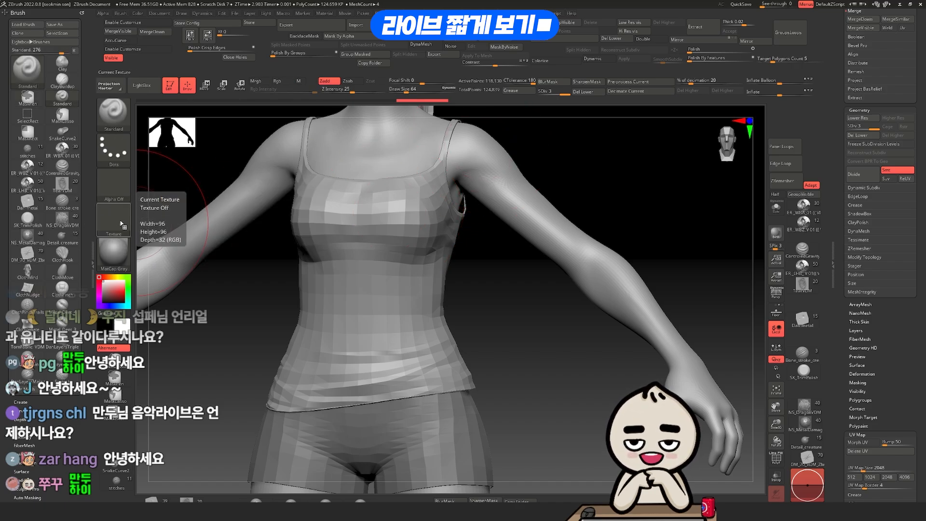
Import the exported Body3_Base_color image as a texture and choose it from the texture library.
{"action": "left_click", "coordinate": [122, 225]}
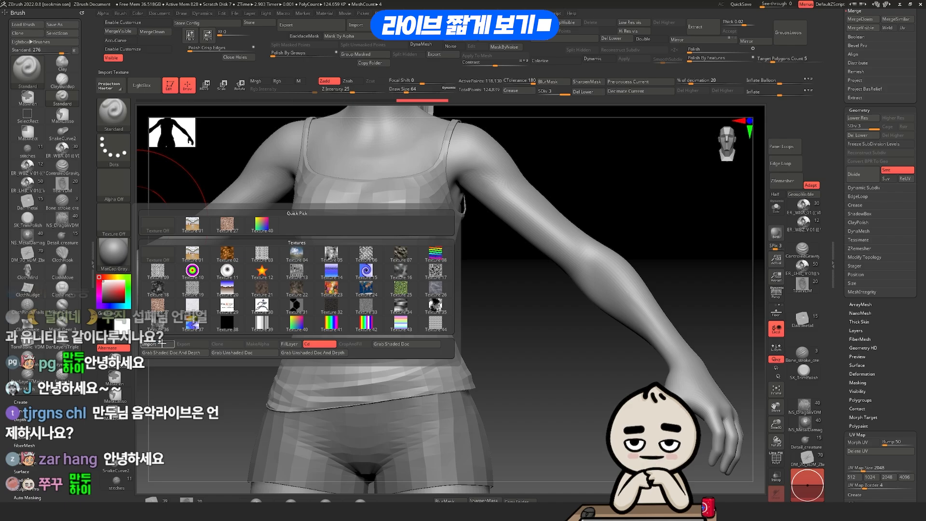
{"action": "left_click", "coordinate": [162, 343]}
{"action": "key", "text": "Escape"}
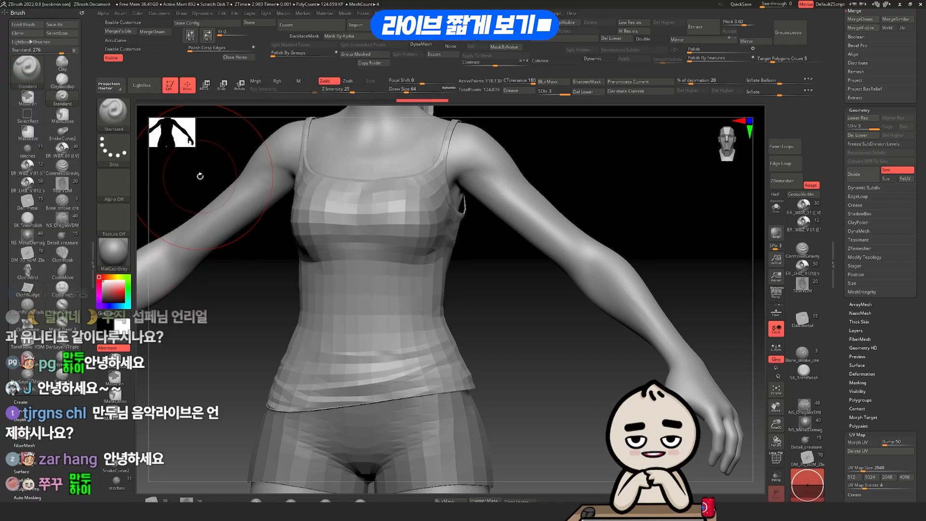
{"action": "left_click", "coordinate": [108, 221]}
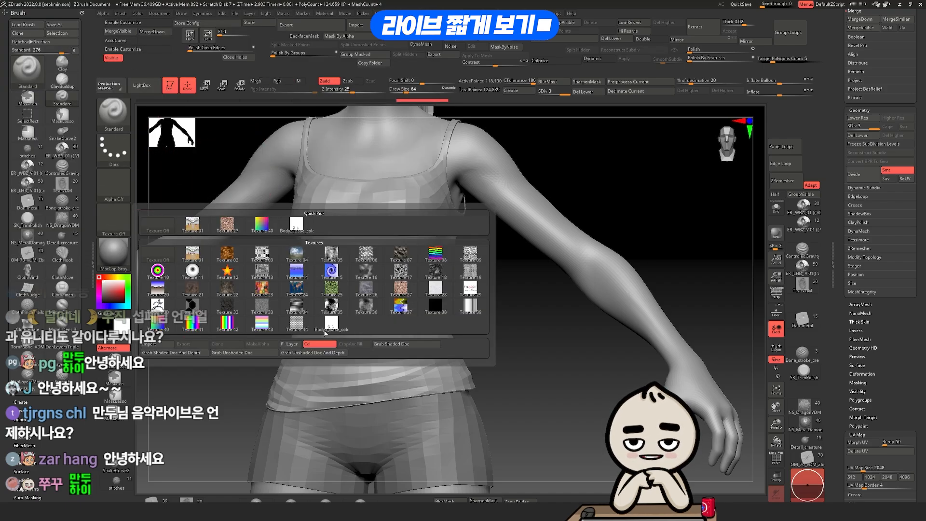
{"action": "mouse_move", "coordinate": [331, 332]}
{"action": "key", "text": "ctrl"}
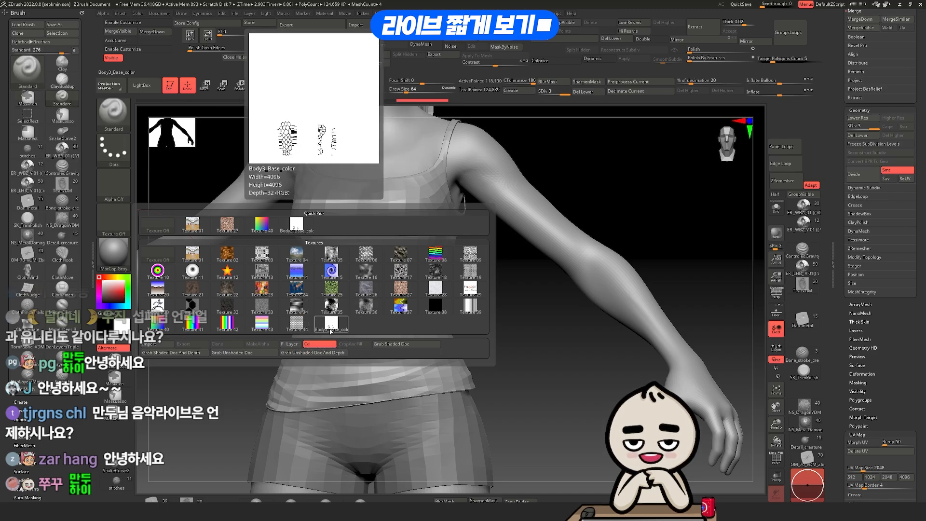
{"action": "key", "text": "ctrl"}
{"action": "left_click", "coordinate": [331, 332]}
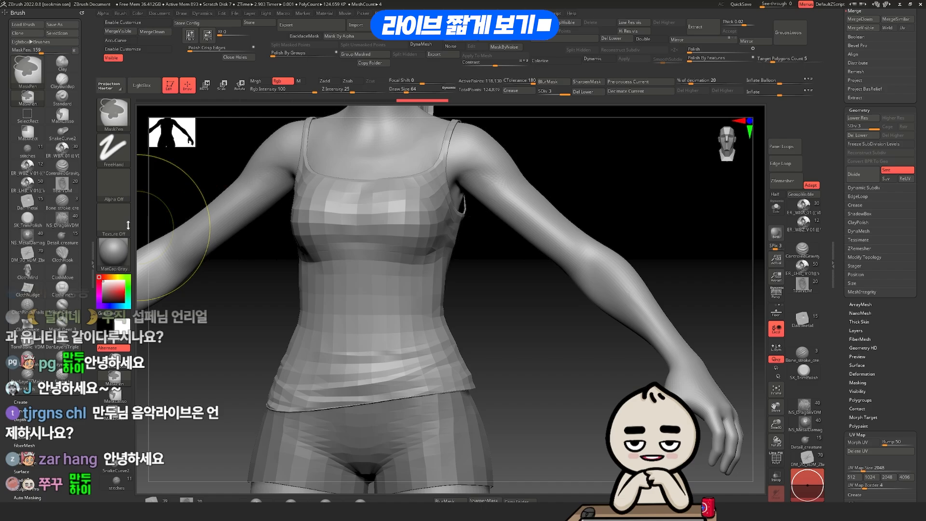
Create an alpha from the Body3_Base_color texture and preview it as the current alpha.
{"action": "left_click", "coordinate": [122, 226]}
{"action": "left_click", "coordinate": [267, 347]}
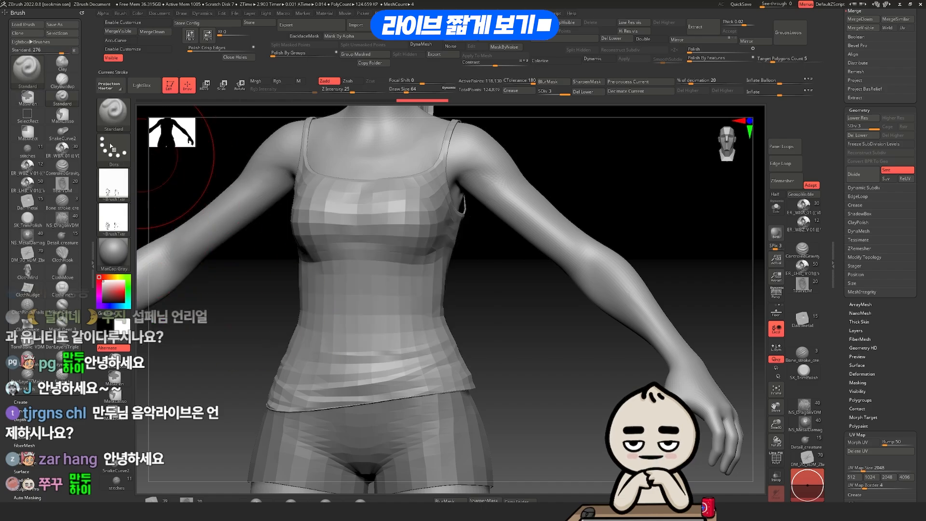
{"action": "key", "text": "ctrl"}
{"action": "key", "text": "ctrl"}
{"action": "mouse_move", "coordinate": [113, 192]}
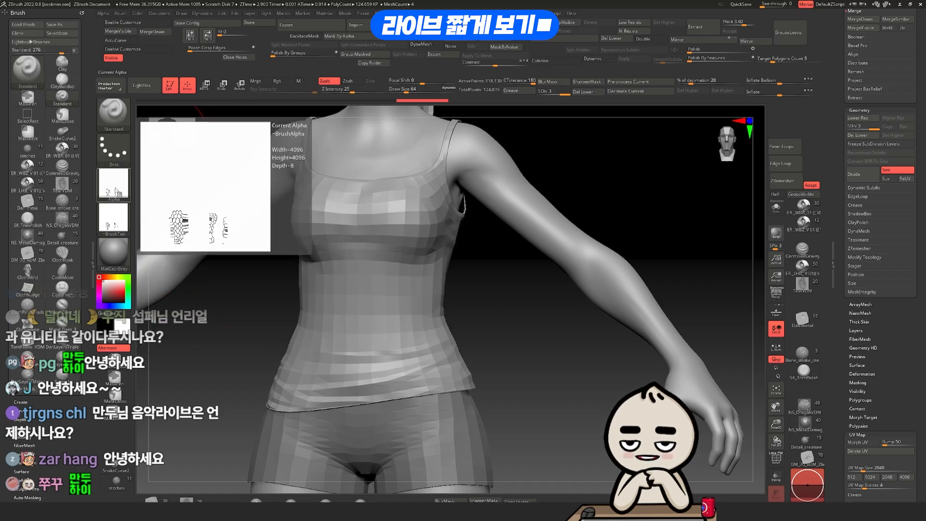
Mask the body by the scale alpha at intensity 100 and blend 100, and inspect where the mask lands.
{"action": "scroll", "coordinate": [898, 291], "scroll_direction": "down", "scroll_amount": 10}
{"action": "left_click", "coordinate": [859, 73]}
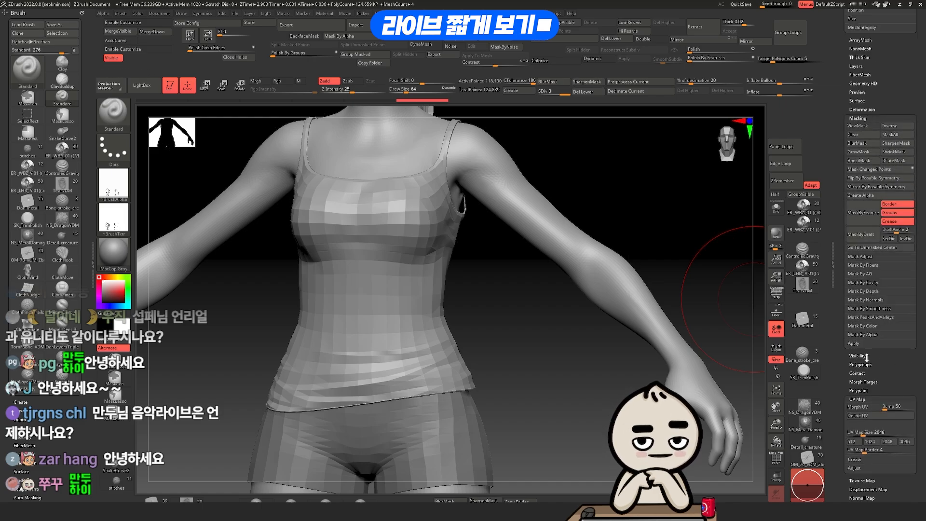
{"action": "left_click", "coordinate": [863, 335]}
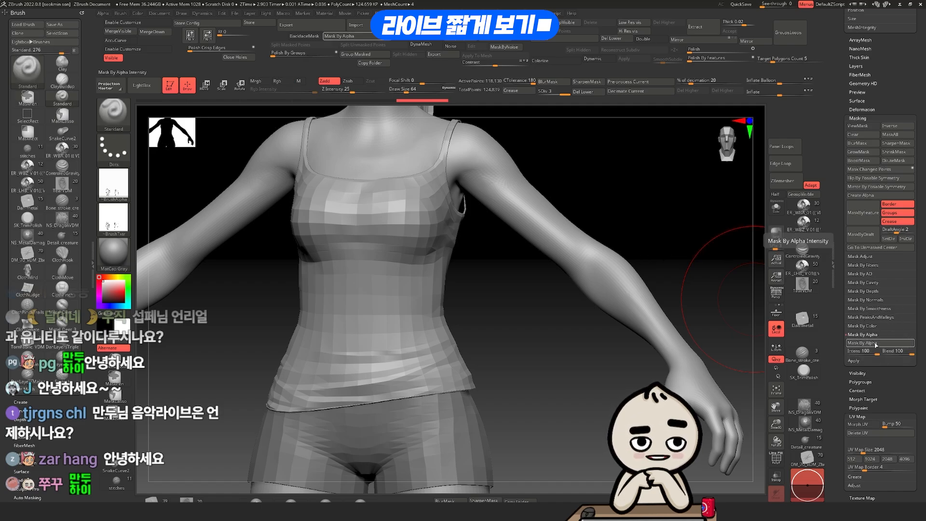
{"action": "left_click", "coordinate": [876, 344]}
{"action": "right_click_drag", "start_coordinate": [664, 359], "coordinate": [519, 328], "text": "ctrl"}
{"action": "right_click_drag", "start_coordinate": [520, 328], "coordinate": [640, 319], "text": "ctrl"}
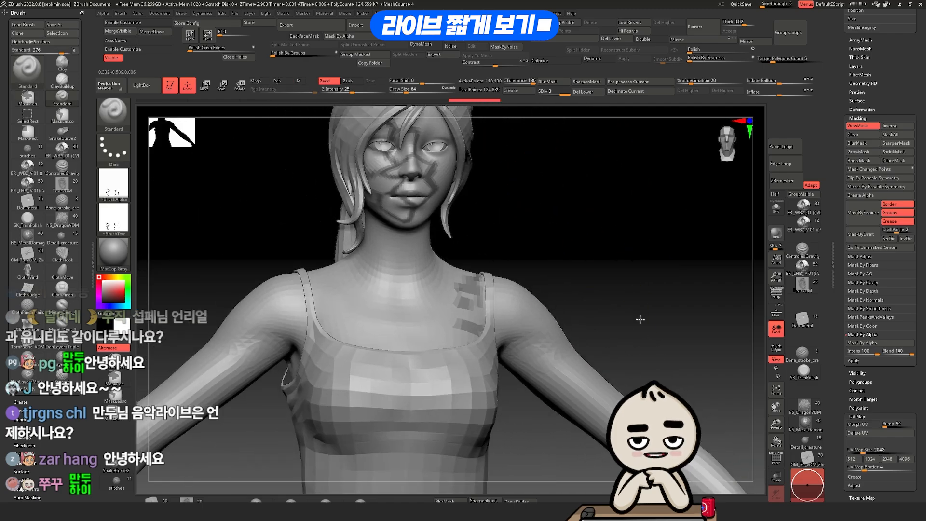
{"action": "right_click_drag", "start_coordinate": [569, 243], "coordinate": [535, 231]}
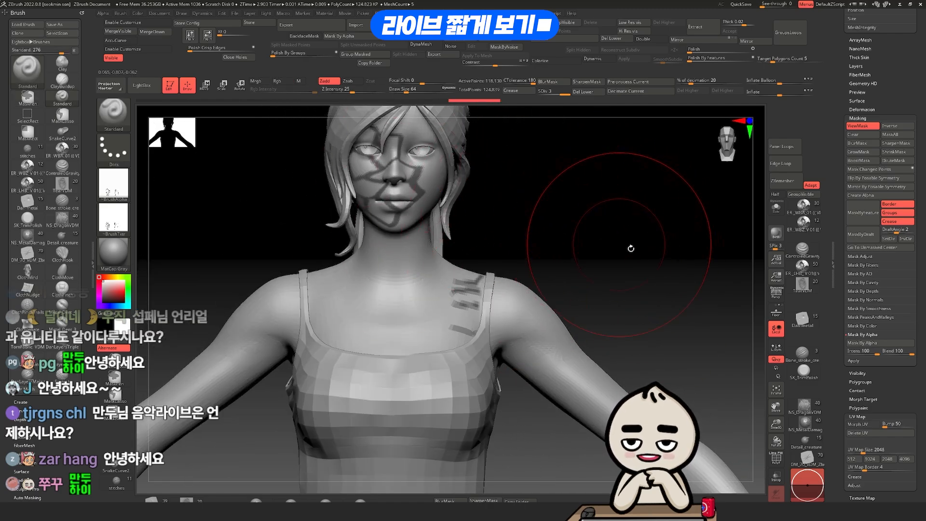
Flip the scale texture vertically, mask the body by its alpha again, and check the mask on the legs.
{"action": "right_click_drag", "start_coordinate": [630, 249], "coordinate": [634, 257]}
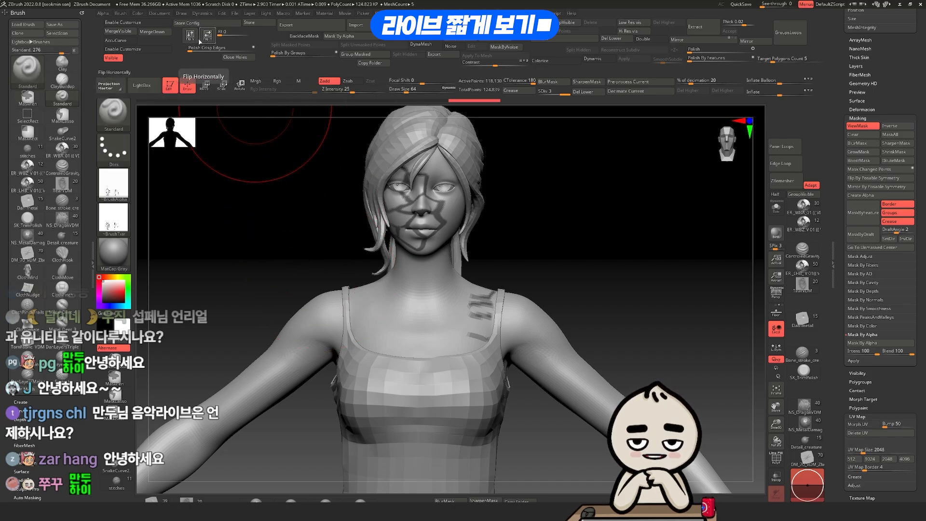
{"action": "left_click", "coordinate": [468, 13]}
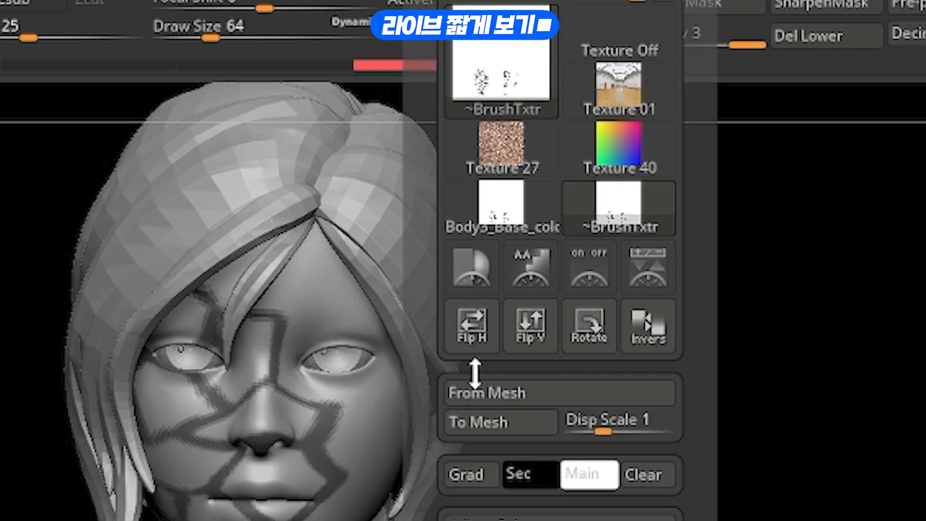
{"action": "key", "text": "ctrl"}
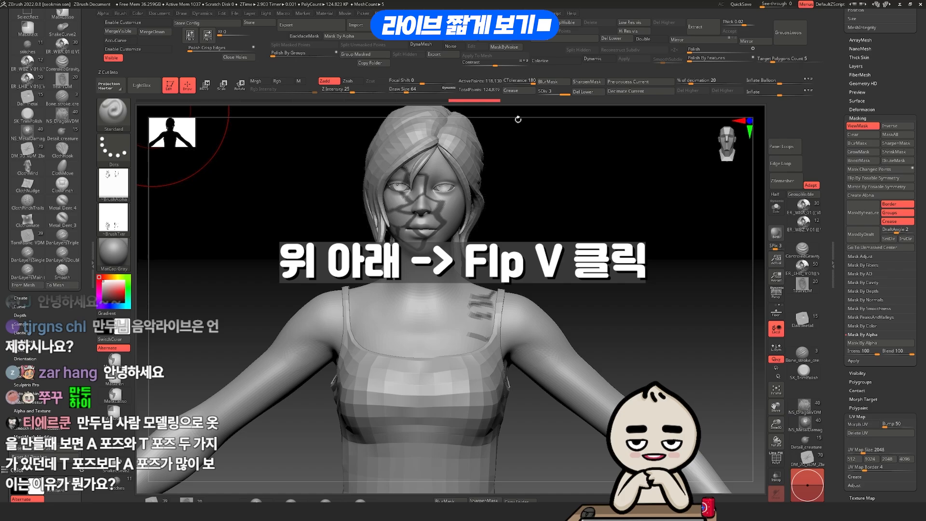
{"action": "left_click", "coordinate": [901, 399]}
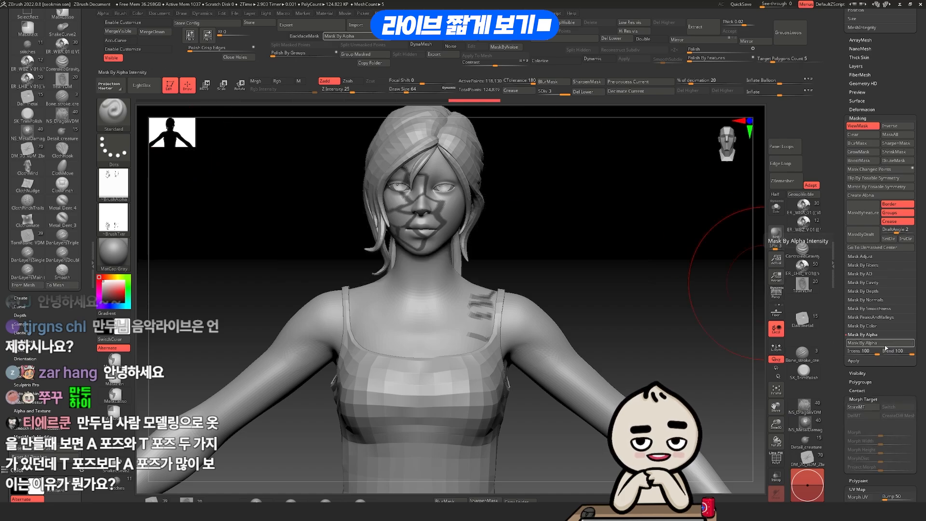
{"action": "left_click_drag", "start_coordinate": [724, 311], "coordinate": [688, 326], "text": "ctrl"}
{"action": "mouse_move", "coordinate": [688, 326]}
{"action": "right_mouse_down", "text": "ctrl"}
{"action": "mouse_move", "coordinate": [606, 399]}
{"action": "mouse_move", "coordinate": [552, 237]}
{"action": "mouse_move", "coordinate": [542, 265]}
{"action": "mouse_move", "coordinate": [554, 198]}
{"action": "right_mouse_up", "text": "ctrl"}
{"action": "mouse_move", "coordinate": [555, 199]}
{"action": "right_mouse_down"}
{"action": "mouse_move", "coordinate": [604, 205]}
{"action": "mouse_move", "coordinate": [541, 223]}
{"action": "right_mouse_up"}
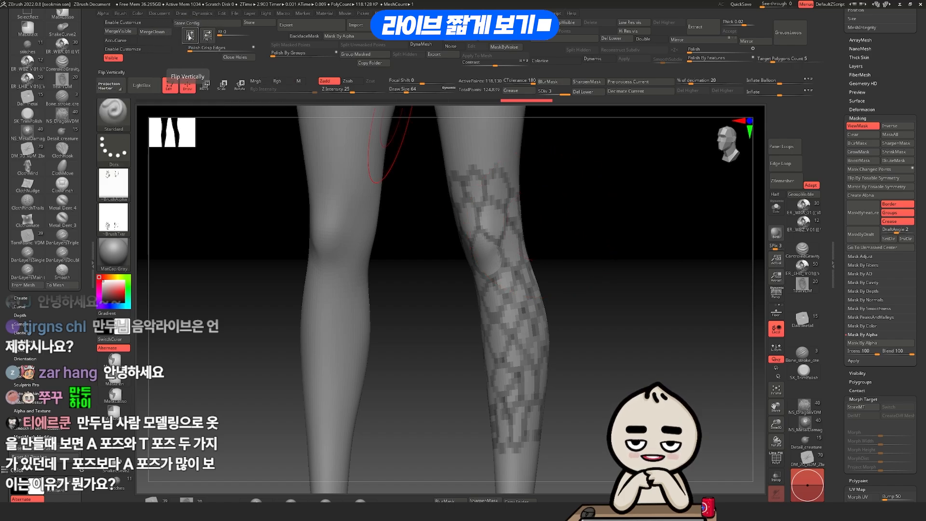
{"action": "right_click_drag", "start_coordinate": [632, 126], "coordinate": [592, 120]}
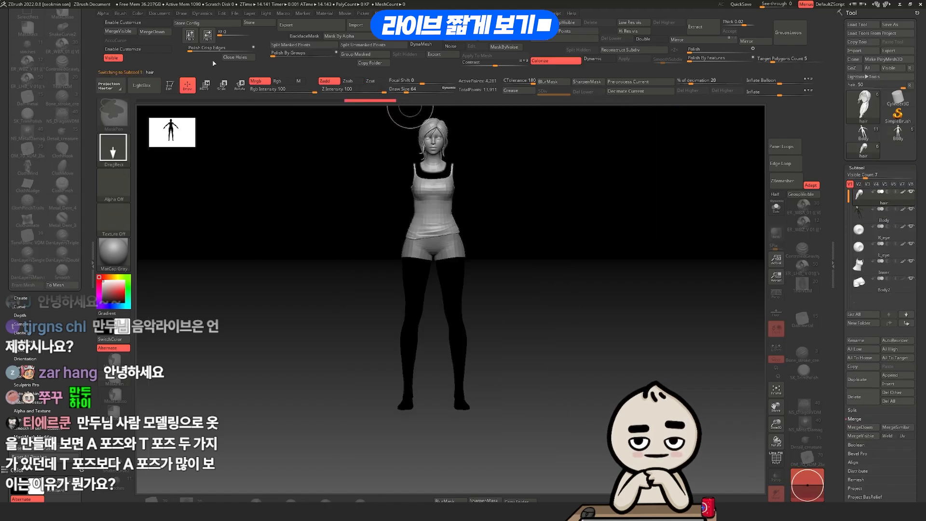
Select the Body subtool, turn off Colorize, and subdivide the mesh to subdivision level 6.
{"action": "left_click", "coordinate": [170, 87]}
{"action": "left_click", "coordinate": [457, 278], "text": "alt"}
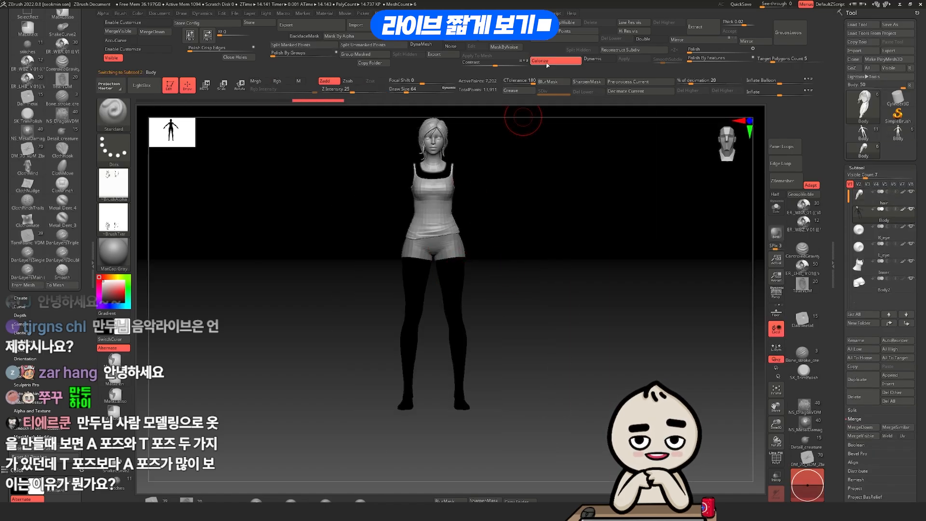
{"action": "left_click", "coordinate": [542, 62]}
{"action": "key", "text": "ctrl+d"}
{"action": "key", "text": "ctrl+d"}
{"action": "key", "text": "ctrl+d"}
{"action": "key", "text": "ctrl+d"}
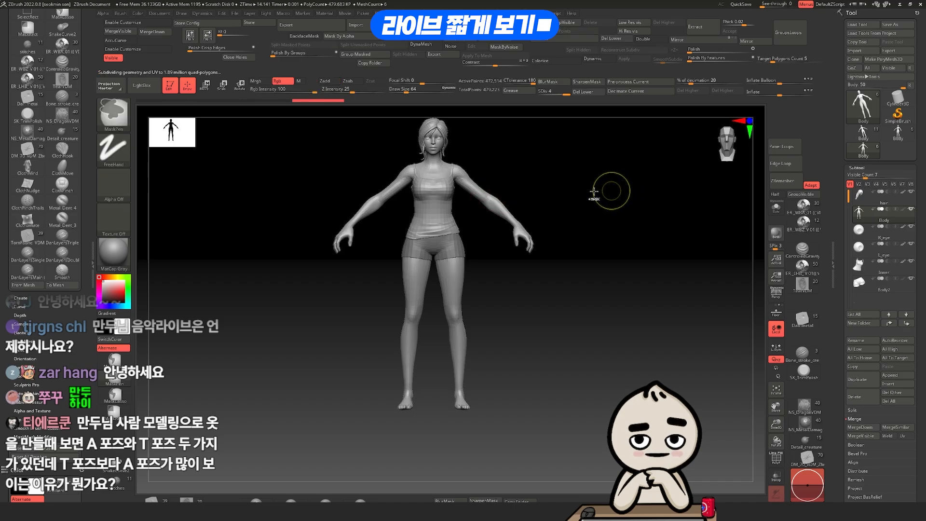
{"action": "key", "text": "ctrl+d"}
{"action": "mouse_move", "coordinate": [582, 156]}
{"action": "right_mouse_down"}
{"action": "mouse_move", "coordinate": [566, 157]}
{"action": "mouse_move", "coordinate": [591, 179]}
{"action": "right_mouse_up"}
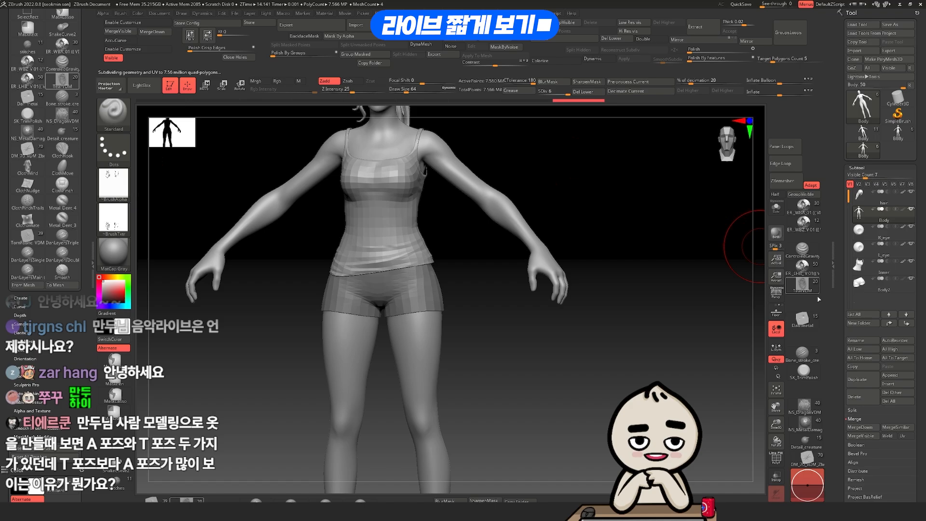
Mask the subdivided body by the scale alpha at intensity 100 and invert the mask on the legs.
{"action": "left_click_drag", "start_coordinate": [917, 357], "coordinate": [897, 218]}
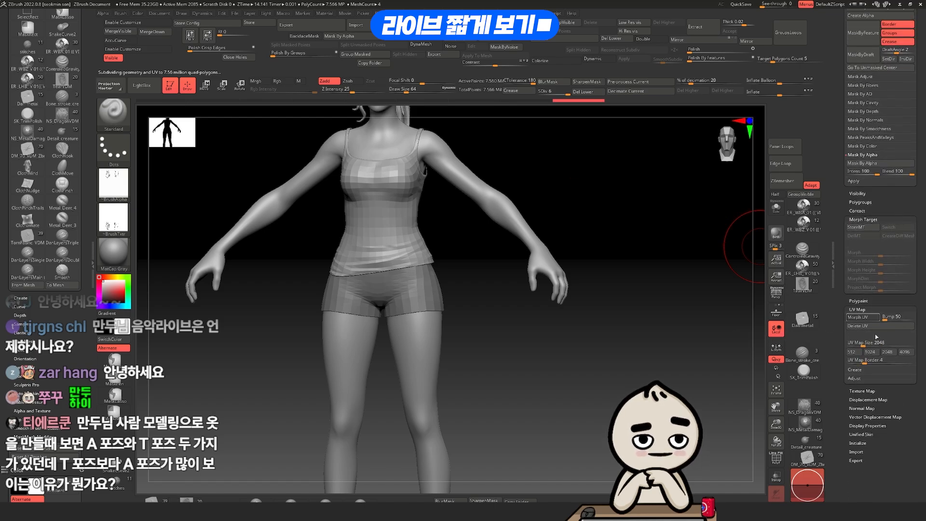
{"action": "left_click", "coordinate": [867, 166]}
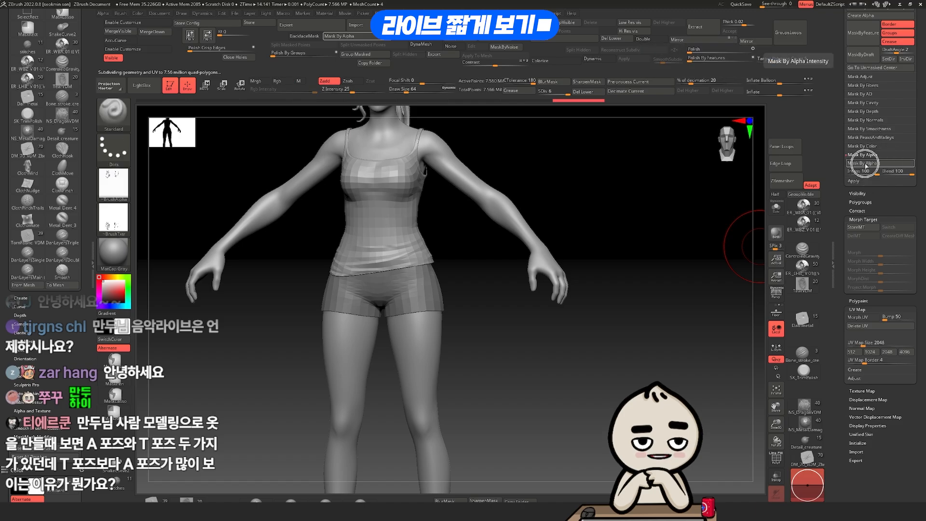
{"action": "right_click_drag", "start_coordinate": [542, 409], "coordinate": [554, 274], "text": "alt"}
{"action": "right_click_drag", "start_coordinate": [553, 274], "coordinate": [569, 182], "text": "alt"}
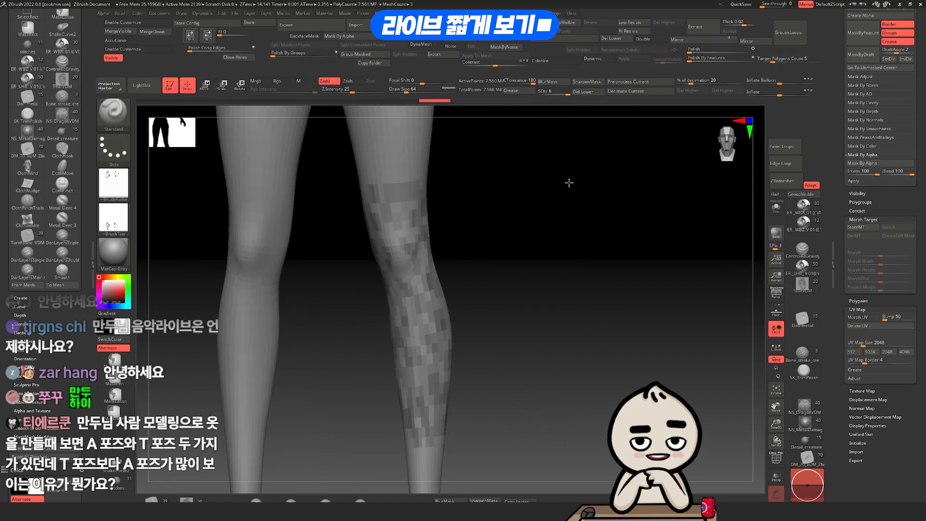
{"action": "right_click_drag", "start_coordinate": [529, 264], "coordinate": [625, 246]}
{"action": "left_click", "coordinate": [599, 312], "text": "ctrl"}
{"action": "left_click", "coordinate": [598, 266], "text": "ctrl"}
{"action": "left_click", "coordinate": [598, 267], "text": "ctrl"}
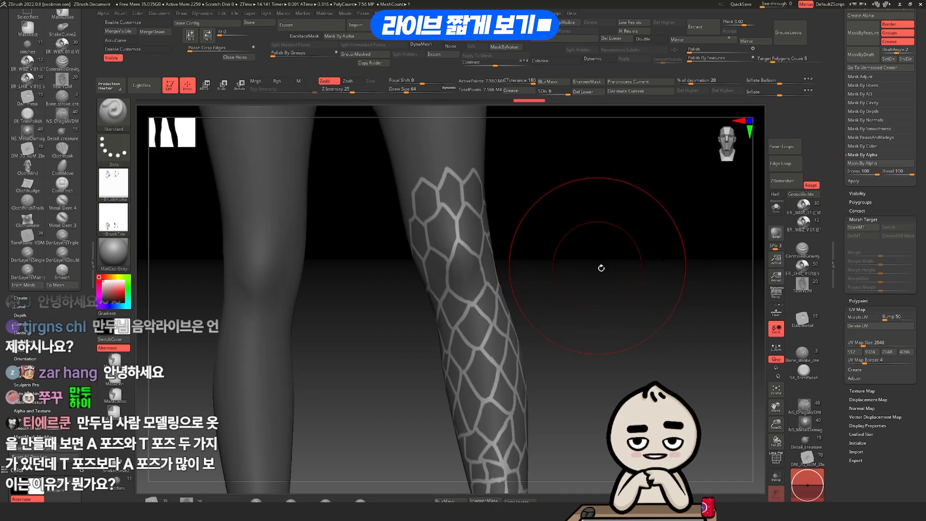
Extract the masked area as a new subtool with a thickness of 0.002 and display its polygroups.
{"action": "left_click_drag", "start_coordinate": [620, 274], "coordinate": [641, 263]}
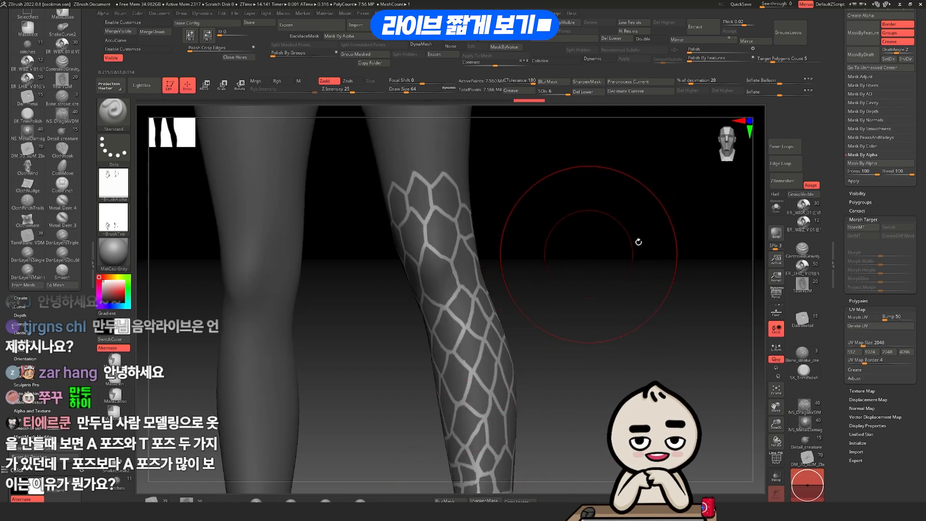
{"action": "left_click_drag", "start_coordinate": [812, 156], "coordinate": [817, 119]}
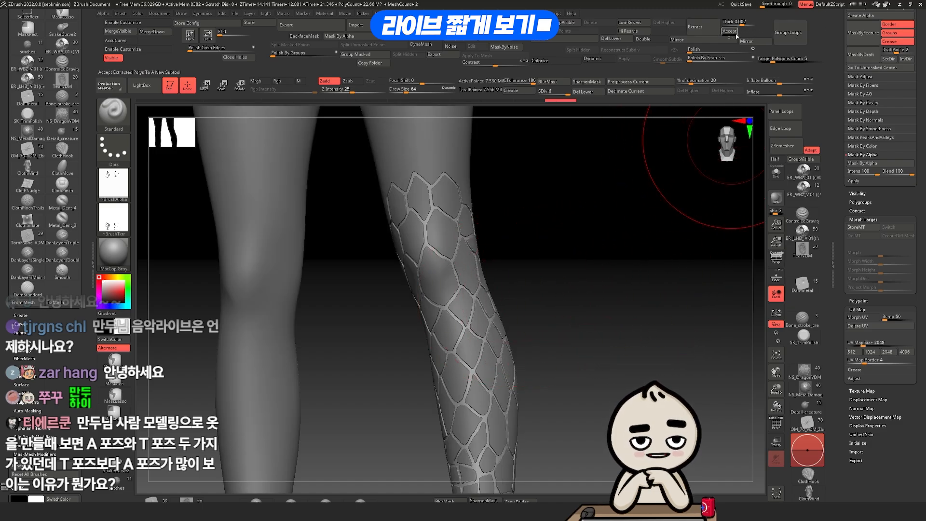
{"action": "left_click_drag", "start_coordinate": [604, 186], "coordinate": [582, 207]}
{"action": "key", "text": "shift+f"}
{"action": "left_click_drag", "start_coordinate": [664, 144], "coordinate": [583, 246], "text": "alt"}
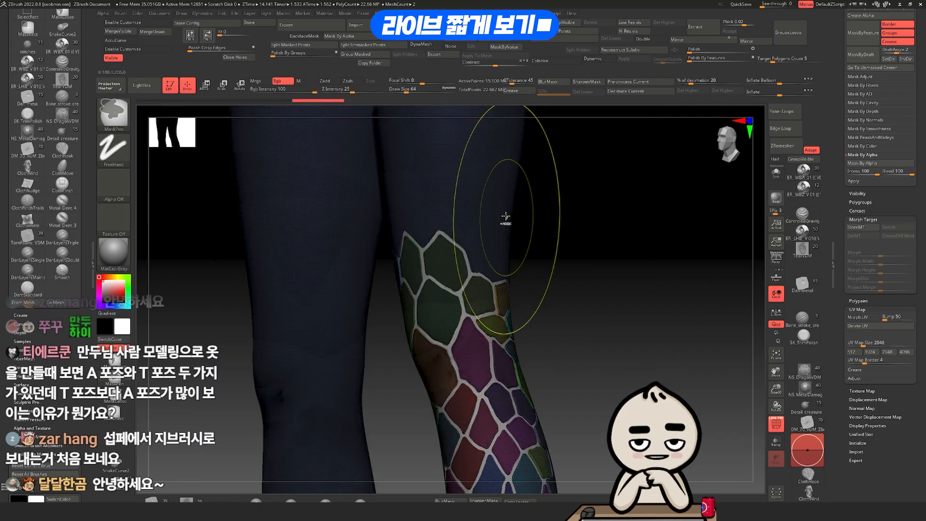
Split the scales off the extracted mesh by hiding them, and delete the leftover body-shaped extract.
{"action": "left_click", "coordinate": [492, 196], "text": "ctrl+shift"}
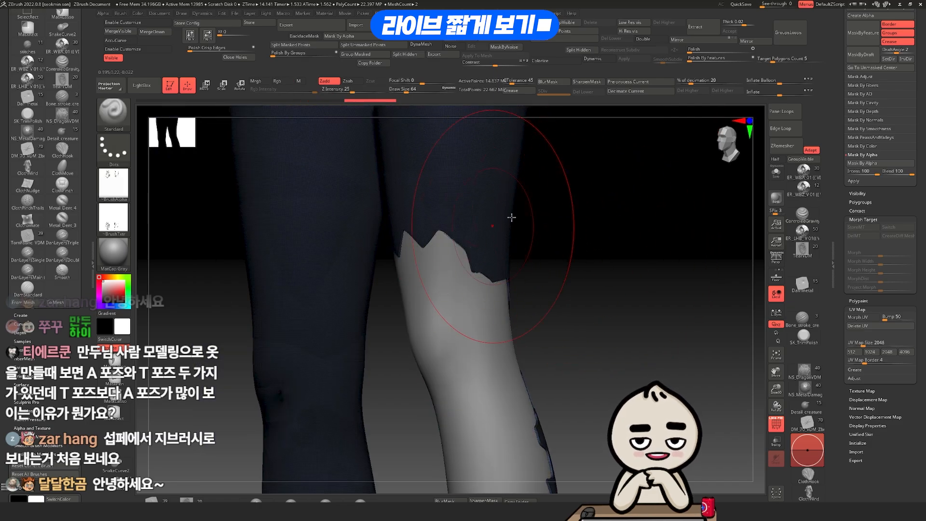
{"action": "left_click_drag", "start_coordinate": [613, 265], "coordinate": [509, 271]}
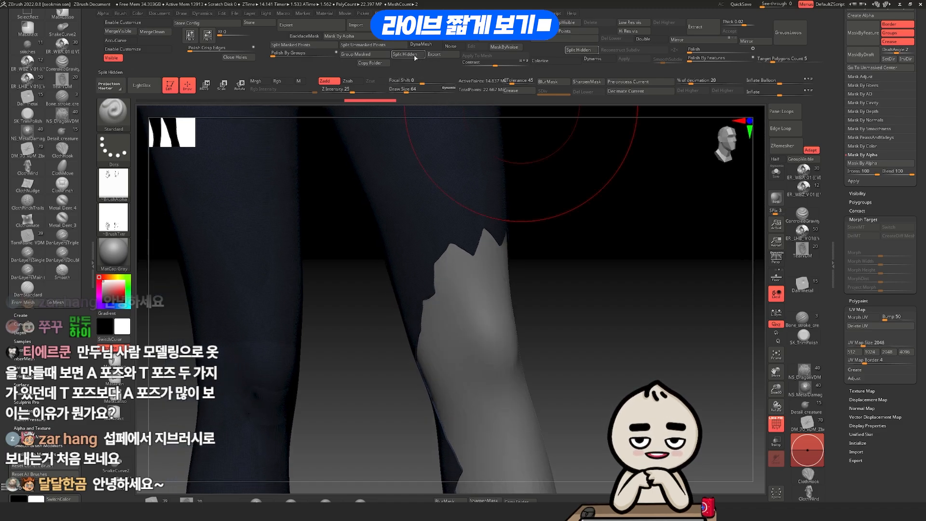
{"action": "left_click", "coordinate": [415, 57]}
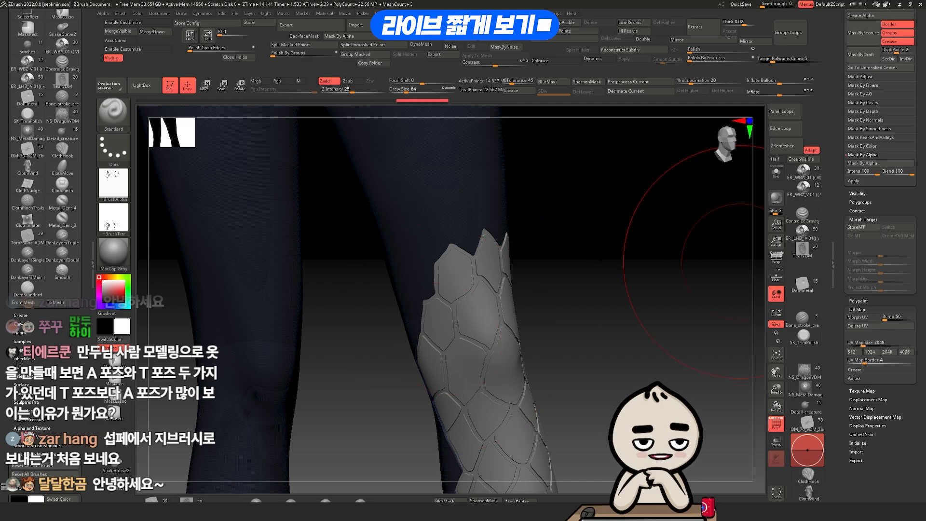
{"action": "left_click_drag", "start_coordinate": [920, 107], "coordinate": [914, 247]}
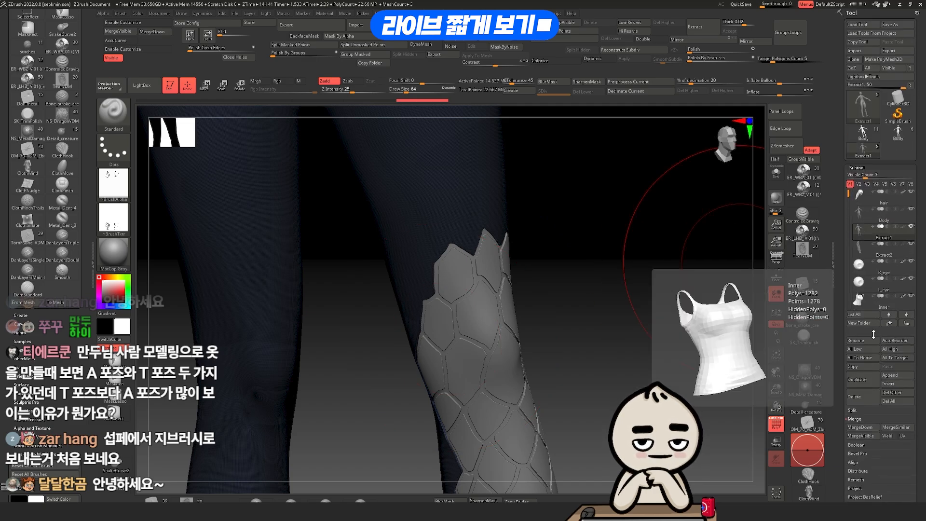
{"action": "left_click", "coordinate": [872, 400]}
{"action": "key", "text": "Return"}
Turn off the polygroup display and clear the mask from the extracted scales.
{"action": "mouse_move", "coordinate": [622, 311]}
{"action": "right_mouse_down"}
{"action": "mouse_move", "coordinate": [571, 307]}
{"action": "mouse_move", "coordinate": [659, 312]}
{"action": "mouse_move", "coordinate": [620, 308]}
{"action": "right_mouse_up"}
{"action": "right_click_drag", "start_coordinate": [620, 308], "coordinate": [615, 288], "text": "ctrl"}
{"action": "key", "text": "shift+f"}
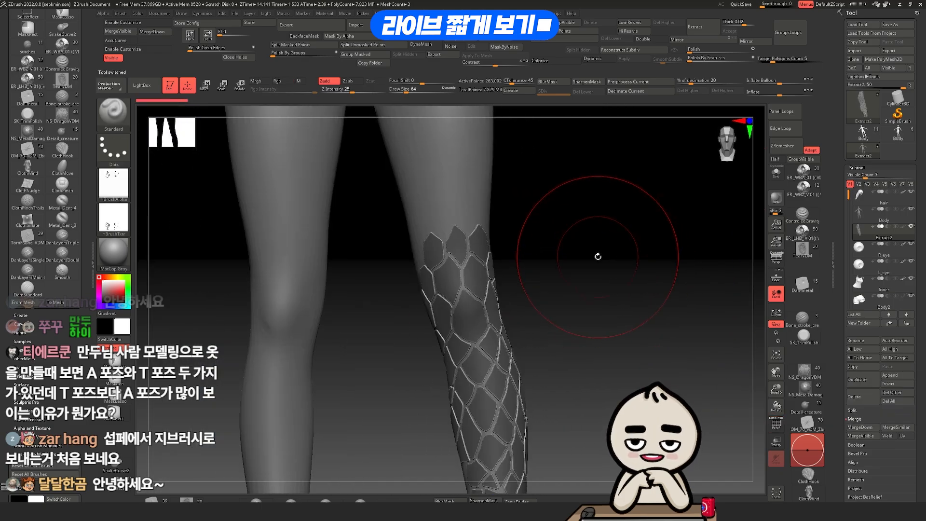
{"action": "left_click_drag", "start_coordinate": [599, 253], "coordinate": [610, 265], "text": "ctrl"}
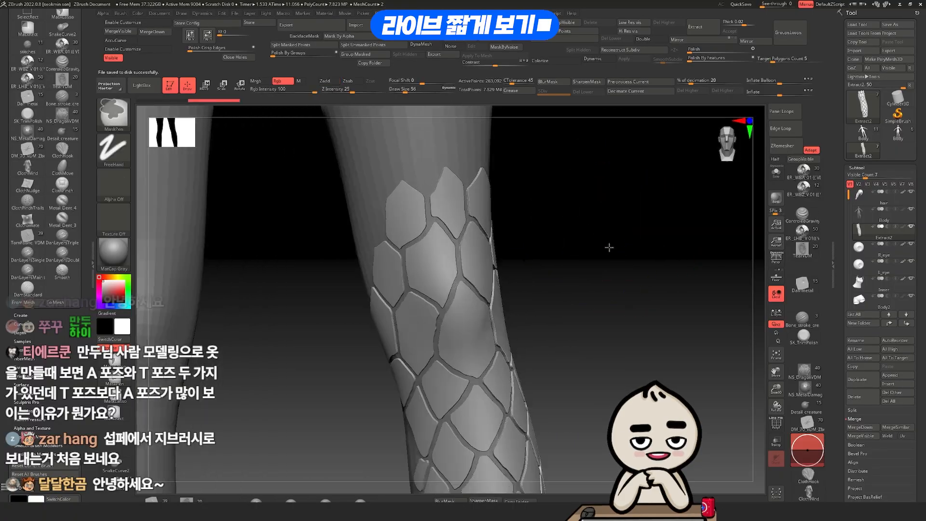
Isolate the scale subtool, inspect its wireframe, and ZRemesh it with the Half option enabled.
{"action": "right_click_drag", "start_coordinate": [609, 247], "coordinate": [615, 257], "text": "ctrl"}
{"action": "key", "text": "alt+shift+s"}
{"action": "right_click_drag", "start_coordinate": [506, 230], "coordinate": [680, 304], "text": "ctrl"}
{"action": "key", "text": "shift+f"}
{"action": "mouse_move", "coordinate": [637, 179]}
{"action": "right_mouse_down"}
{"action": "mouse_move", "coordinate": [617, 174]}
{"action": "mouse_move", "coordinate": [626, 210]}
{"action": "right_mouse_up"}
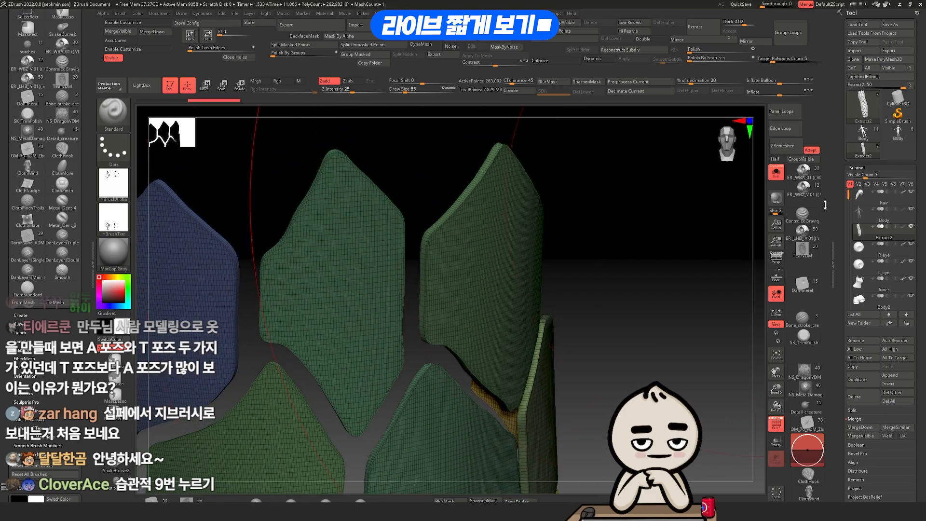
{"action": "left_click_drag", "start_coordinate": [819, 132], "coordinate": [818, 199], "text": "ctrl"}
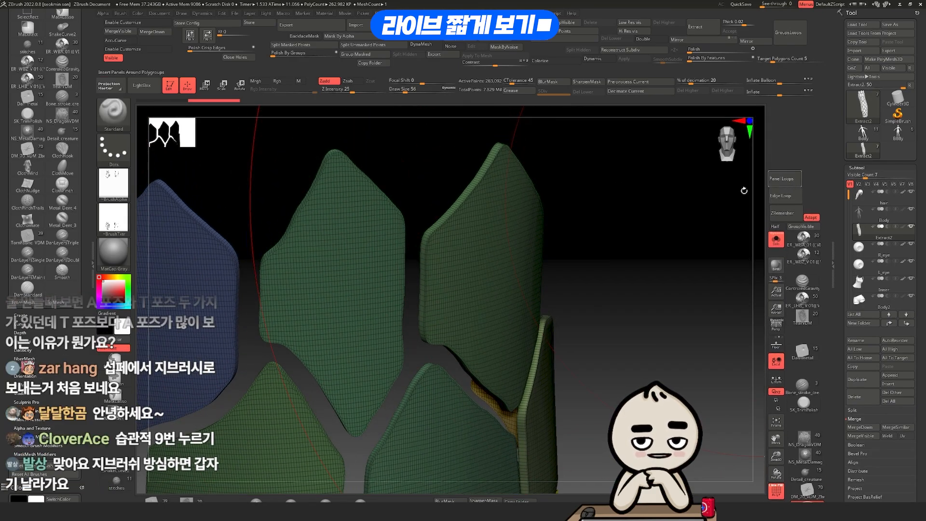
{"action": "right_click_drag", "start_coordinate": [591, 221], "coordinate": [581, 213]}
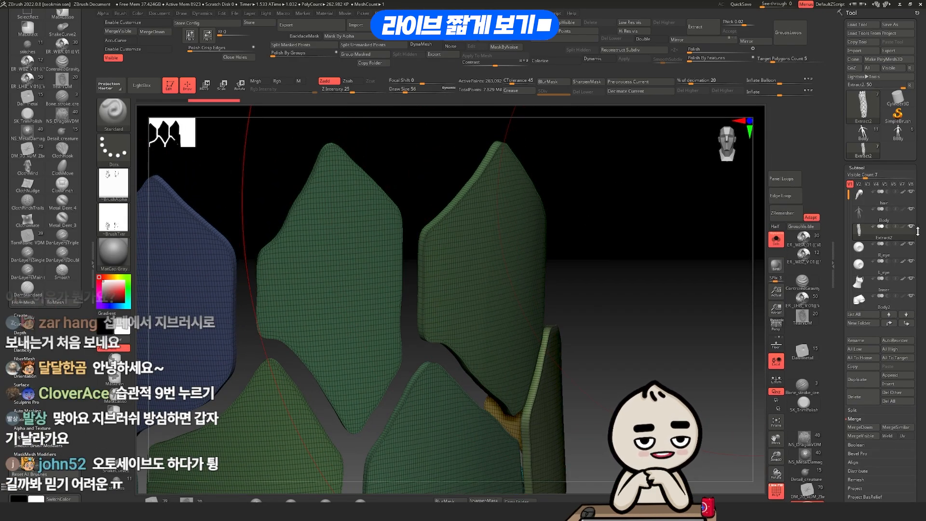
{"action": "scroll", "coordinate": [918, 231], "scroll_direction": "down", "scroll_amount": 5}
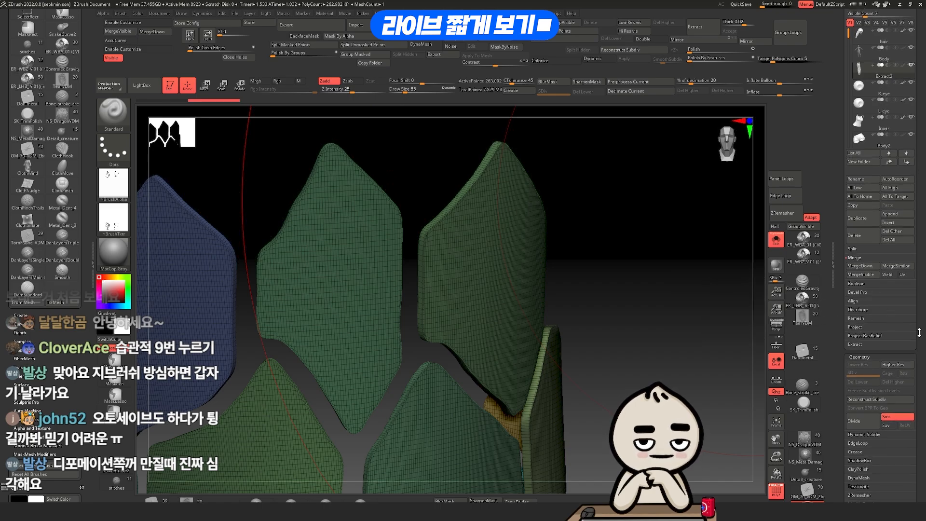
{"action": "scroll", "coordinate": [919, 333], "scroll_direction": "down", "scroll_amount": 8}
{"action": "scroll", "coordinate": [781, 212], "scroll_direction": "down", "scroll_amount": 1}
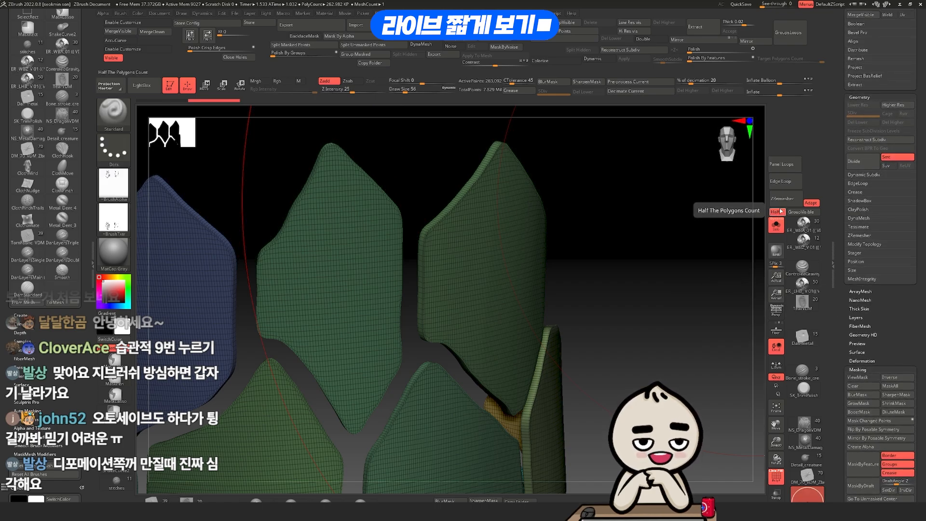
{"action": "left_click", "coordinate": [785, 203]}
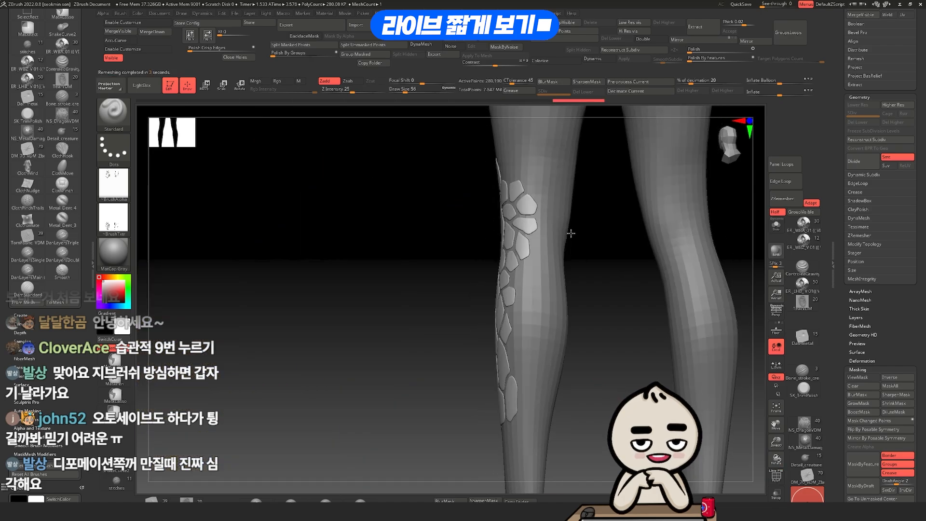
Smooth the remeshed leg scales with two passes of the Polish deformation.
{"action": "right_click_drag", "start_coordinate": [597, 212], "coordinate": [610, 270], "text": "alt"}
{"action": "scroll", "coordinate": [910, 273], "scroll_direction": "down", "scroll_amount": 5}
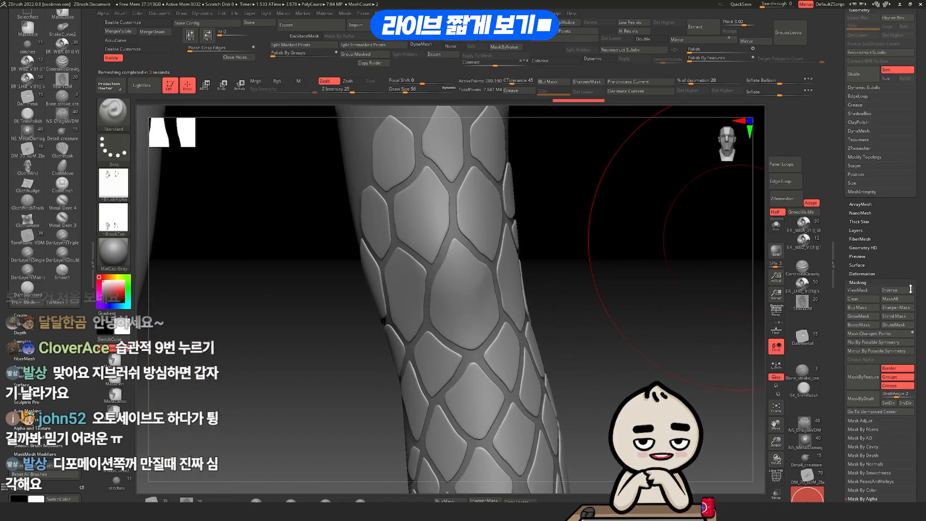
{"action": "left_click", "coordinate": [869, 205]}
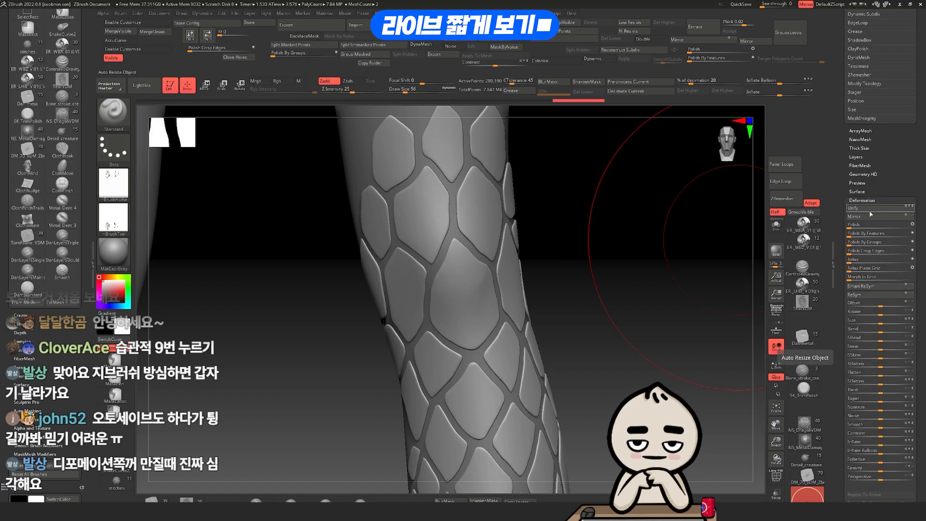
{"action": "left_click", "coordinate": [861, 220]}
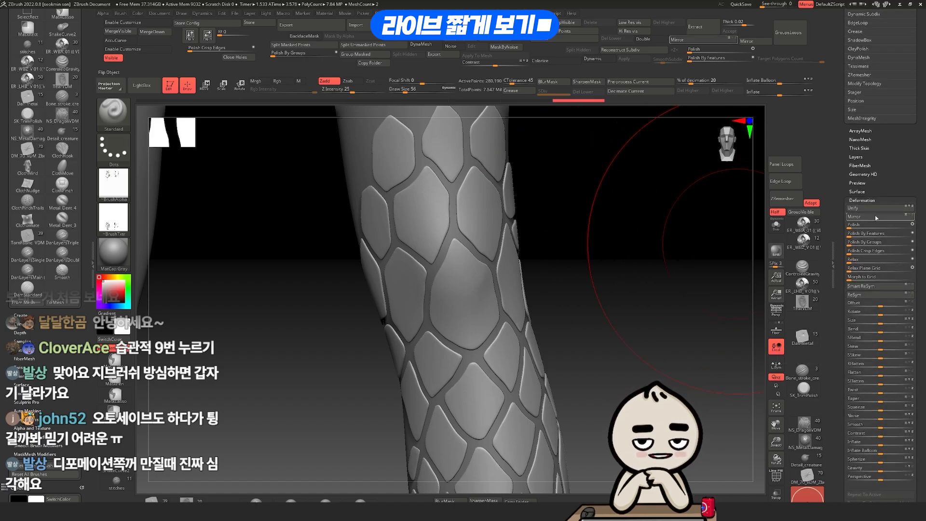
{"action": "key", "text": "ctrl"}
{"action": "right_click_drag", "start_coordinate": [577, 217], "coordinate": [600, 219], "text": "ctrl"}
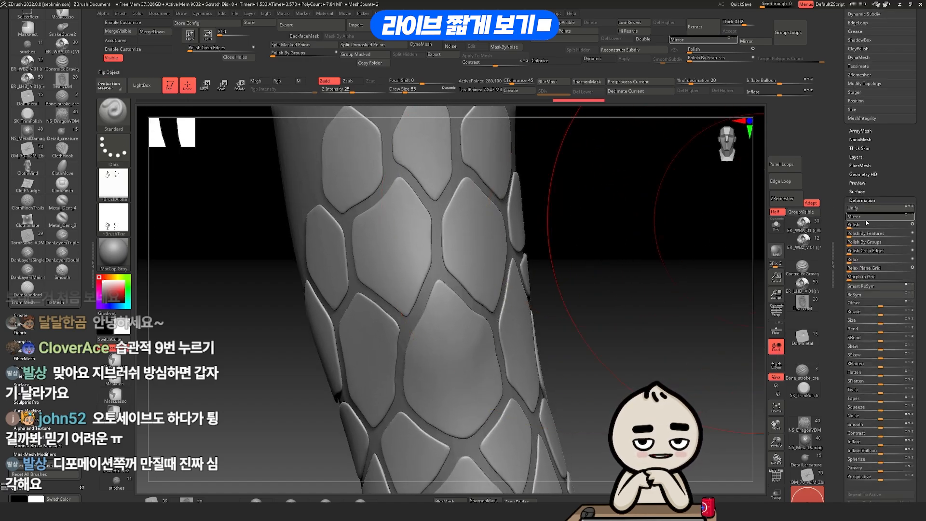
{"action": "key", "text": "ctrl"}
{"action": "left_click_drag", "start_coordinate": [855, 226], "coordinate": [887, 227]}
{"action": "right_click_drag", "start_coordinate": [616, 212], "coordinate": [656, 215], "text": "ctrl"}
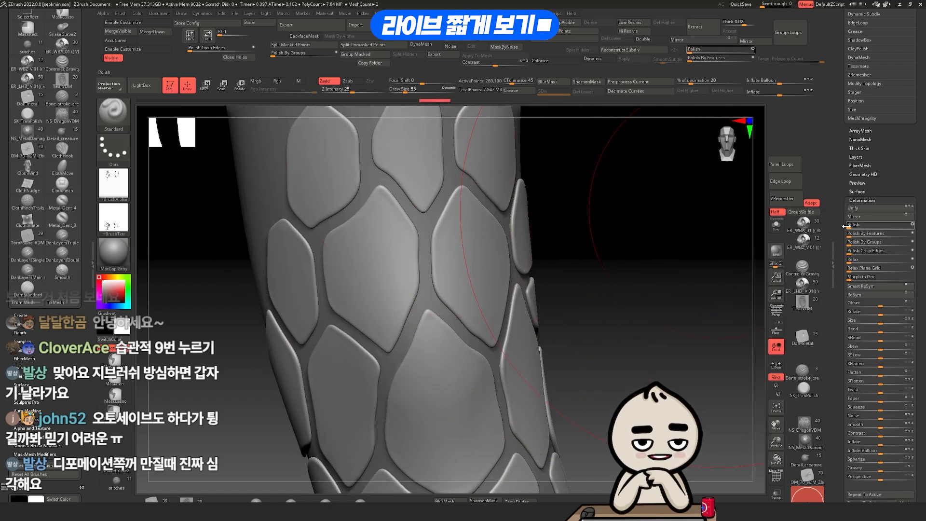
{"action": "left_click_drag", "start_coordinate": [854, 226], "coordinate": [884, 227]}
{"action": "right_click_drag", "start_coordinate": [681, 253], "coordinate": [632, 130], "text": "ctrl"}
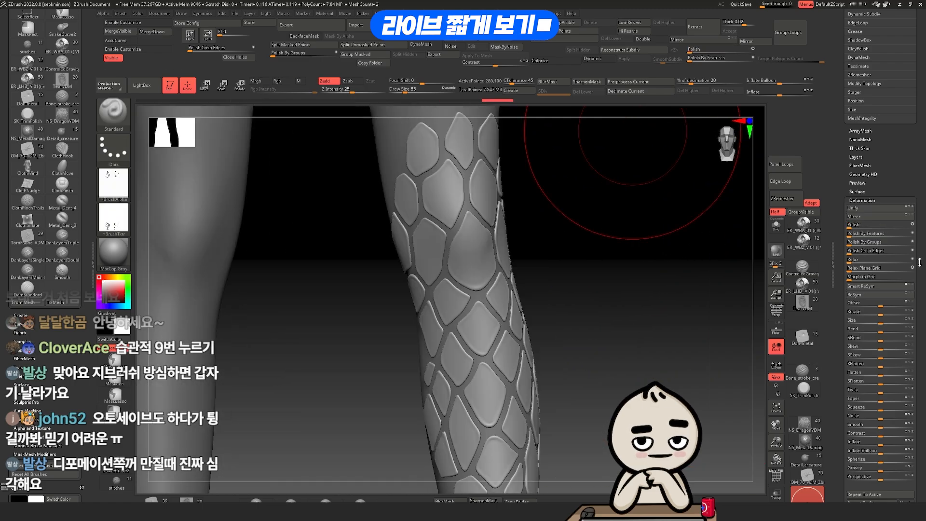
{"action": "left_click_drag", "start_coordinate": [919, 262], "coordinate": [920, 228]}
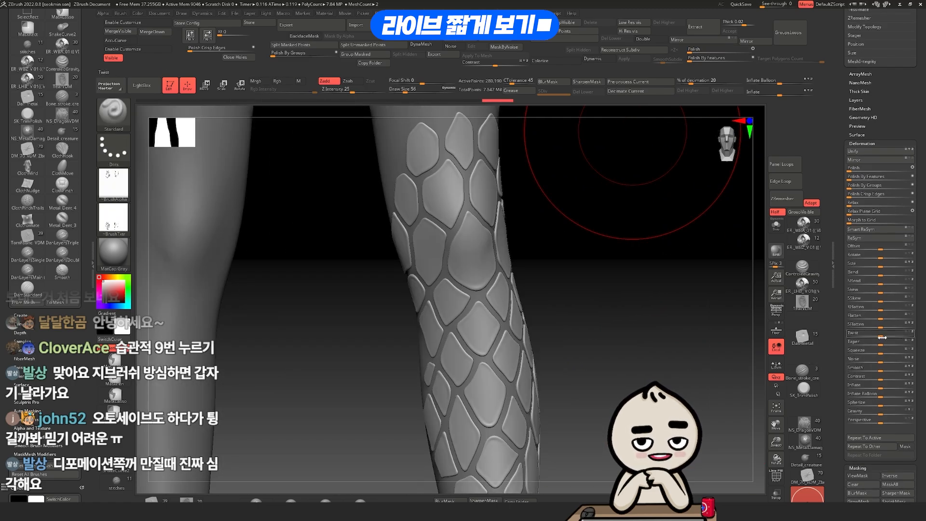
Apply the Inflate deformation at 1 to the leg scales and inspect their rounded edges up close.
{"action": "left_click", "coordinate": [879, 386]}
{"action": "type", "text": "1"}
{"action": "key", "text": "Return"}
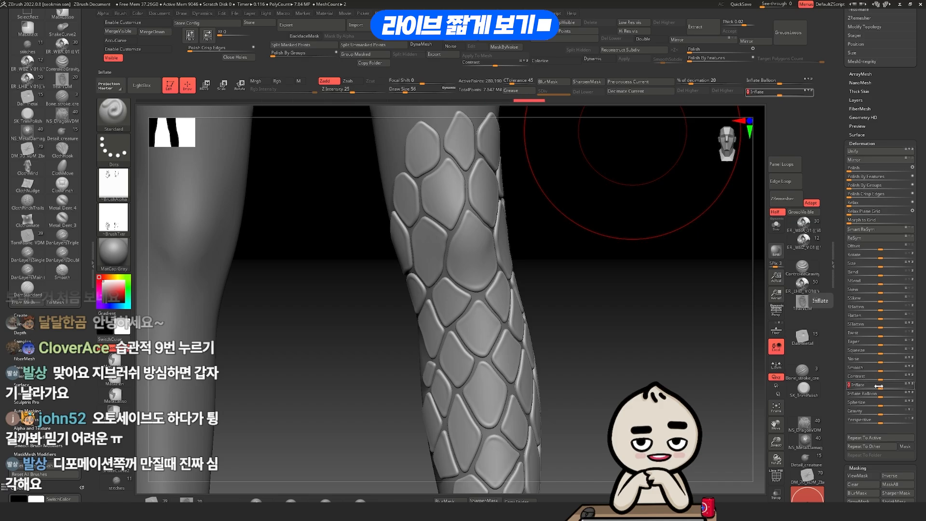
{"action": "mouse_move", "coordinate": [675, 302]}
{"action": "right_mouse_down"}
{"action": "mouse_move", "coordinate": [641, 304]}
{"action": "mouse_move", "coordinate": [685, 299]}
{"action": "mouse_move", "coordinate": [642, 291]}
{"action": "right_mouse_up"}
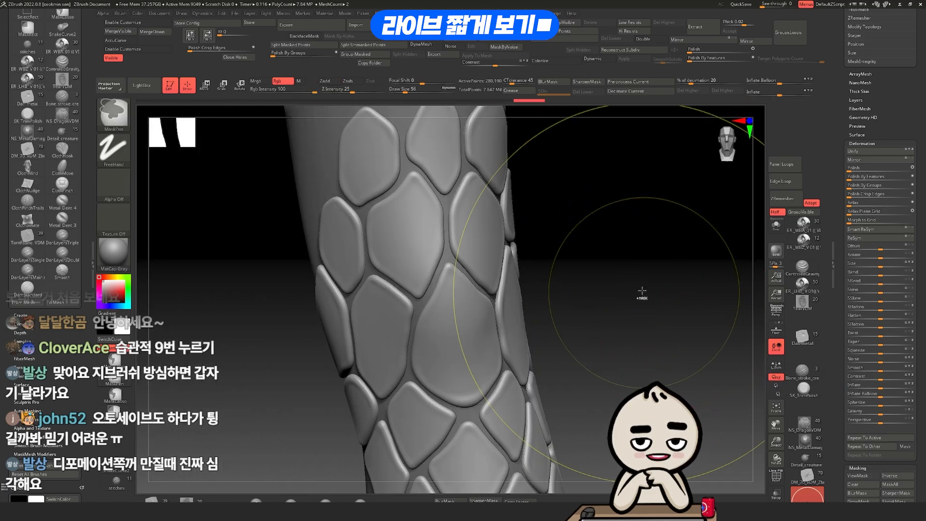
{"action": "right_click_drag", "start_coordinate": [562, 316], "coordinate": [617, 221], "text": "alt"}
{"action": "right_click_drag", "start_coordinate": [475, 203], "coordinate": [492, 285], "text": "ctrl"}
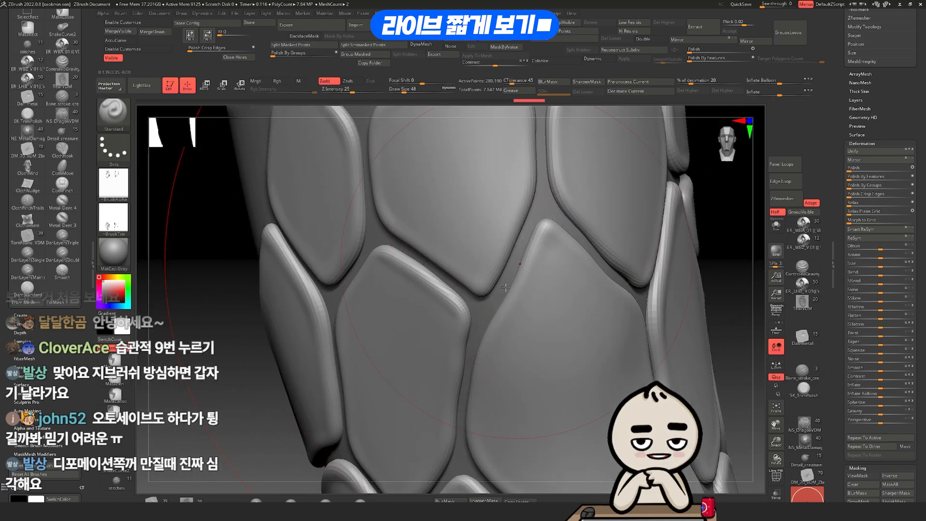
{"action": "right_click_drag", "start_coordinate": [687, 215], "coordinate": [498, 309], "text": "ctrl"}
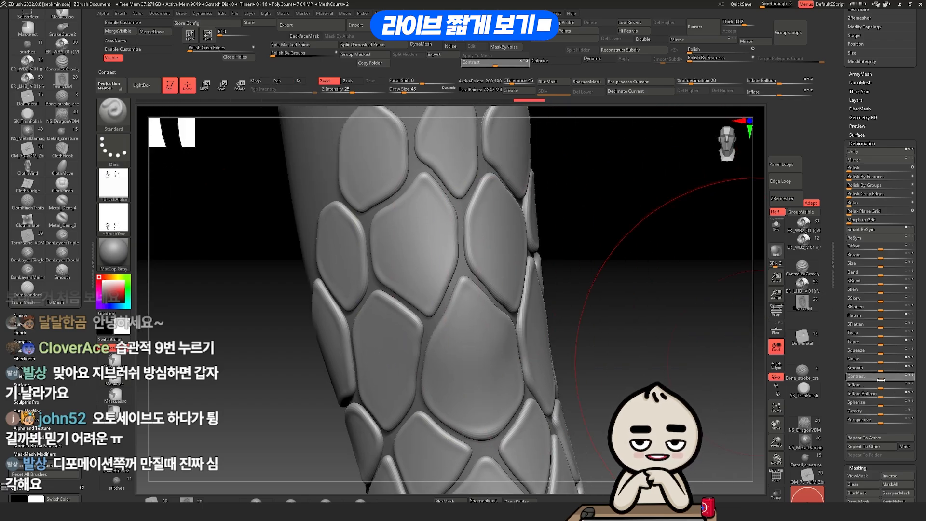
Apply a positive Contrast deformation to the leg scales to emphasize their raised rims.
{"action": "left_click_drag", "start_coordinate": [884, 380], "coordinate": [898, 380]}
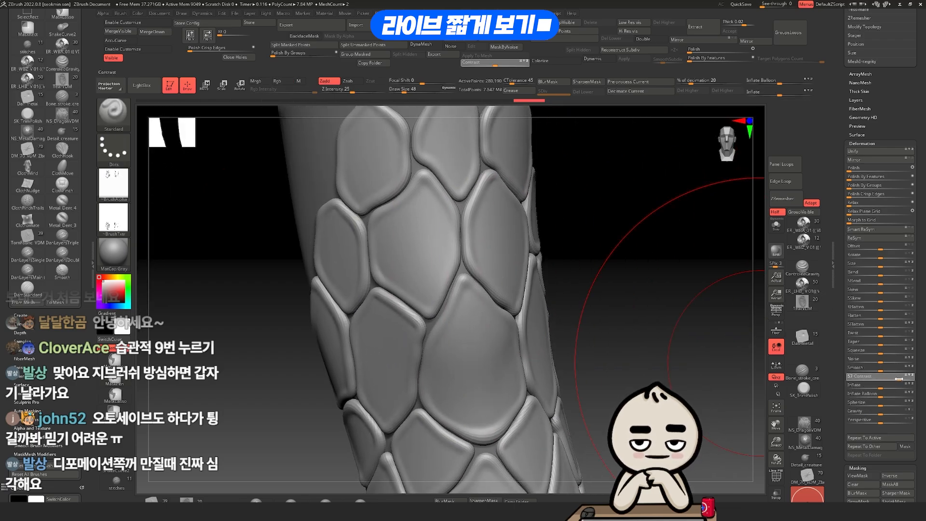
{"action": "right_click_drag", "start_coordinate": [670, 309], "coordinate": [646, 231], "text": "ctrl"}
{"action": "mouse_move", "coordinate": [646, 231]}
{"action": "right_mouse_down", "text": "ctrl"}
{"action": "mouse_move", "coordinate": [640, 253]}
{"action": "mouse_move", "coordinate": [648, 235]}
{"action": "right_mouse_up", "text": "ctrl"}
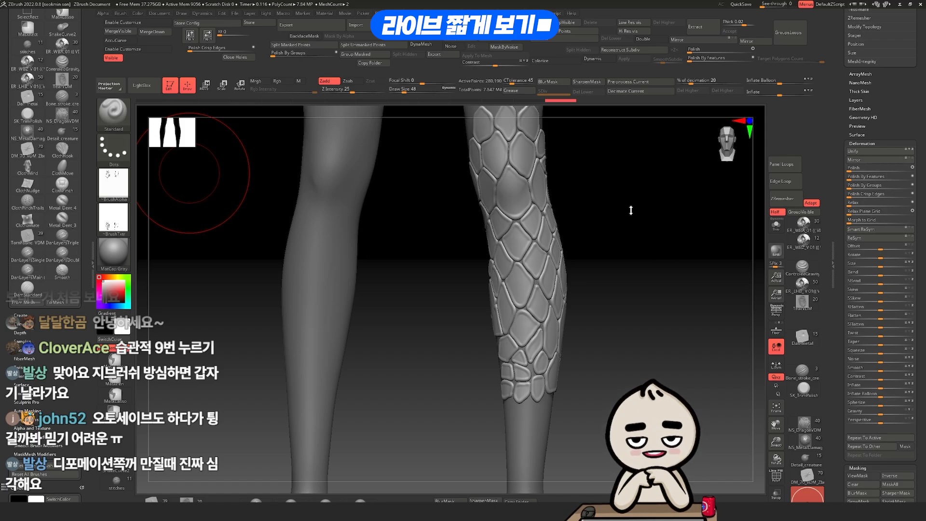
Choose the Move Topological brush for editing individual scales on the upper part of the leg.
{"action": "mouse_move", "coordinate": [630, 211]}
{"action": "left_mouse_down"}
{"action": "mouse_move", "coordinate": [658, 265]}
{"action": "mouse_move", "coordinate": [647, 248]}
{"action": "mouse_move", "coordinate": [608, 278]}
{"action": "mouse_move", "coordinate": [646, 291]}
{"action": "mouse_move", "coordinate": [629, 282]}
{"action": "left_mouse_up"}
{"action": "key", "text": "b"}
{"action": "key", "text": "m"}
{"action": "key", "text": "t"}
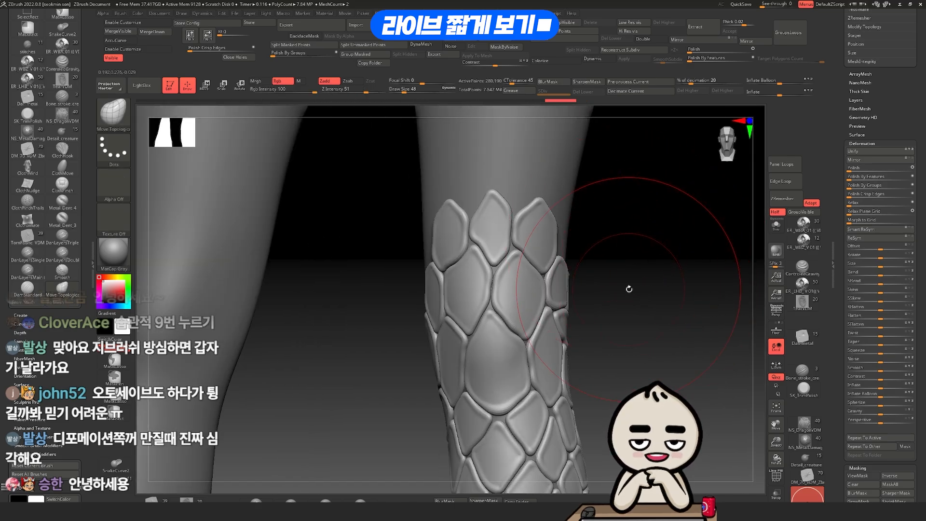
{"action": "key", "text": "b"}
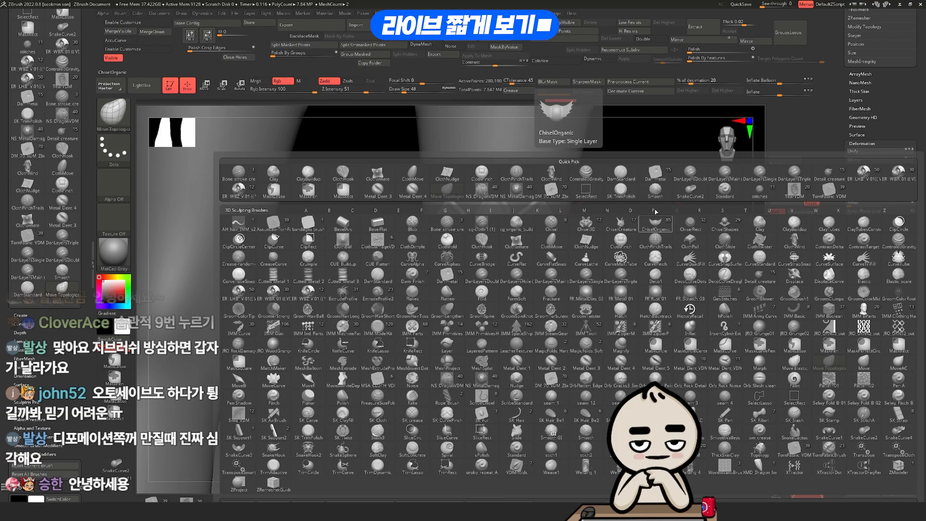
{"action": "key", "text": "m"}
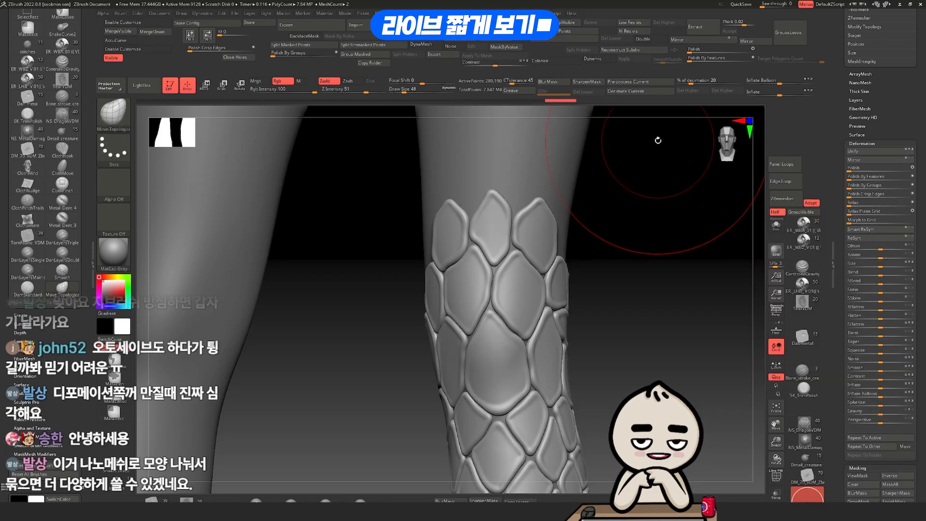
{"action": "left_click", "coordinate": [831, 354]}
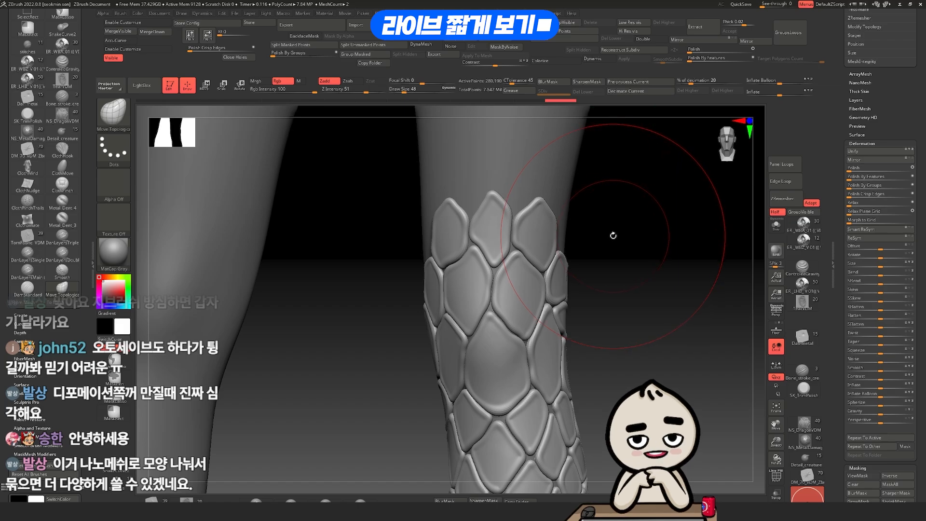
Reduce the brush to draw size 24 and nudge the side of the middle scale in the topmost row.
{"action": "right_click_drag", "start_coordinate": [569, 210], "coordinate": [570, 223], "text": "ctrl"}
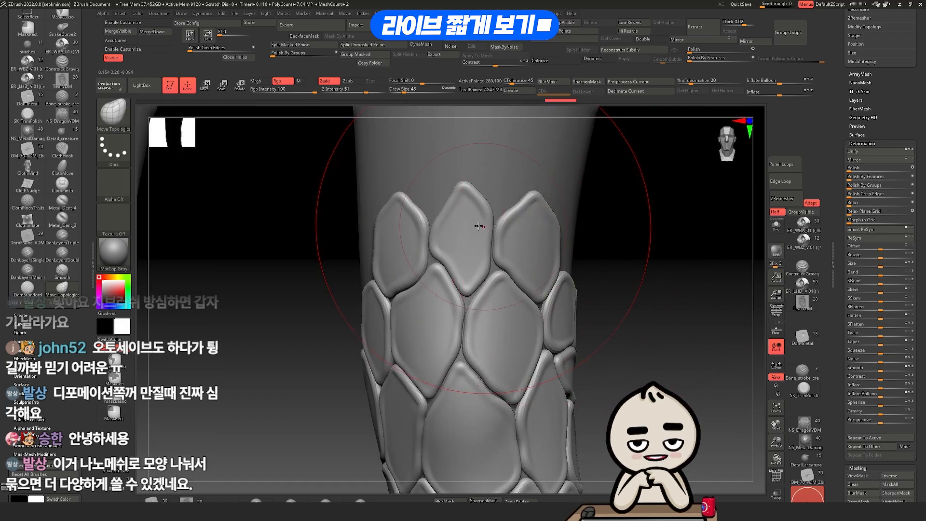
{"action": "key", "text": "["}
{"action": "mouse_move", "coordinate": [584, 228]}
{"action": "right_mouse_down"}
{"action": "mouse_move", "coordinate": [645, 228]}
{"action": "mouse_move", "coordinate": [758, 185]}
{"action": "right_mouse_up"}
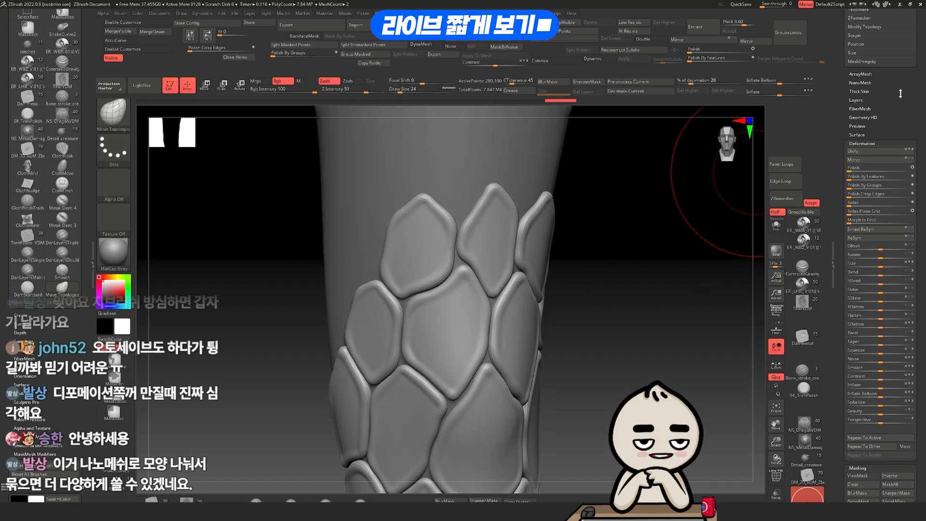
{"action": "left_click_drag", "start_coordinate": [899, 93], "coordinate": [889, 278]}
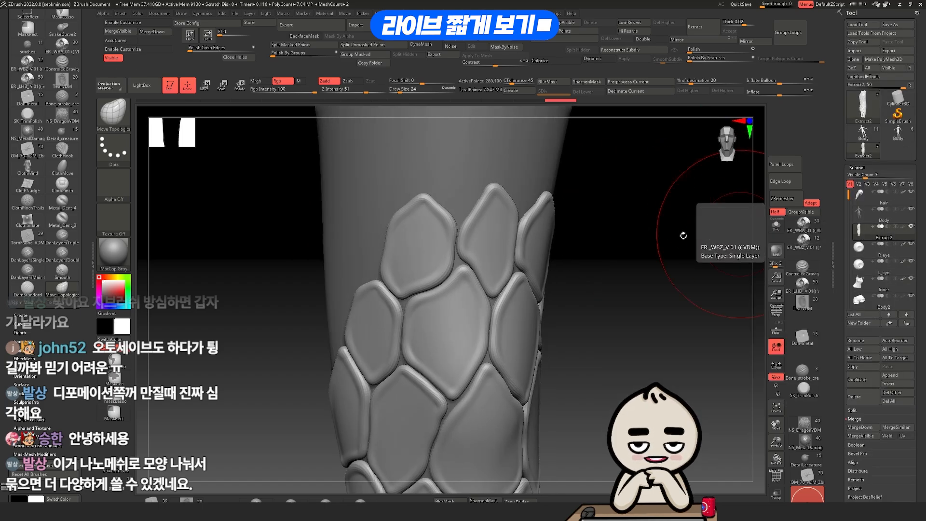
{"action": "right_click_drag", "start_coordinate": [682, 197], "coordinate": [485, 204]}
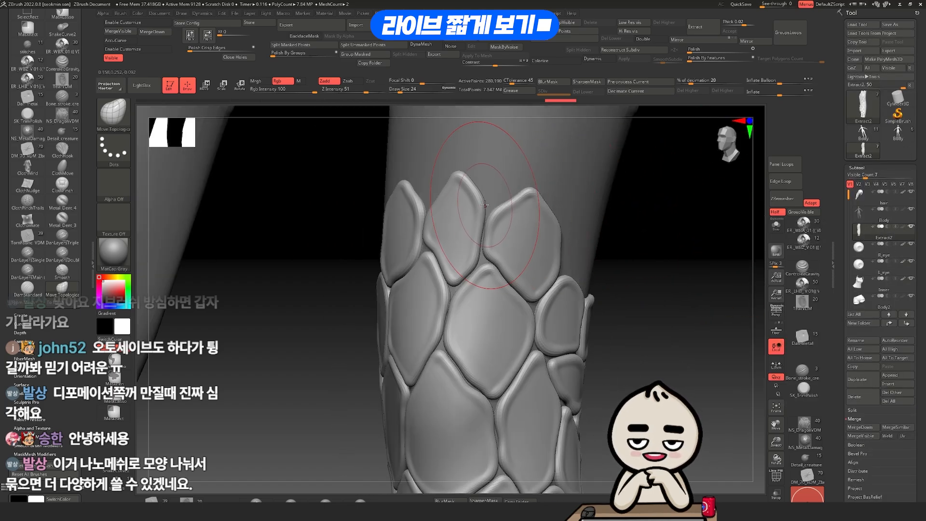
{"action": "left_click_drag", "start_coordinate": [479, 206], "coordinate": [502, 199]}
{"action": "right_click_drag", "start_coordinate": [670, 261], "coordinate": [639, 262]}
Try the standard Move brush on the topmost scales and undo the last stroke.
{"action": "key", "text": "b"}
{"action": "key", "text": "m"}
{"action": "key", "text": "v"}
{"action": "left_click_drag", "start_coordinate": [494, 220], "coordinate": [504, 218]}
{"action": "right_click_drag", "start_coordinate": [572, 253], "coordinate": [639, 262]}
{"action": "mouse_move", "coordinate": [502, 225]}
{"action": "left_mouse_down"}
{"action": "mouse_move", "coordinate": [523, 210]}
{"action": "mouse_move", "coordinate": [433, 203]}
{"action": "mouse_move", "coordinate": [570, 236]}
{"action": "mouse_move", "coordinate": [433, 215]}
{"action": "mouse_move", "coordinate": [575, 230]}
{"action": "left_mouse_up"}
{"action": "key", "text": "ctrl+z"}
Return to the Move Topological brush and reshape the middle scale of the topmost row.
{"action": "key", "text": "b"}
{"action": "key", "text": "m"}
{"action": "key", "text": "t"}
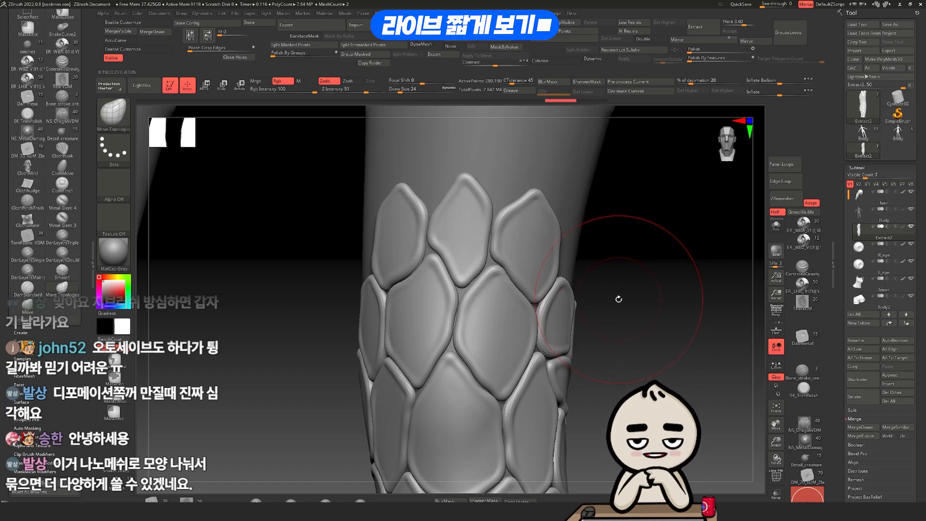
{"action": "mouse_move", "coordinate": [481, 213]}
{"action": "left_mouse_down"}
{"action": "mouse_move", "coordinate": [495, 209]}
{"action": "mouse_move", "coordinate": [462, 203]}
{"action": "mouse_move", "coordinate": [464, 195]}
{"action": "left_mouse_up"}
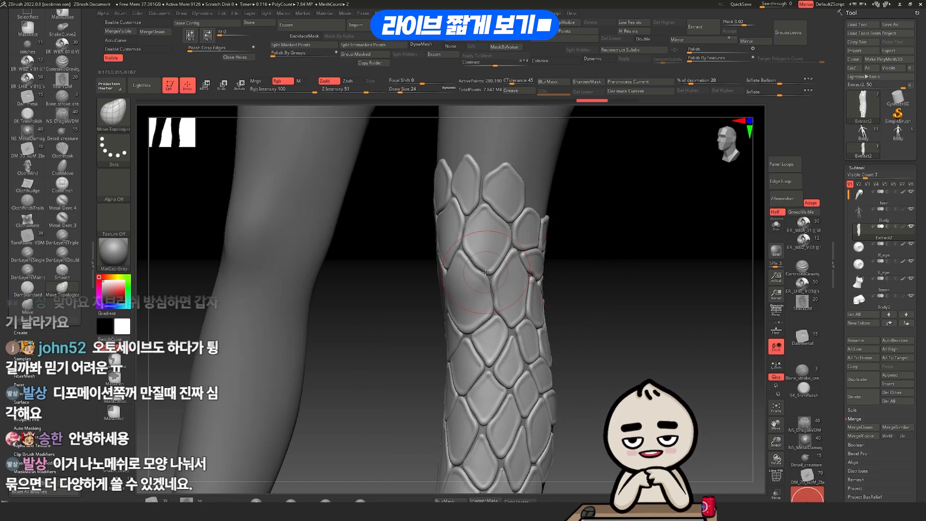
Enable AccuCurve for the Move Topological brush, test it by pulling a top scale's tip upward, and undo the stroke.
{"action": "mouse_move", "coordinate": [90, 230]}
{"action": "left_mouse_down"}
{"action": "mouse_move", "coordinate": [97, 211]}
{"action": "mouse_move", "coordinate": [23, 170]}
{"action": "left_mouse_up"}
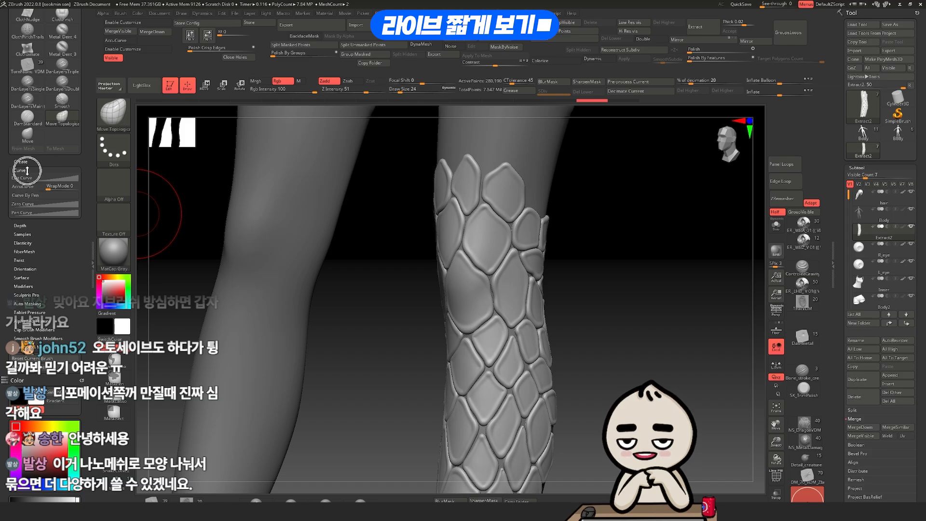
{"action": "key", "text": "ctrl"}
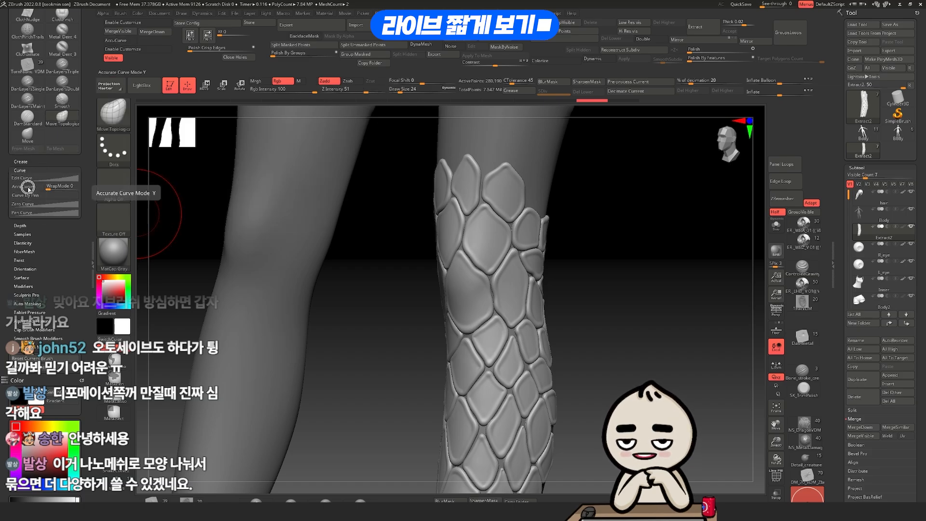
{"action": "left_click", "coordinate": [23, 188]}
{"action": "mouse_move", "coordinate": [642, 212]}
{"action": "left_mouse_down", "text": "alt"}
{"action": "mouse_move", "coordinate": [708, 248]}
{"action": "mouse_move", "coordinate": [641, 301]}
{"action": "mouse_move", "coordinate": [608, 298]}
{"action": "left_mouse_up", "text": "alt"}
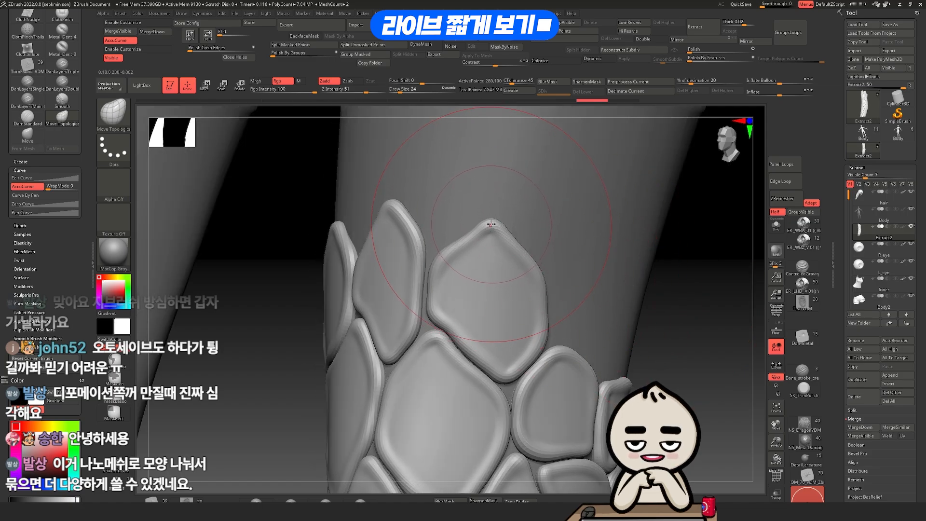
{"action": "left_click_drag", "start_coordinate": [493, 215], "coordinate": [482, 124]}
{"action": "key", "text": "ctrl+z"}
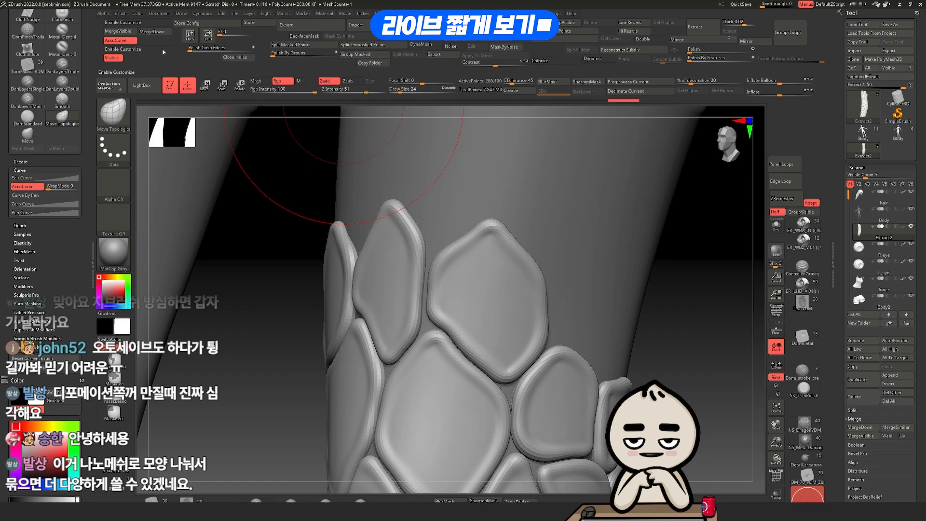
Pull the same scale tip with AccuCurve disabled for comparison, undo the stroke, and re-enable AccuCurve.
{"action": "left_click", "coordinate": [118, 41]}
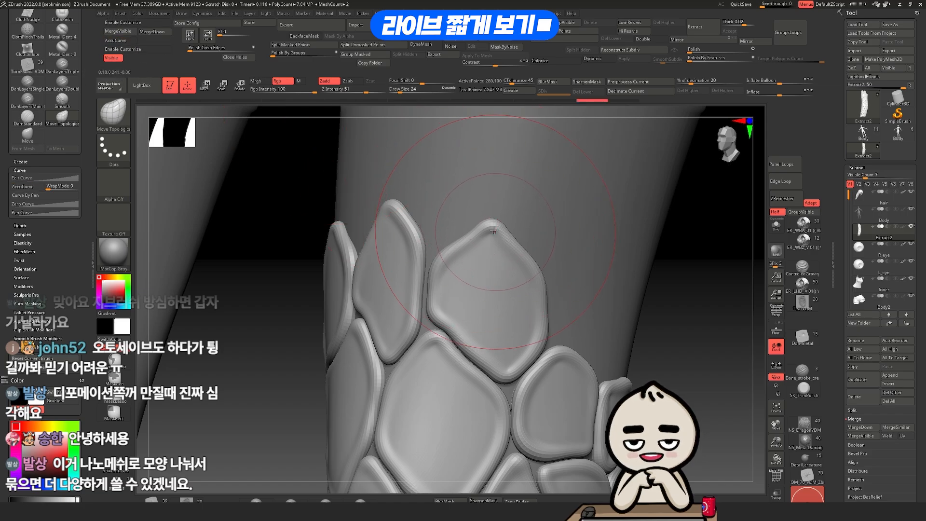
{"action": "left_click_drag", "start_coordinate": [494, 231], "coordinate": [493, 112]}
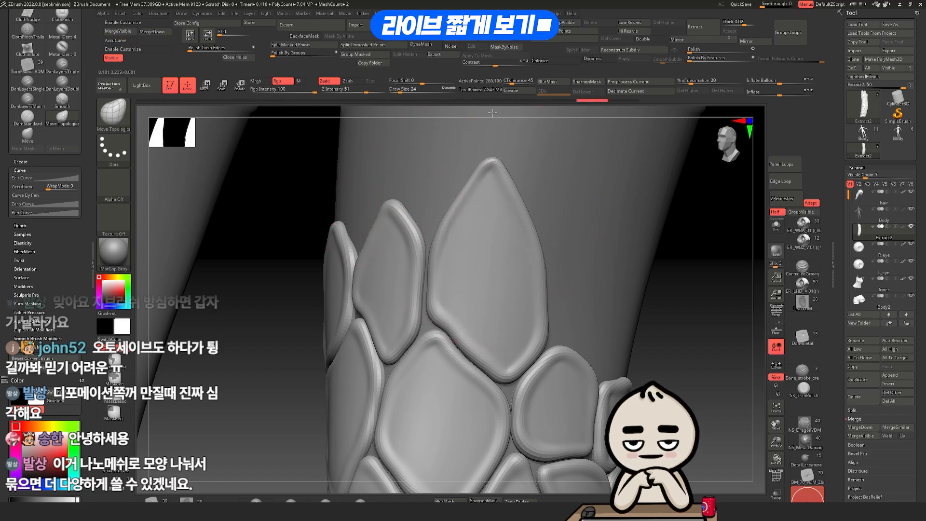
{"action": "key", "text": "ctrl+z"}
{"action": "left_click", "coordinate": [115, 41]}
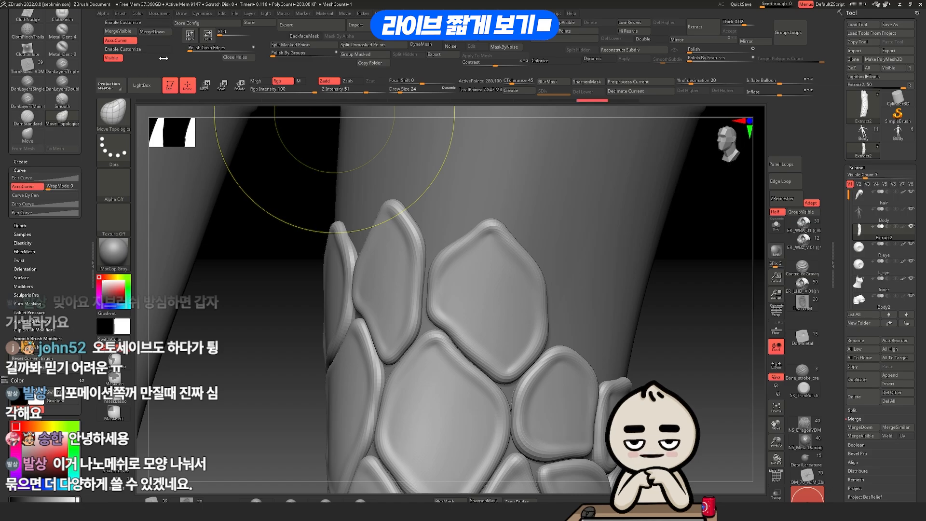
Pull the tips of the topmost scales into sharper points, using a smaller brush for the fine adjustments.
{"action": "left_click_drag", "start_coordinate": [493, 232], "coordinate": [486, 190]}
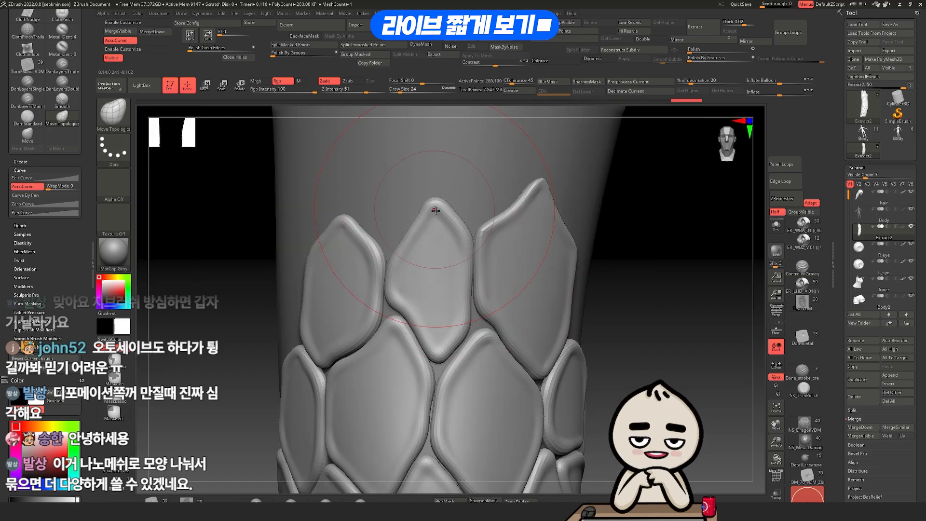
{"action": "key", "text": "["}
{"action": "key", "text": "["}
{"action": "mouse_move", "coordinate": [433, 213]}
{"action": "left_mouse_down"}
{"action": "mouse_move", "coordinate": [436, 178]}
{"action": "mouse_move", "coordinate": [434, 209]}
{"action": "mouse_move", "coordinate": [434, 191]}
{"action": "left_mouse_up"}
{"action": "key", "text": "]"}
{"action": "mouse_move", "coordinate": [399, 256]}
{"action": "left_mouse_down"}
{"action": "mouse_move", "coordinate": [391, 262]}
{"action": "mouse_move", "coordinate": [414, 226]}
{"action": "left_mouse_up"}
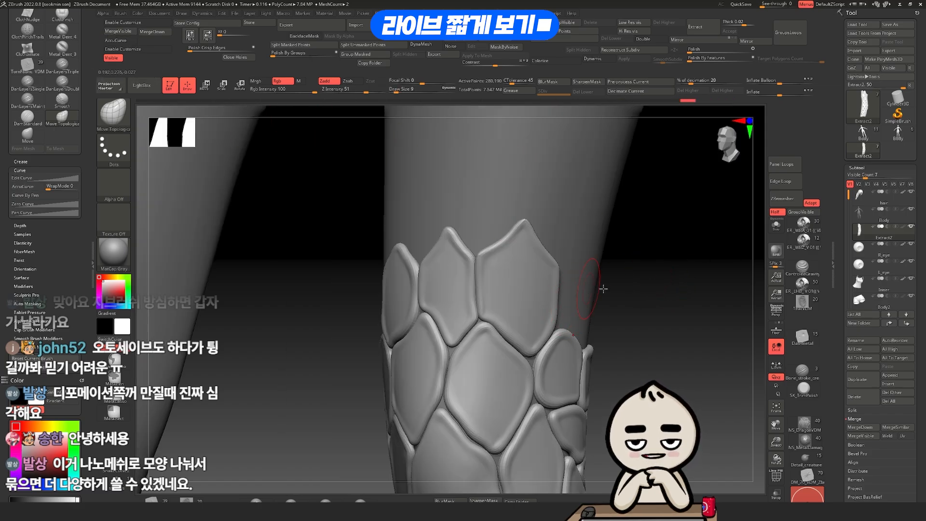
Try pulling a sharp spike out of the side corner of the large top scale and undo it.
{"action": "left_click_drag", "start_coordinate": [604, 288], "coordinate": [570, 278]}
{"action": "left_click_drag", "start_coordinate": [588, 247], "coordinate": [590, 246]}
{"action": "key", "text": "a"}
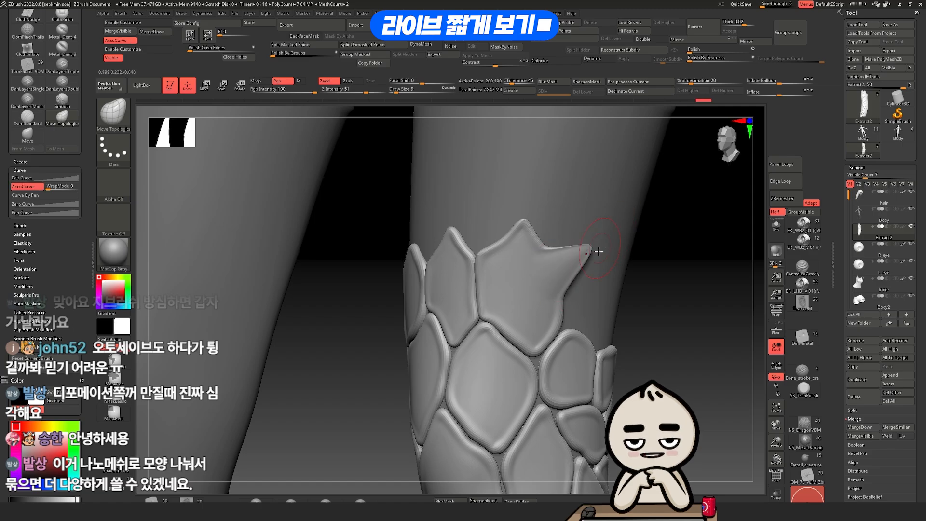
{"action": "key", "text": "ctrl+z"}
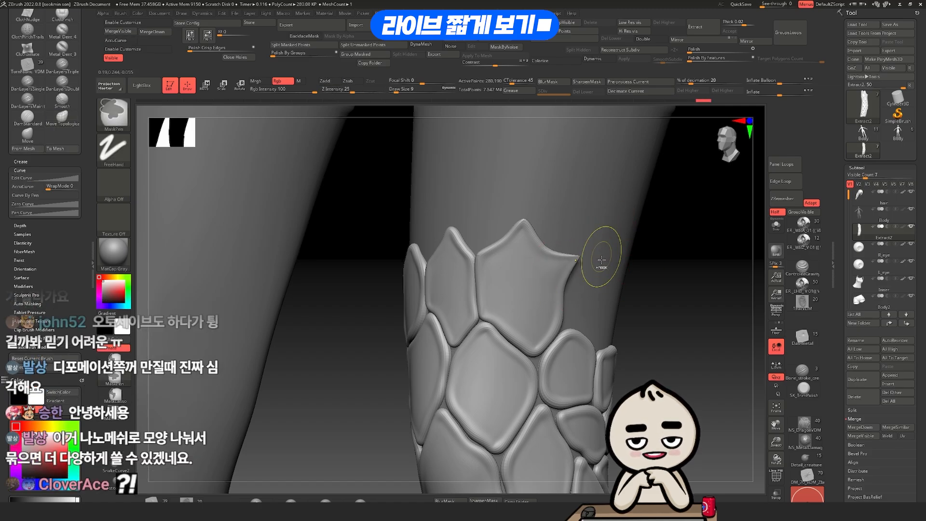
{"action": "mouse_move", "coordinate": [611, 256]}
{"action": "left_mouse_down"}
{"action": "mouse_move", "coordinate": [642, 250]}
{"action": "mouse_move", "coordinate": [564, 273]}
{"action": "left_mouse_up"}
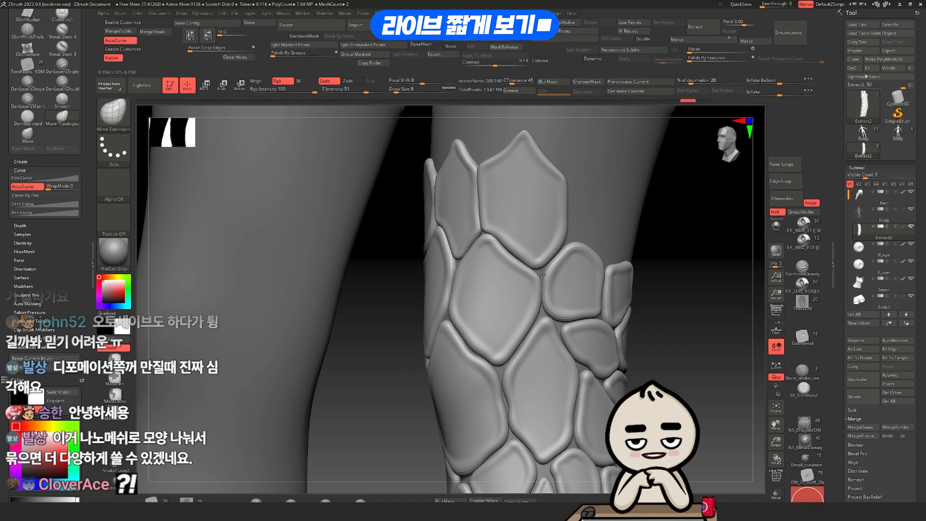
Reshape the edges and corners of the scales around the knee with the Move Topological brush.
{"action": "left_click_drag", "start_coordinate": [636, 257], "coordinate": [489, 218]}
{"action": "left_click_drag", "start_coordinate": [585, 210], "coordinate": [427, 211]}
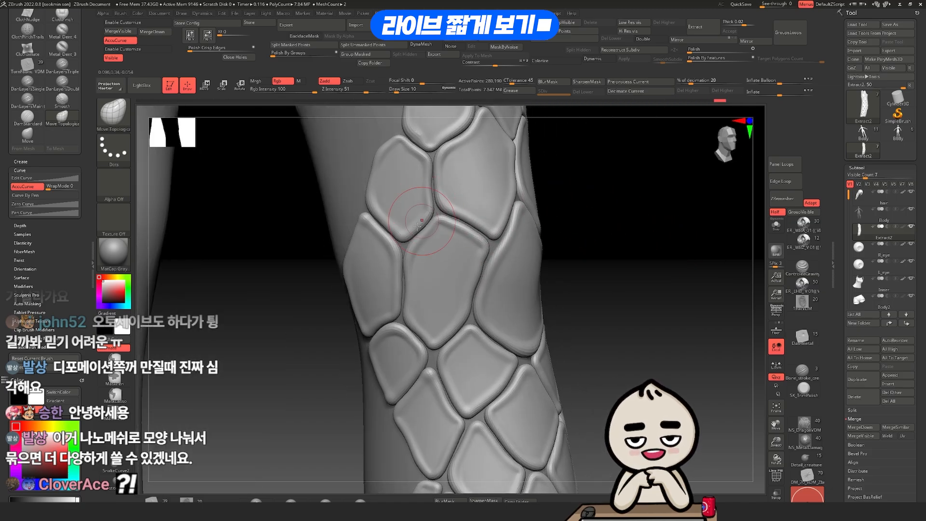
{"action": "left_click_drag", "start_coordinate": [374, 155], "coordinate": [548, 281]}
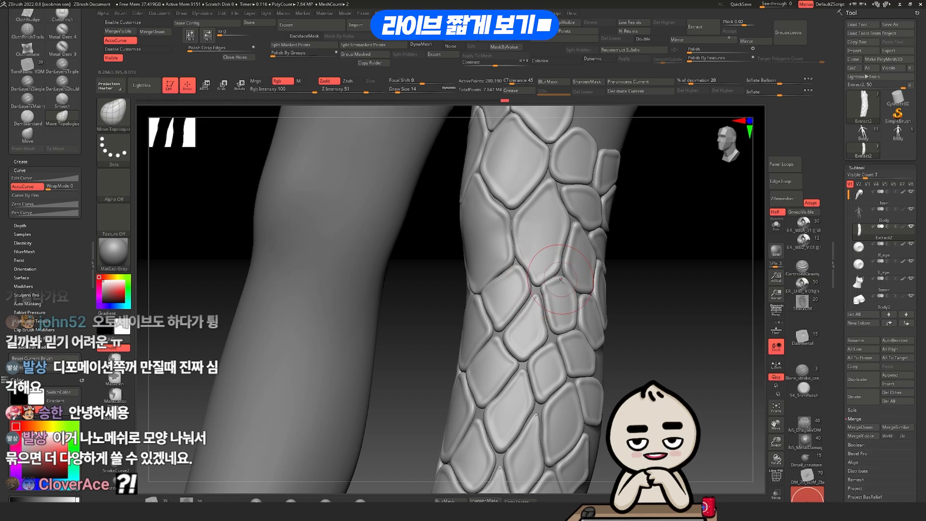
{"action": "mouse_move", "coordinate": [641, 208]}
{"action": "left_mouse_down"}
{"action": "mouse_move", "coordinate": [529, 276]}
{"action": "mouse_move", "coordinate": [493, 257]}
{"action": "left_mouse_up"}
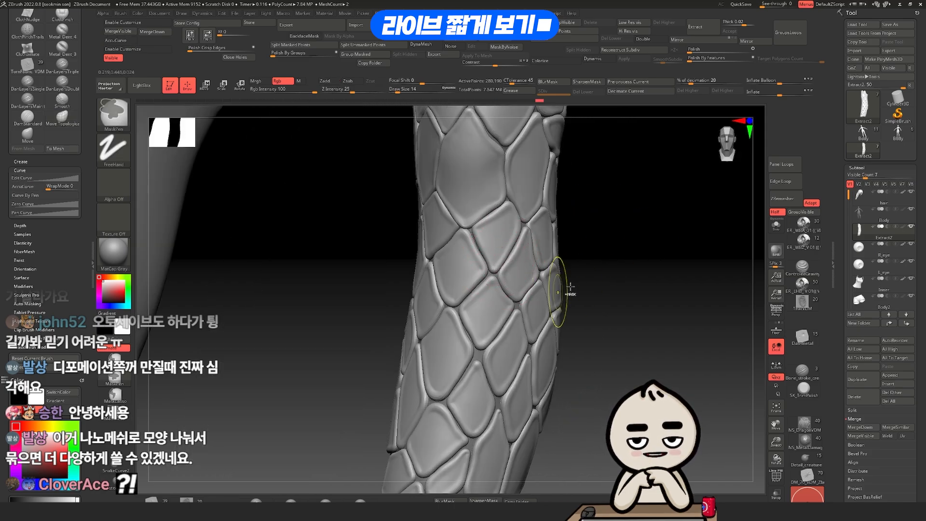
Adjust the outlines of the shin and calf scales with the Move Topological brush at draw size 14.
{"action": "mouse_move", "coordinate": [567, 289]}
{"action": "left_mouse_down"}
{"action": "mouse_move", "coordinate": [598, 244]}
{"action": "mouse_move", "coordinate": [619, 246]}
{"action": "left_mouse_up"}
{"action": "left_click_drag", "start_coordinate": [431, 258], "coordinate": [422, 256]}
{"action": "mouse_move", "coordinate": [526, 309]}
{"action": "right_mouse_down", "text": "ctrl"}
{"action": "mouse_move", "coordinate": [498, 230]}
{"action": "mouse_move", "coordinate": [516, 349]}
{"action": "right_mouse_up", "text": "ctrl"}
{"action": "mouse_move", "coordinate": [516, 349]}
{"action": "left_mouse_down"}
{"action": "mouse_move", "coordinate": [540, 244]}
{"action": "mouse_move", "coordinate": [561, 251]}
{"action": "left_mouse_up"}
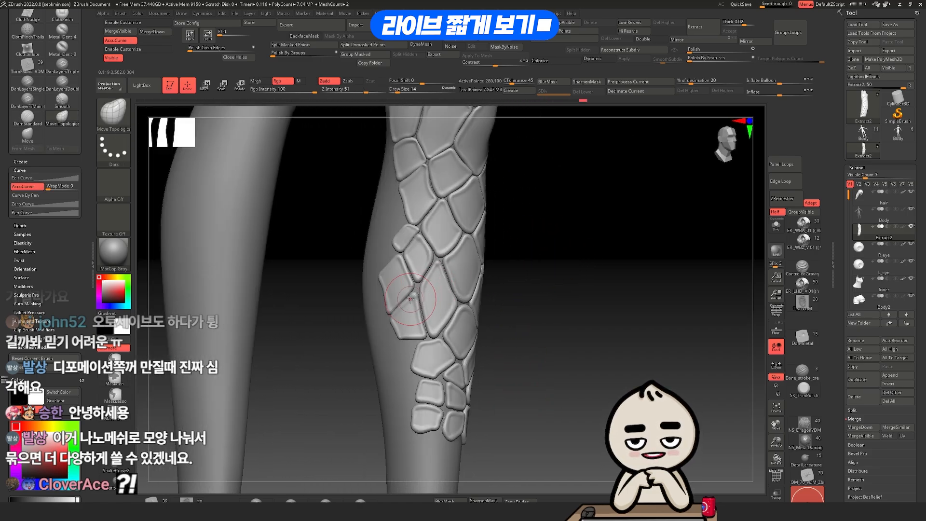
{"action": "left_click_drag", "start_coordinate": [389, 308], "coordinate": [506, 281]}
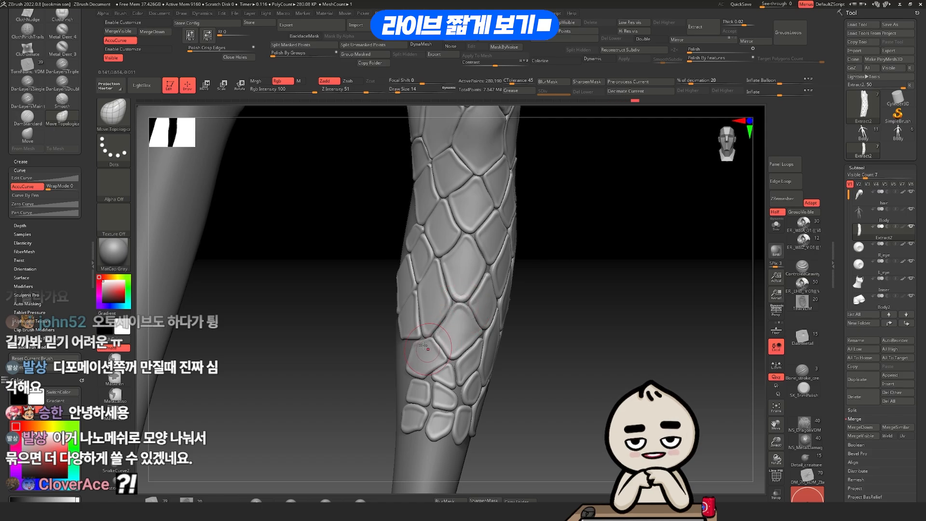
{"action": "mouse_move", "coordinate": [428, 292]}
{"action": "left_mouse_down"}
{"action": "mouse_move", "coordinate": [439, 308]}
{"action": "mouse_move", "coordinate": [476, 313]}
{"action": "left_mouse_up"}
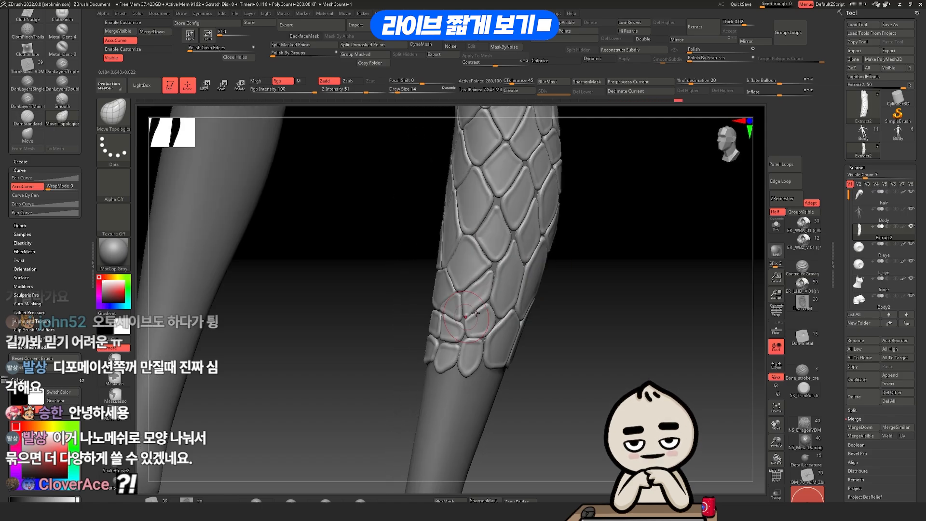
{"action": "left_click_drag", "start_coordinate": [508, 261], "coordinate": [497, 271]}
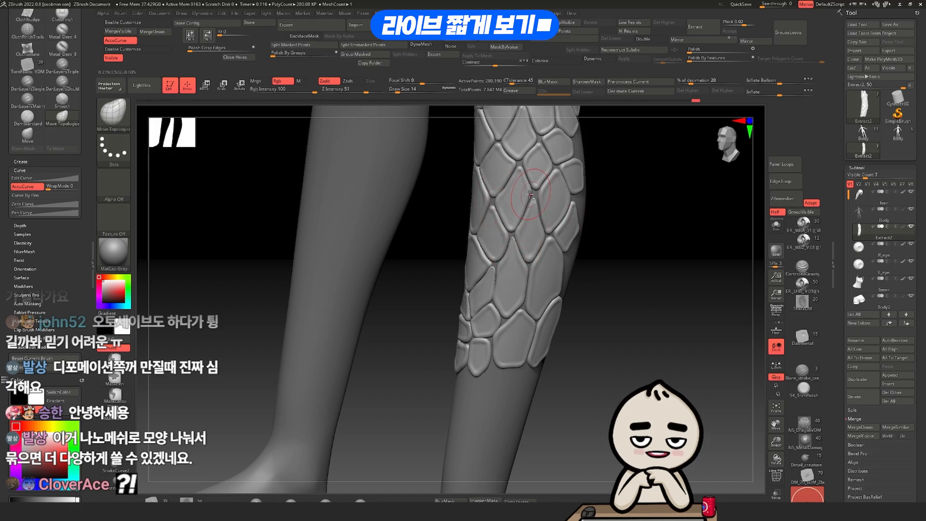
Nudge the outlines of the scales along the side of the calf and lower shin with the Move Topological brush.
{"action": "left_click_drag", "start_coordinate": [547, 196], "coordinate": [563, 171]}
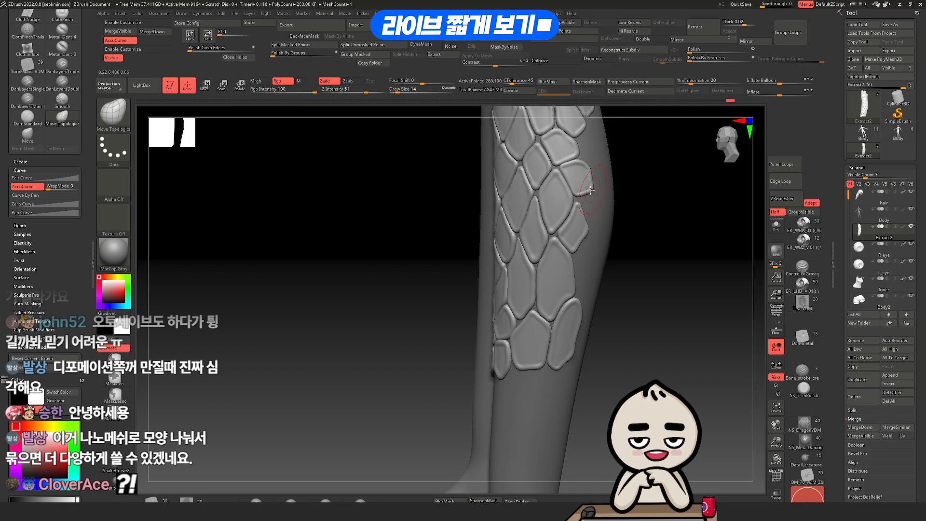
{"action": "left_click_drag", "start_coordinate": [556, 231], "coordinate": [569, 211]}
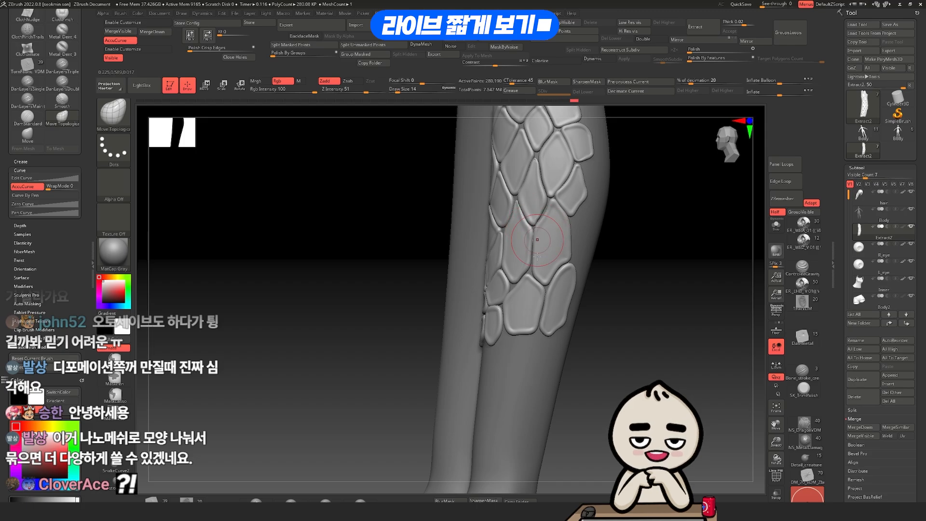
{"action": "mouse_move", "coordinate": [532, 280]}
{"action": "left_mouse_down"}
{"action": "mouse_move", "coordinate": [634, 269]}
{"action": "mouse_move", "coordinate": [526, 278]}
{"action": "left_mouse_up"}
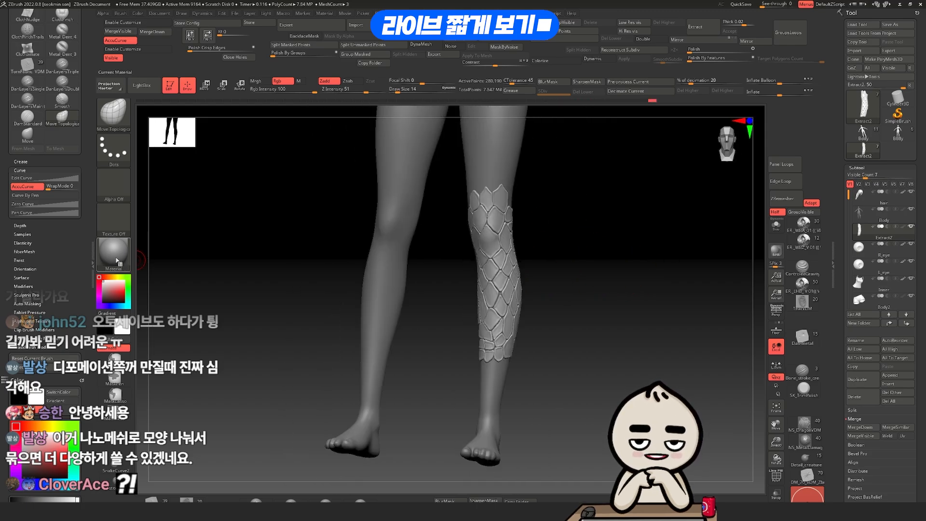
Fill the leg scale subtool with pink, RGB 255, 0, 128.
{"action": "scroll", "coordinate": [86, 251], "scroll_direction": "down", "scroll_amount": 5}
{"action": "left_click", "coordinate": [45, 239]}
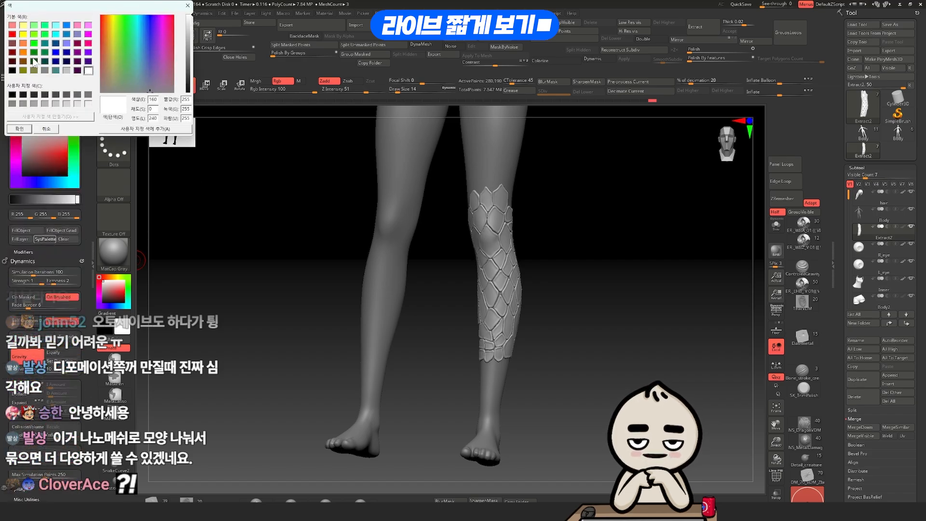
{"action": "left_click", "coordinate": [88, 43]}
{"action": "left_click", "coordinate": [22, 129]}
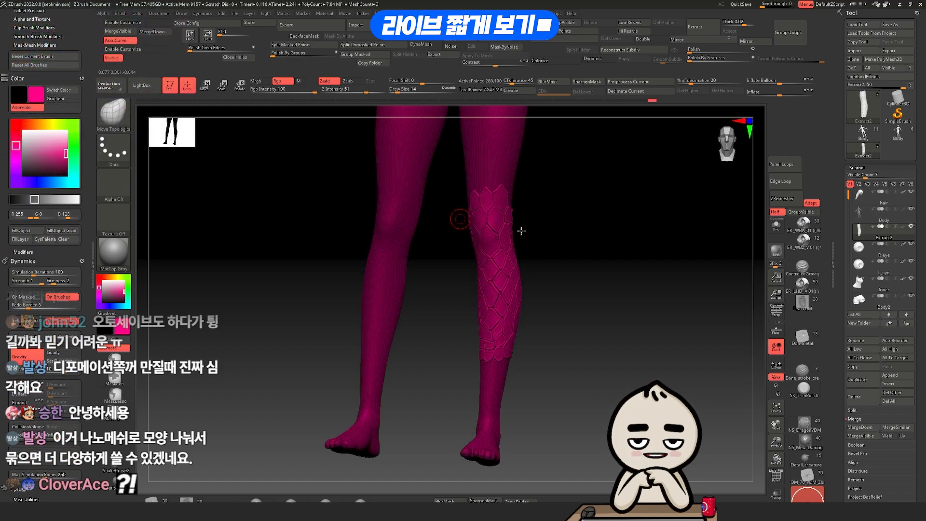
Select the Body subtool and fill it with orange, RGB 255, 128, 64.
{"action": "left_click", "coordinate": [502, 165], "text": "alt"}
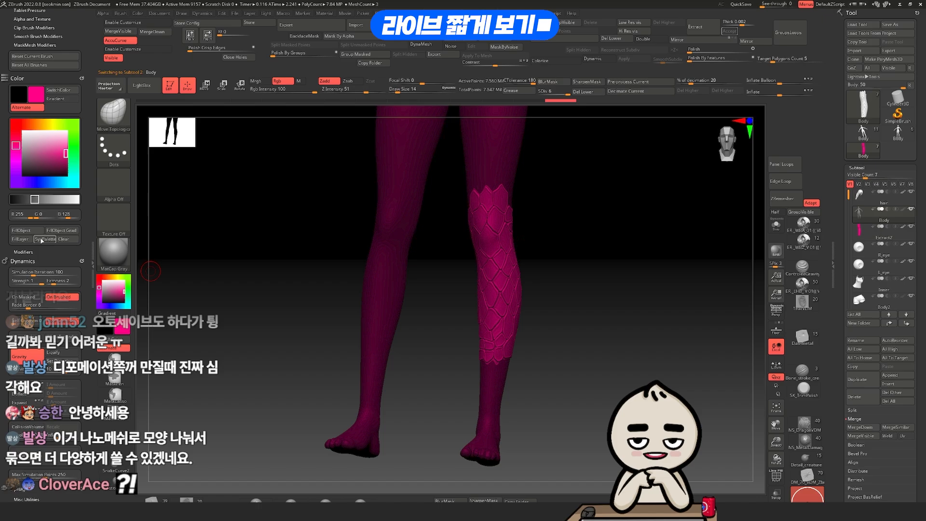
{"action": "left_click", "coordinate": [43, 239]}
{"action": "left_click", "coordinate": [22, 44]}
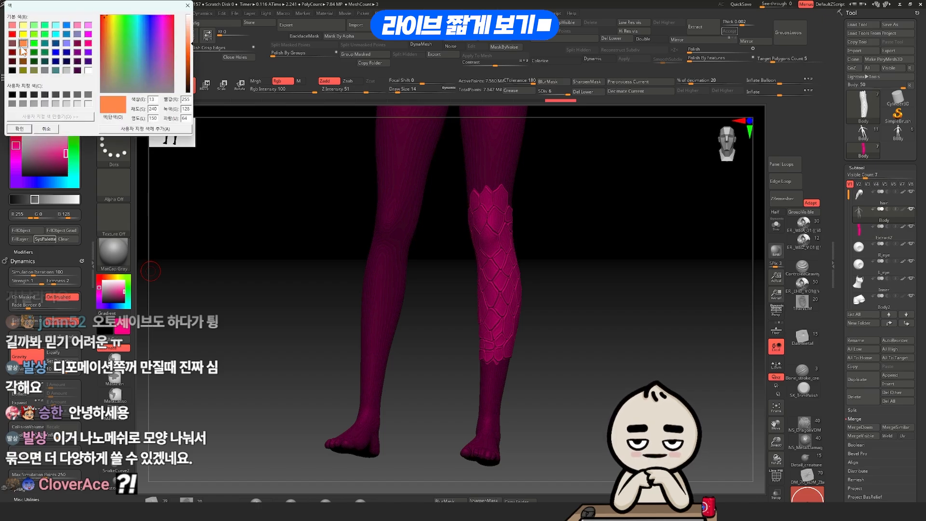
{"action": "left_click", "coordinate": [24, 129]}
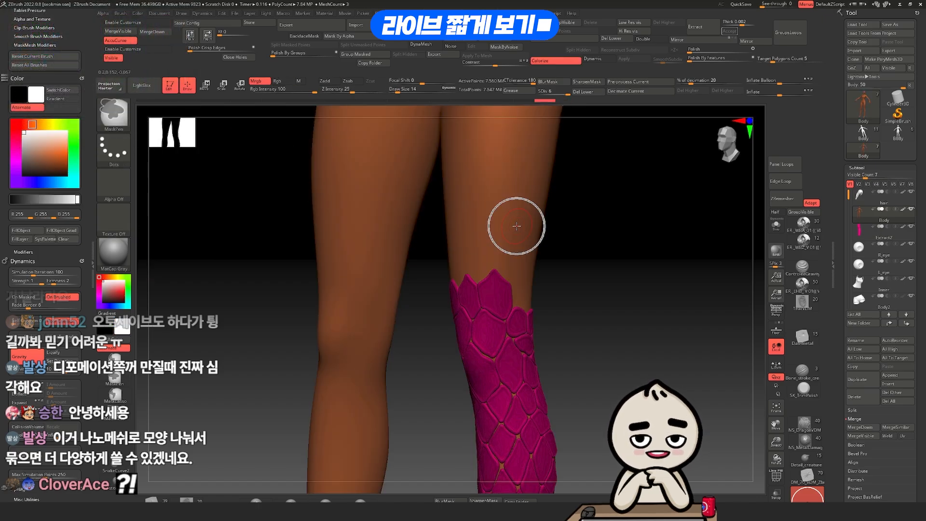
Try to merge the Body subtool with the leg scales and dismiss the error dialog.
{"action": "left_click_drag", "start_coordinate": [605, 236], "coordinate": [665, 239]}
{"action": "left_click_drag", "start_coordinate": [685, 304], "coordinate": [633, 166]}
{"action": "left_click_drag", "start_coordinate": [656, 263], "coordinate": [586, 251]}
{"action": "left_click_drag", "start_coordinate": [586, 251], "coordinate": [511, 251]}
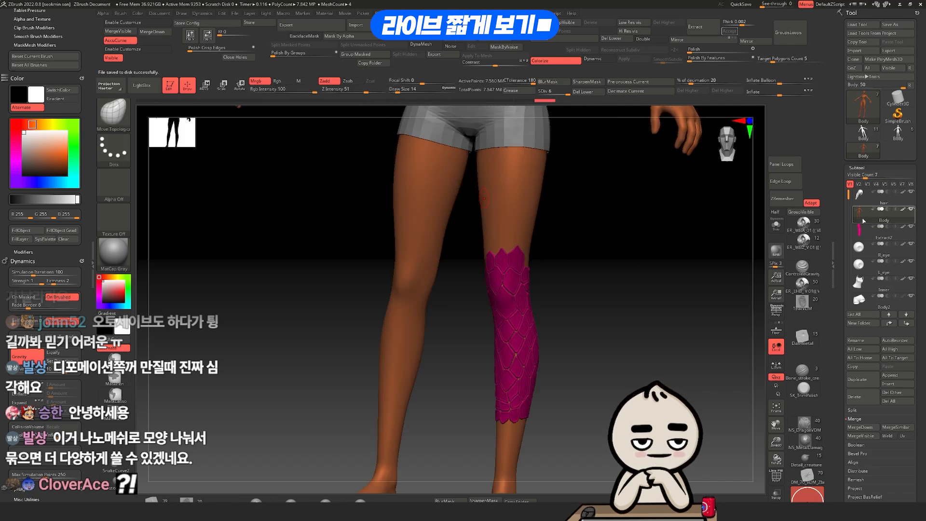
{"action": "key", "text": "ctrl+e"}
{"action": "left_click", "coordinate": [879, 233]}
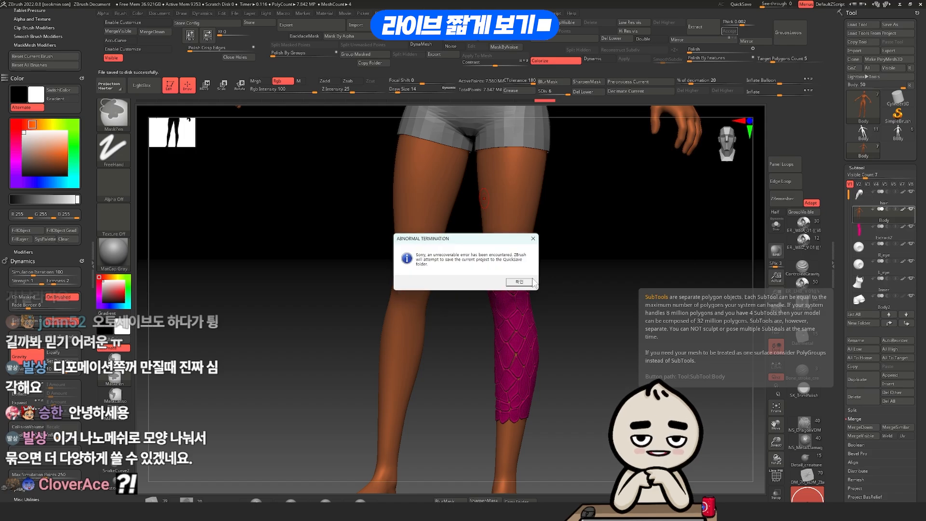
{"action": "left_click", "coordinate": [529, 281]}
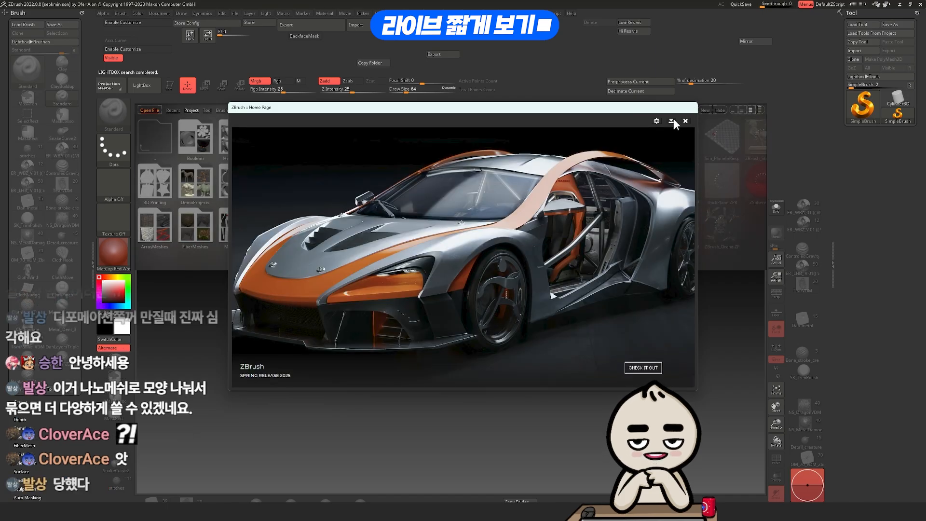
Dismiss the home page and LightBox and reopen the saved character project.
{"action": "left_click", "coordinate": [685, 122]}
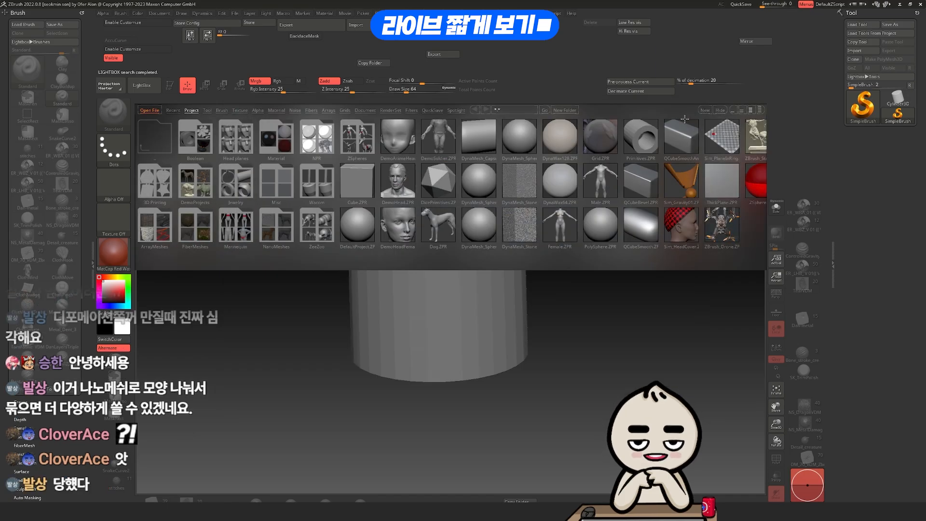
{"action": "left_click", "coordinate": [146, 89]}
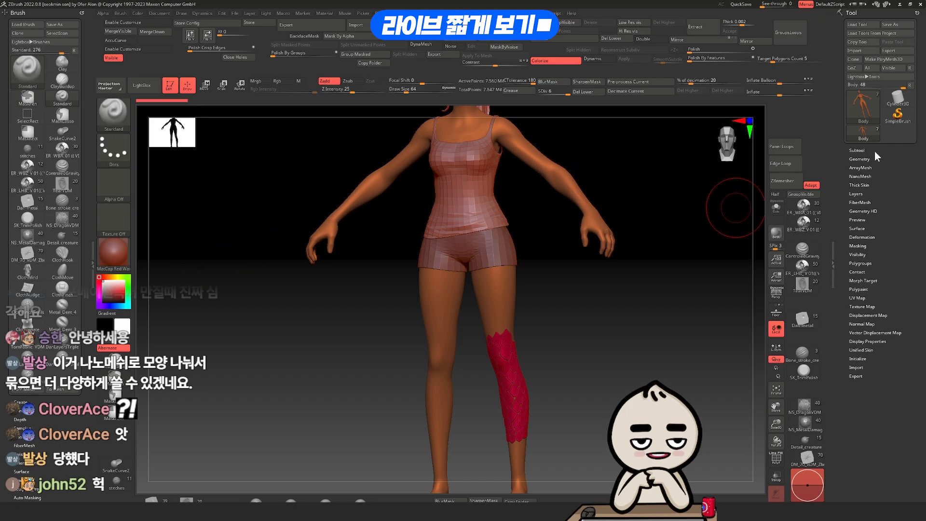
Merge the leg scale subtool and the Body subtool into one.
{"action": "left_click", "coordinate": [866, 150]}
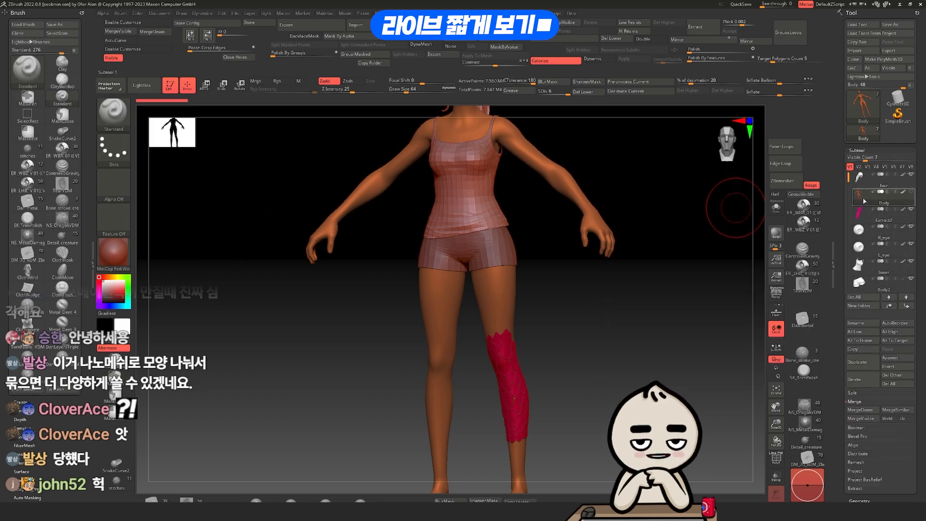
{"action": "left_click", "coordinate": [869, 212]}
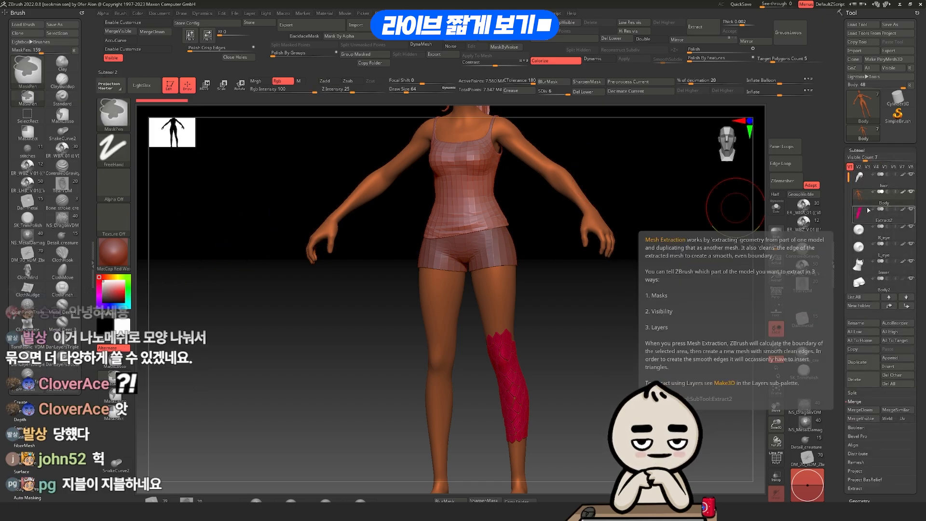
{"action": "key", "text": "ctrl+e"}
{"action": "key", "text": "Return"}
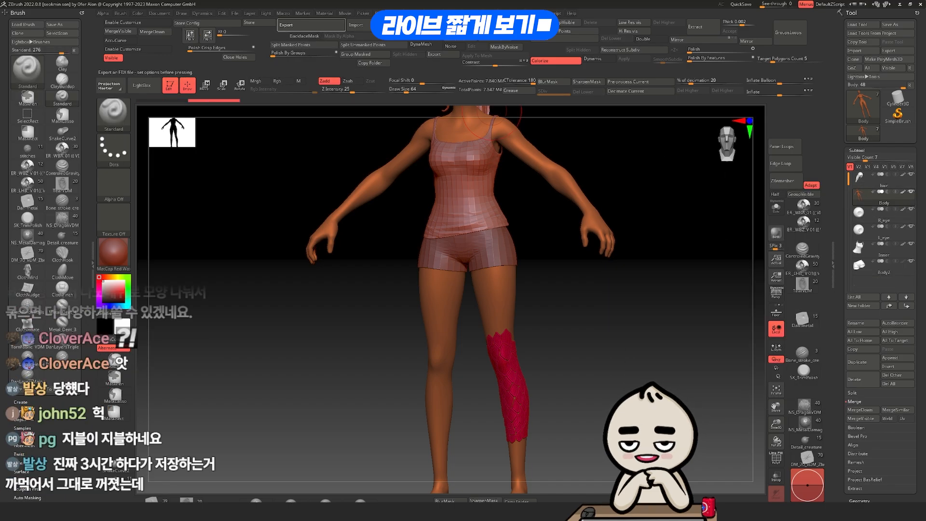
Export the merged body as an FBX file named body_high.fbx in the bake folder.
{"action": "left_click", "coordinate": [311, 25]}
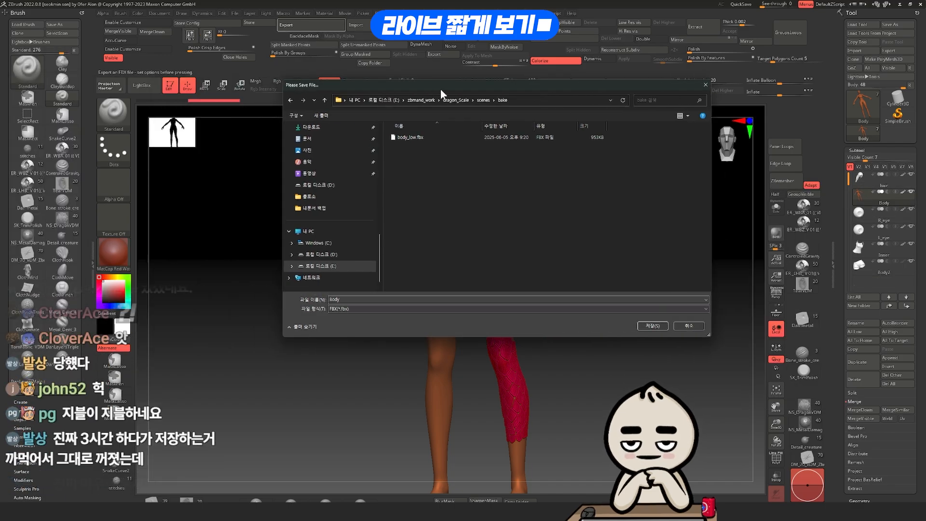
{"action": "left_click", "coordinate": [367, 307]}
{"action": "left_click", "coordinate": [410, 145]}
{"action": "left_click", "coordinate": [372, 309]}
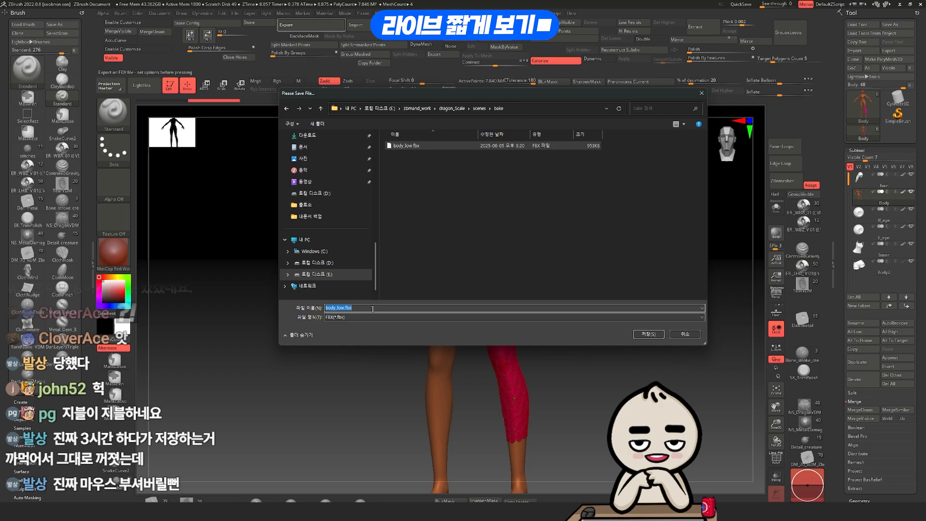
{"action": "key", "text": "BackSpace"}
{"action": "key", "text": "BackSpace"}
{"action": "key", "text": "BackSpace"}
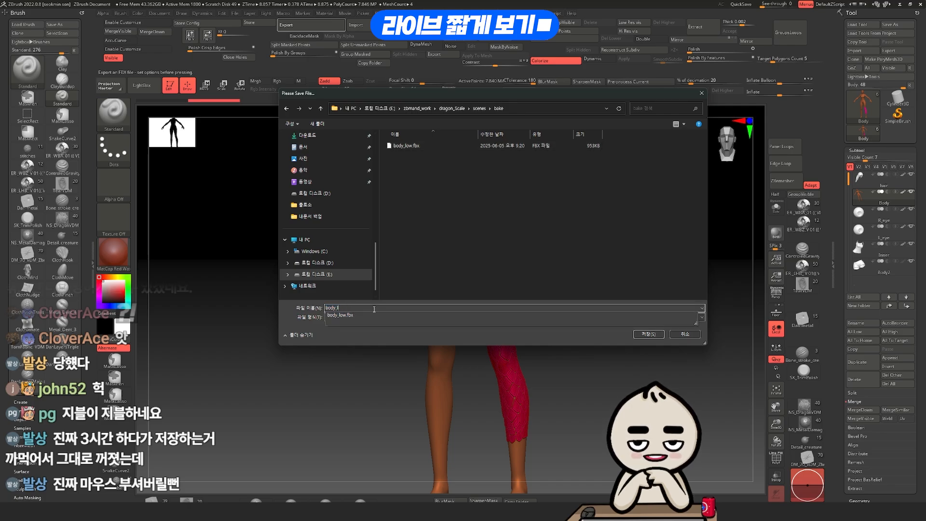
{"action": "key", "text": "Return"}
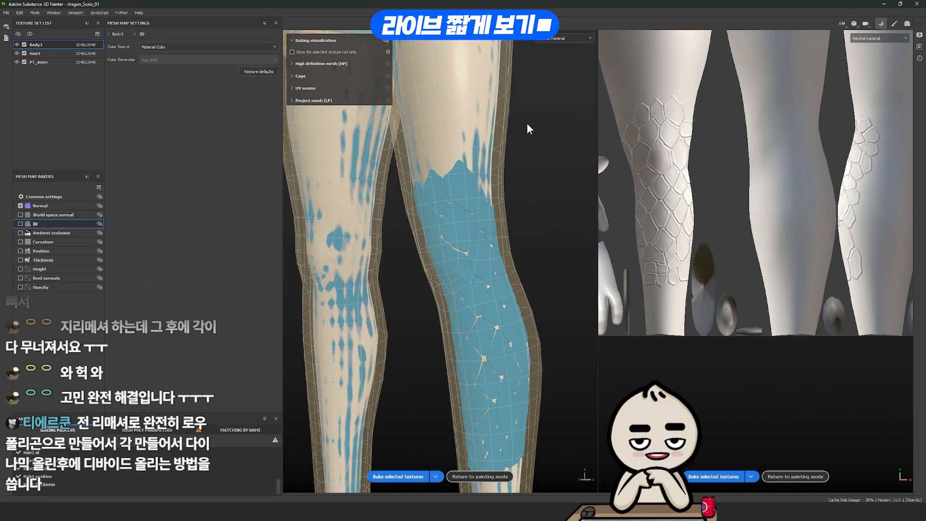
Switch to Substance 3D Painter and set the ID baker's color source to Vertex Color.
{"action": "scroll", "coordinate": [527, 123], "scroll_direction": "up", "scroll_amount": 3}
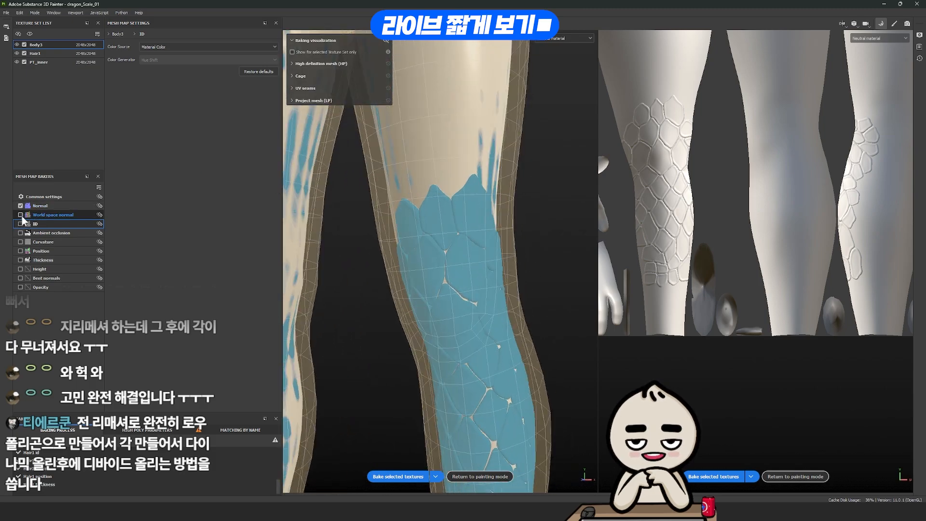
{"action": "left_click", "coordinate": [169, 47]}
{"action": "left_click", "coordinate": [159, 55]}
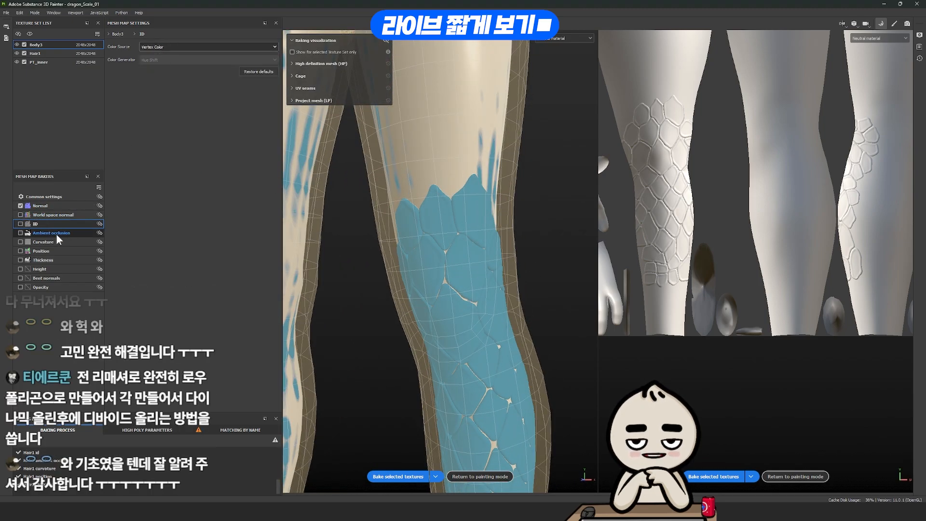
Enable the world space normal, ID and ambient occlusion maps for baking.
{"action": "left_click", "coordinate": [56, 234]}
{"action": "left_click", "coordinate": [20, 215]}
{"action": "left_click", "coordinate": [20, 224]}
{"action": "left_click", "coordinate": [20, 232]}
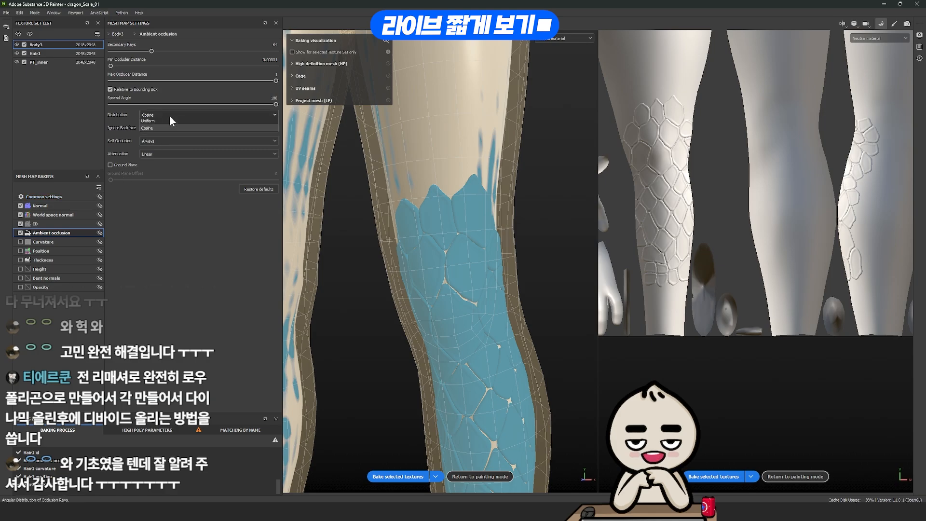
Enable the curvature, position and thickness maps, with curvature self intersection set to Only Same Mesh Name.
{"action": "left_click", "coordinate": [20, 242]}
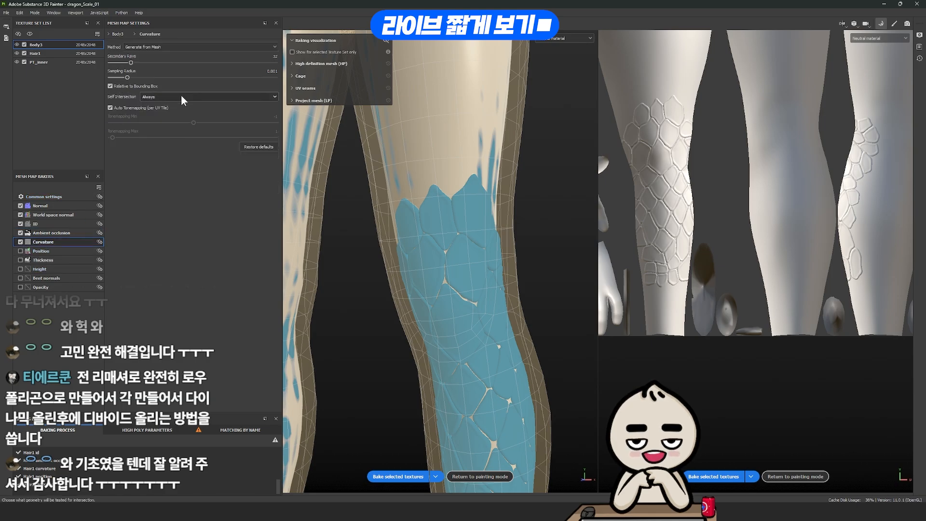
{"action": "left_click", "coordinate": [181, 95]}
{"action": "left_click", "coordinate": [176, 114]}
{"action": "left_click", "coordinate": [21, 251]}
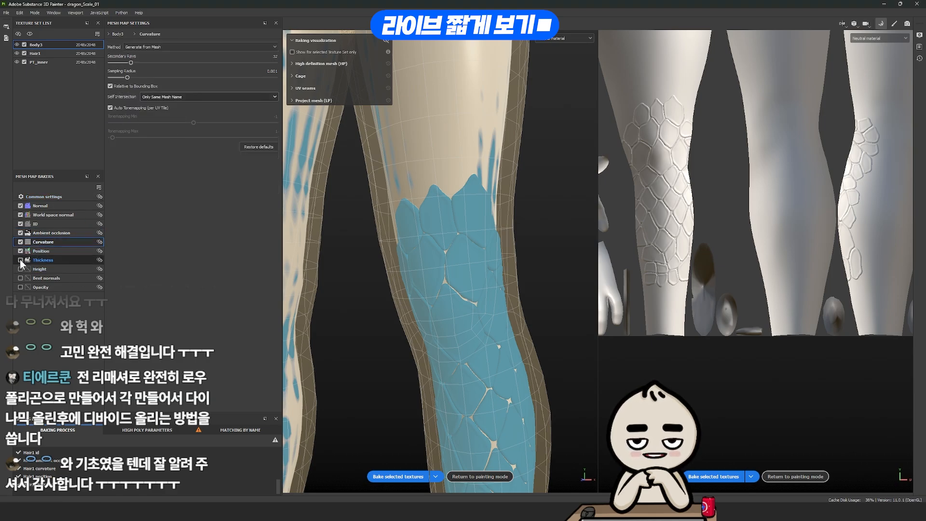
{"action": "left_click", "coordinate": [20, 259]}
Set the bake output size to 4096 in the common settings and return to painting mode.
{"action": "left_click", "coordinate": [43, 197]}
{"action": "left_click", "coordinate": [166, 59]}
{"action": "left_click", "coordinate": [138, 119]}
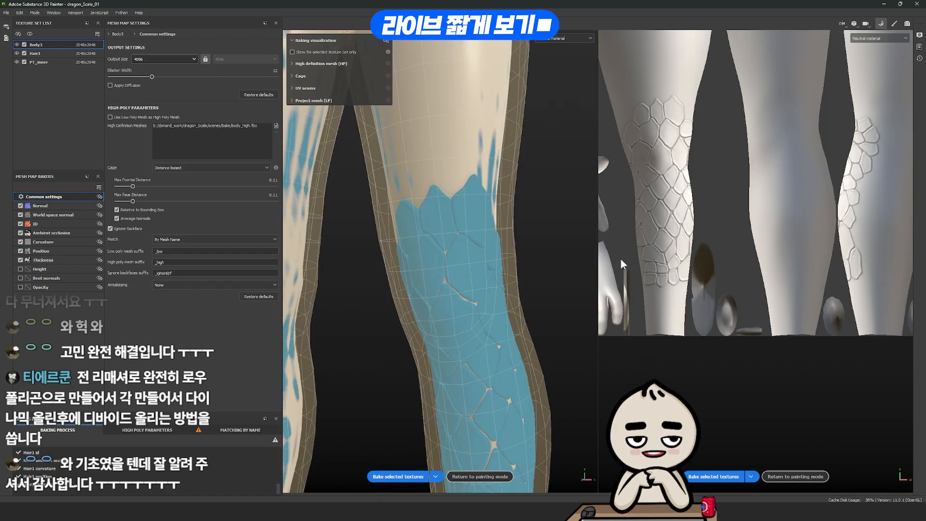
{"action": "left_click", "coordinate": [894, 23]}
{"action": "left_click_drag", "start_coordinate": [564, 216], "coordinate": [561, 261], "text": "alt"}
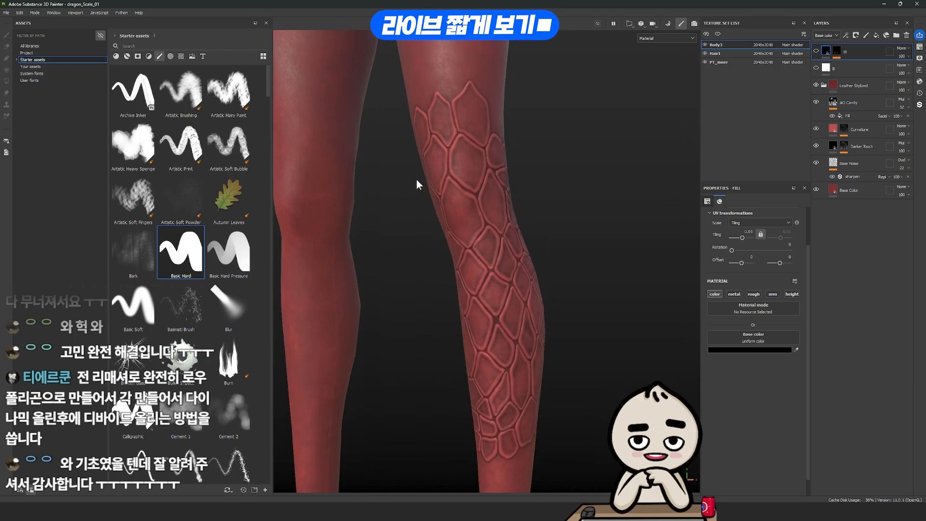
Search the smart materials for skin and apply Skin Face only to the body's orange ID color region.
{"action": "left_click", "coordinate": [126, 56]}
{"action": "left_click_drag", "start_coordinate": [244, 77], "coordinate": [423, 72]}
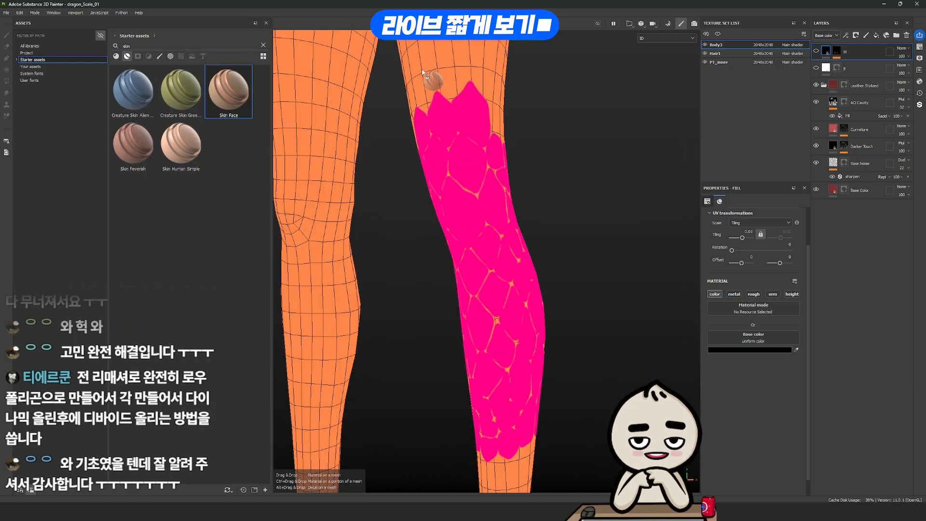
{"action": "left_click_drag", "start_coordinate": [433, 68], "coordinate": [436, 67], "text": "ctrl"}
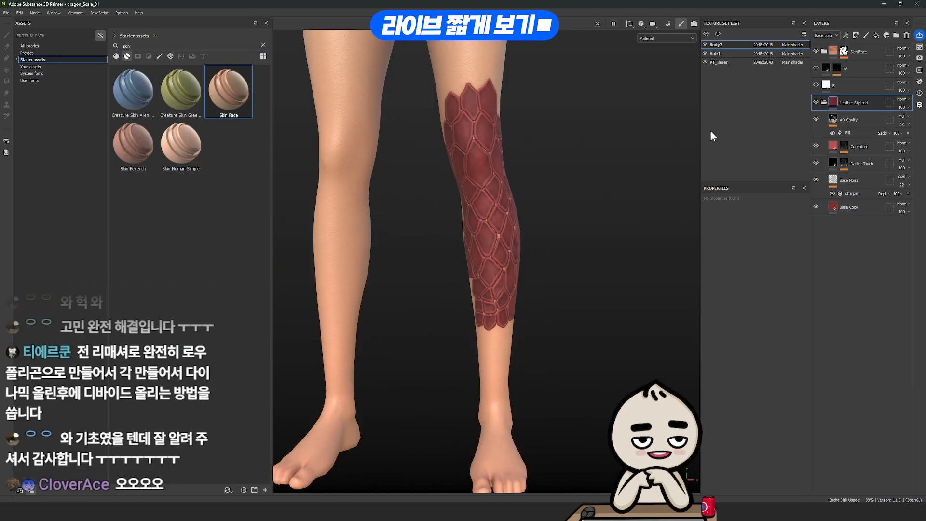
Examine the scales' material up close, toggling the visibility of the Leather Stylized group to compare.
{"action": "right_click_drag", "start_coordinate": [711, 136], "coordinate": [767, 277], "text": "alt"}
{"action": "left_click_drag", "start_coordinate": [569, 212], "coordinate": [608, 193], "text": "alt"}
{"action": "left_click", "coordinate": [816, 103]}
{"action": "left_click", "coordinate": [816, 103]}
{"action": "left_click_drag", "start_coordinate": [611, 157], "coordinate": [584, 159], "text": "alt"}
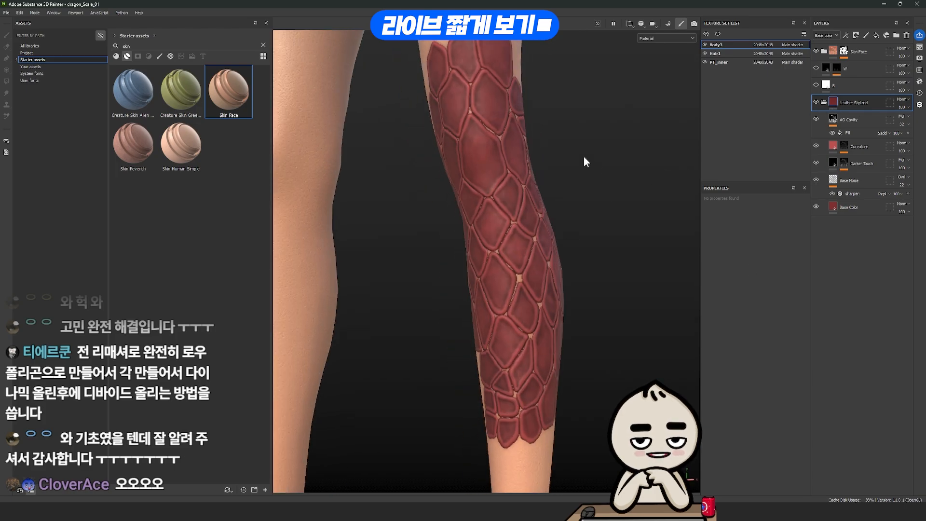
{"action": "right_click_drag", "start_coordinate": [584, 160], "coordinate": [525, 209], "text": "alt"}
Lower the roughness of the Base Color layer in the Leather Stylized group.
{"action": "left_click", "coordinate": [850, 207]}
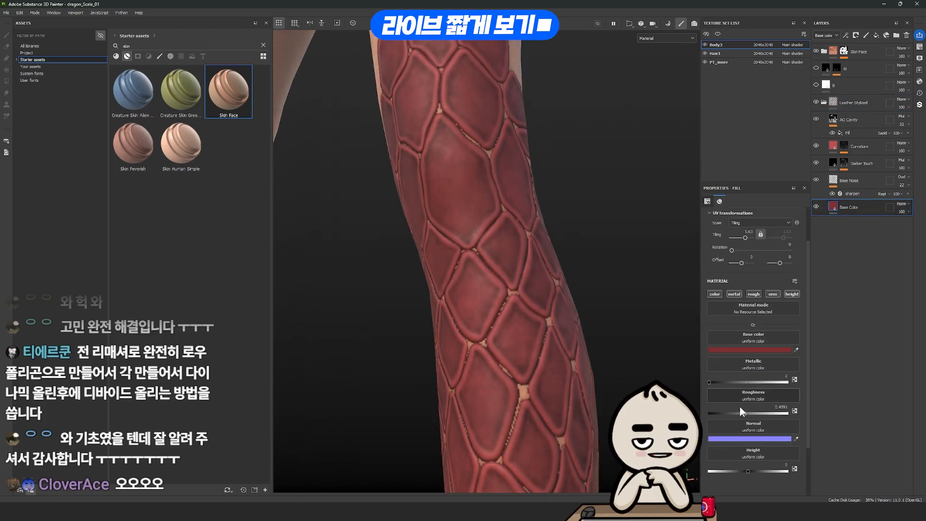
{"action": "left_click_drag", "start_coordinate": [735, 413], "coordinate": [726, 414]}
{"action": "mouse_move", "coordinate": [609, 261]}
{"action": "left_mouse_down", "text": "alt"}
{"action": "mouse_move", "coordinate": [614, 227]}
{"action": "mouse_move", "coordinate": [613, 258]}
{"action": "left_mouse_up", "text": "alt"}
Add a fill layer above AO Cavity and enable its metallic and roughness channels.
{"action": "left_click", "coordinate": [859, 120]}
{"action": "left_click", "coordinate": [876, 36]}
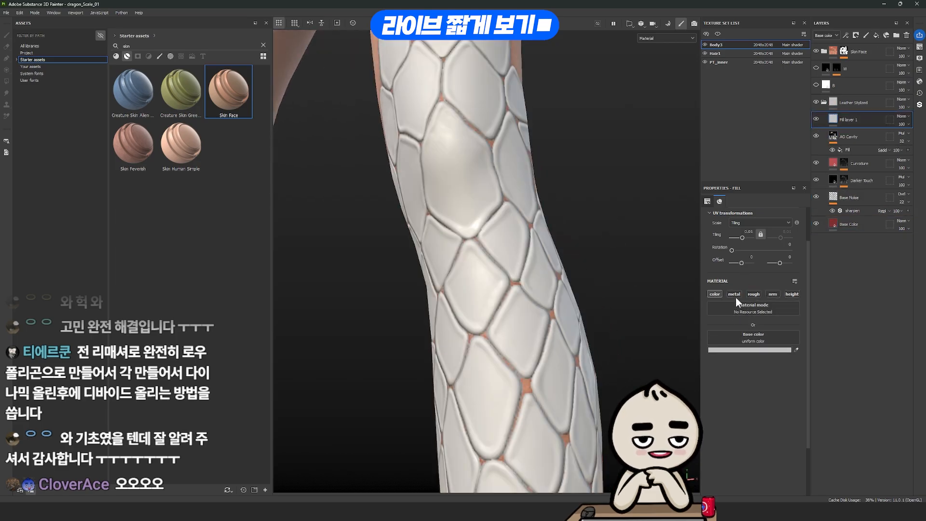
{"action": "left_click", "coordinate": [754, 293]}
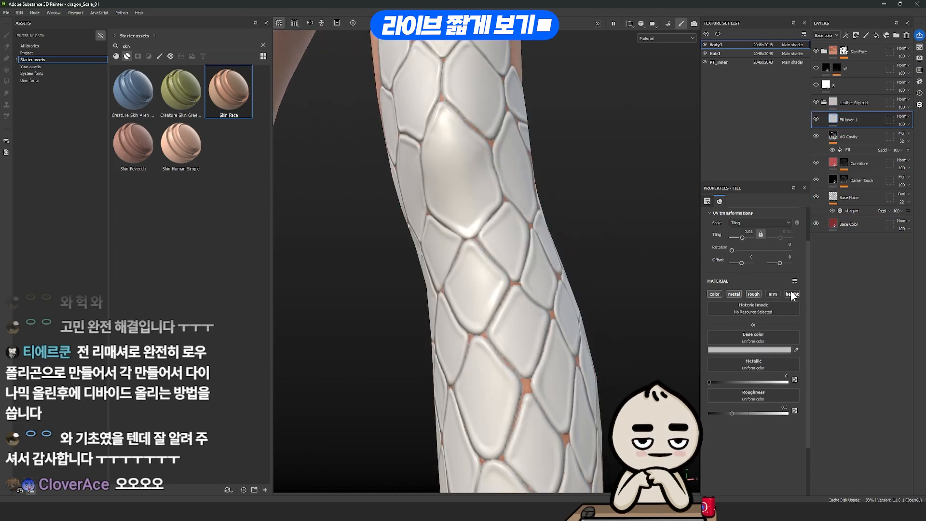
Add a black mask with a Curvature generator to Fill layer 1 and set its global balance to 0.05.
{"action": "right_click", "coordinate": [844, 118]}
{"action": "left_click", "coordinate": [853, 132]}
{"action": "right_click", "coordinate": [849, 118]}
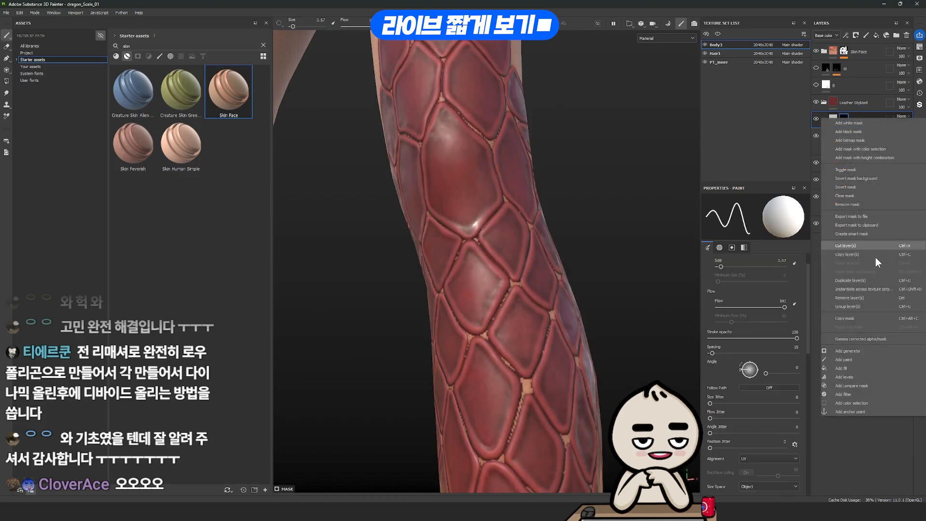
{"action": "left_click", "coordinate": [860, 350]}
{"action": "left_click", "coordinate": [802, 221]}
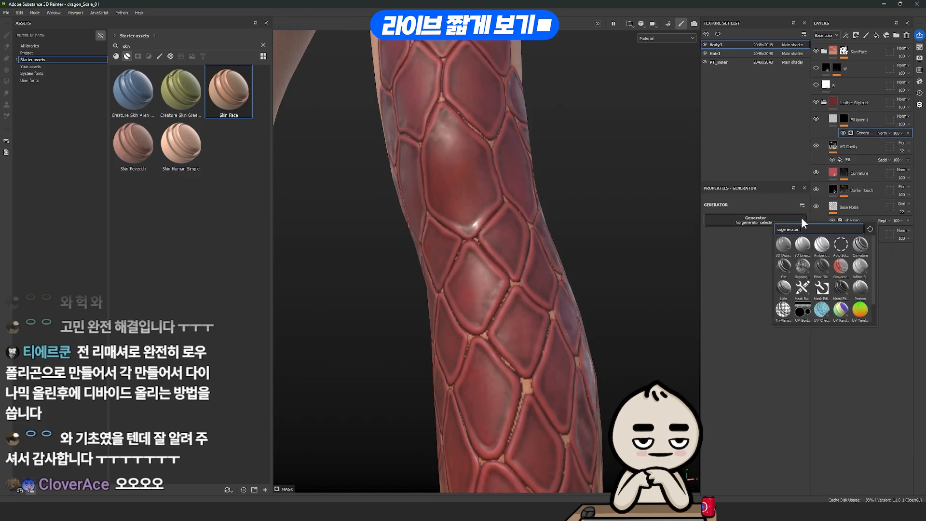
{"action": "left_click", "coordinate": [860, 245]}
{"action": "mouse_move", "coordinate": [713, 281]}
{"action": "left_mouse_down"}
{"action": "mouse_move", "coordinate": [737, 280]}
{"action": "mouse_move", "coordinate": [719, 281]}
{"action": "left_mouse_up"}
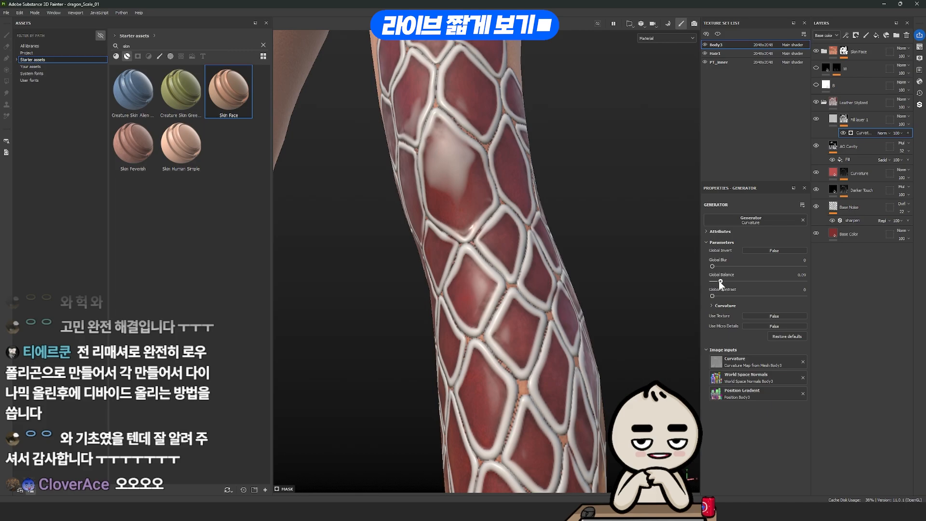
Add a Warp filter to Fill layer 1's mask, lower its intensity and set its blending mode to Multiply.
{"action": "right_click", "coordinate": [843, 119]}
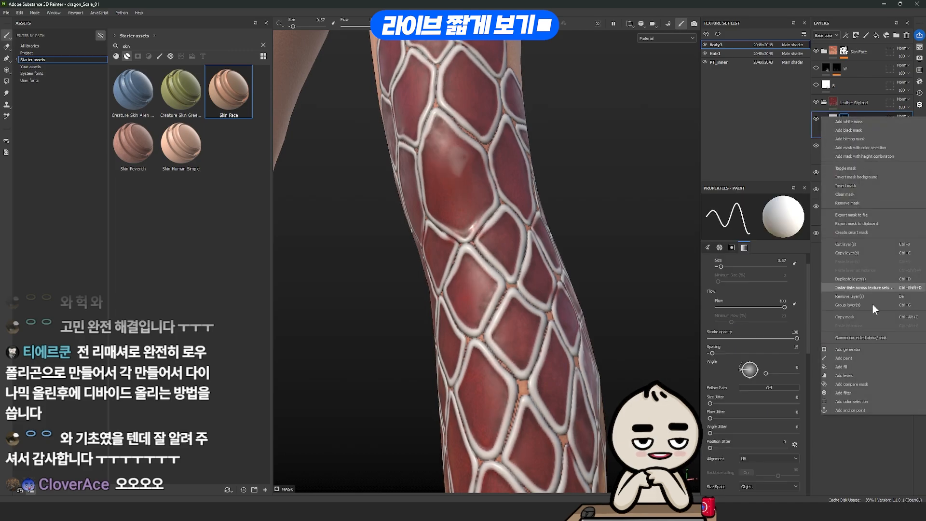
{"action": "left_click", "coordinate": [852, 392]}
{"action": "left_click", "coordinate": [784, 225]}
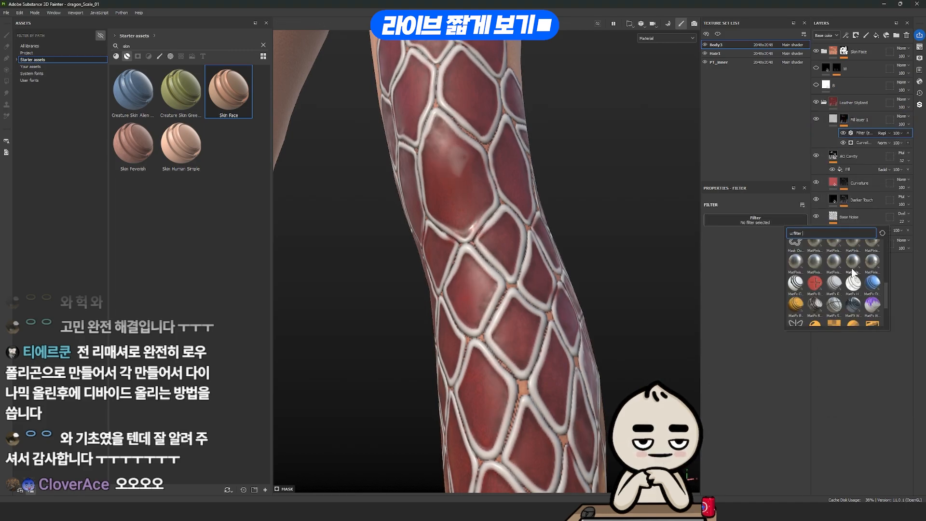
{"action": "left_click", "coordinate": [798, 244]}
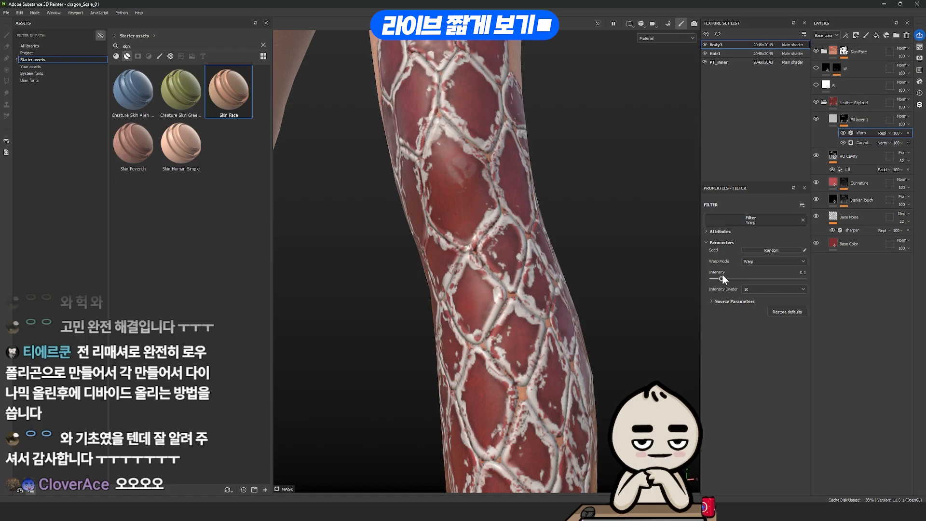
{"action": "left_click_drag", "start_coordinate": [722, 275], "coordinate": [715, 276]}
{"action": "left_click", "coordinate": [882, 132]}
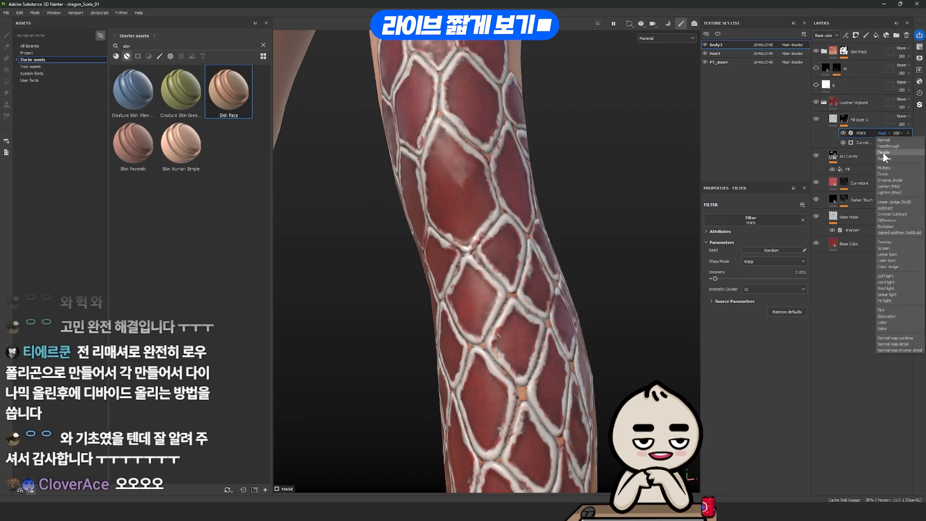
{"action": "left_click", "coordinate": [884, 168]}
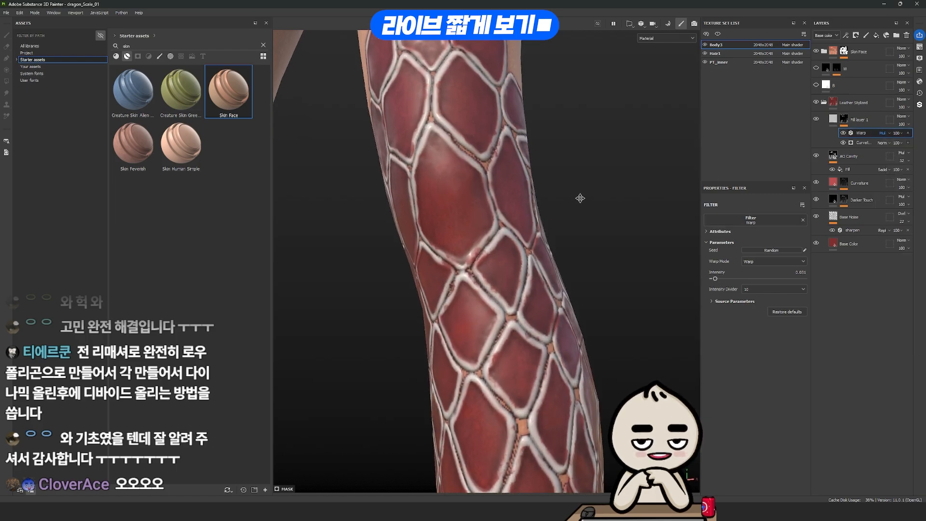
Change the base color of Fill layer 1 to a muted grayish beige for the scale edges.
{"action": "middle_click_drag", "start_coordinate": [580, 198], "coordinate": [627, 148], "text": "alt"}
{"action": "left_click", "coordinate": [832, 120]}
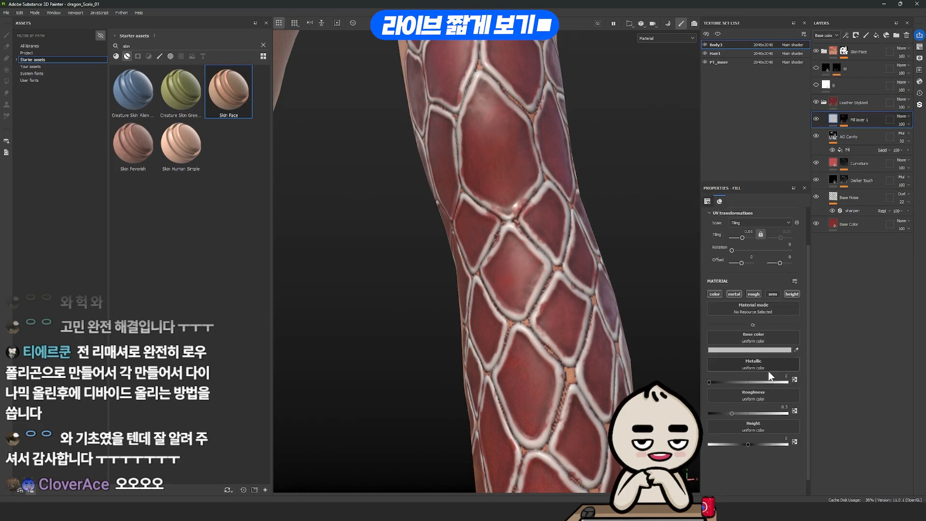
{"action": "left_click", "coordinate": [501, 223]}
{"action": "left_click_drag", "start_coordinate": [622, 166], "coordinate": [620, 189], "text": "alt"}
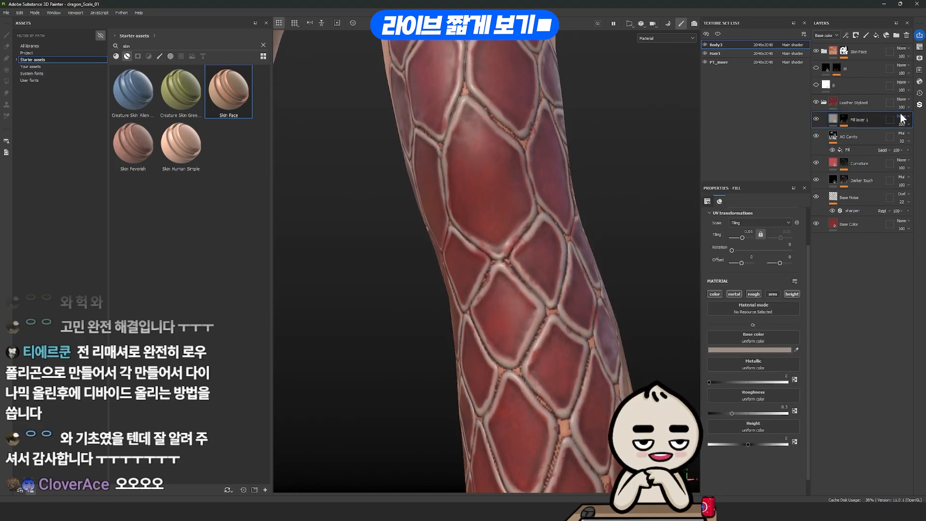
Set Fill layer 1's roughness to about 0.78 and its height to about -0.07.
{"action": "left_click_drag", "start_coordinate": [742, 412], "coordinate": [771, 413]}
{"action": "left_click_drag", "start_coordinate": [745, 444], "coordinate": [745, 441]}
{"action": "left_click_drag", "start_coordinate": [622, 251], "coordinate": [642, 241], "text": "alt"}
{"action": "right_click_drag", "start_coordinate": [642, 241], "coordinate": [676, 233], "text": "alt"}
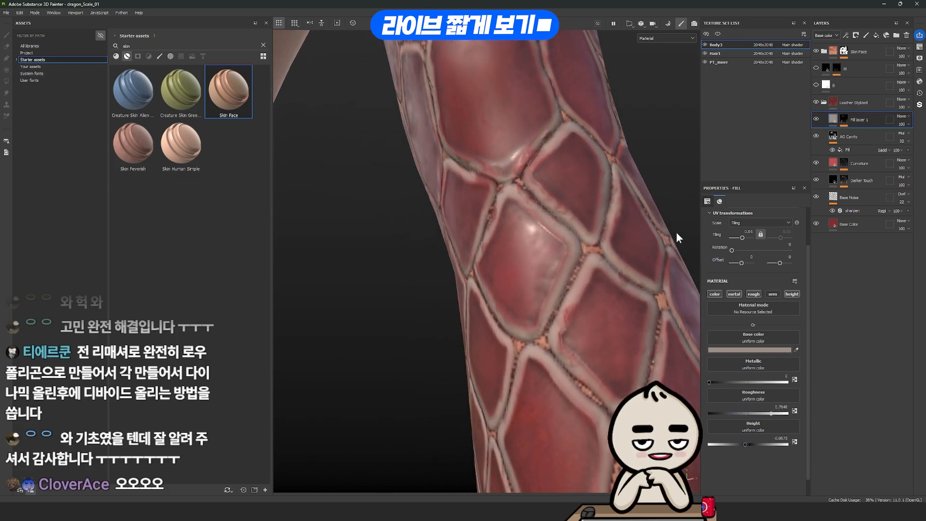
Set the Curvature generator in Fill layer 1's mask to global balance 0.02 and global contrast 0.81, and check the whole leg.
{"action": "left_click_drag", "start_coordinate": [677, 232], "coordinate": [685, 229], "text": "alt"}
{"action": "left_click", "coordinate": [844, 120]}
{"action": "left_click", "coordinate": [844, 125]}
{"action": "left_click", "coordinate": [861, 142]}
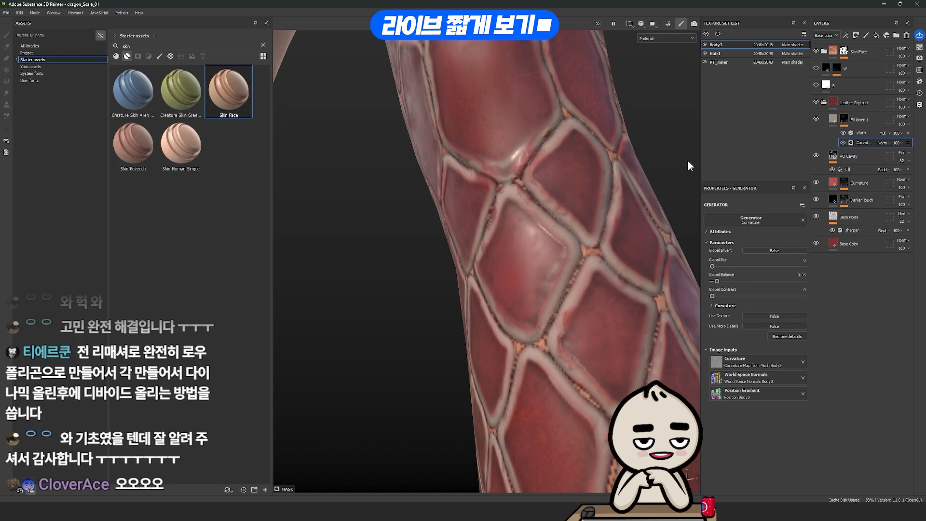
{"action": "left_click_drag", "start_coordinate": [687, 161], "coordinate": [668, 176], "text": "alt"}
{"action": "left_click_drag", "start_coordinate": [717, 280], "coordinate": [787, 296]}
{"action": "scroll", "coordinate": [627, 217], "scroll_direction": "down", "scroll_amount": 5}
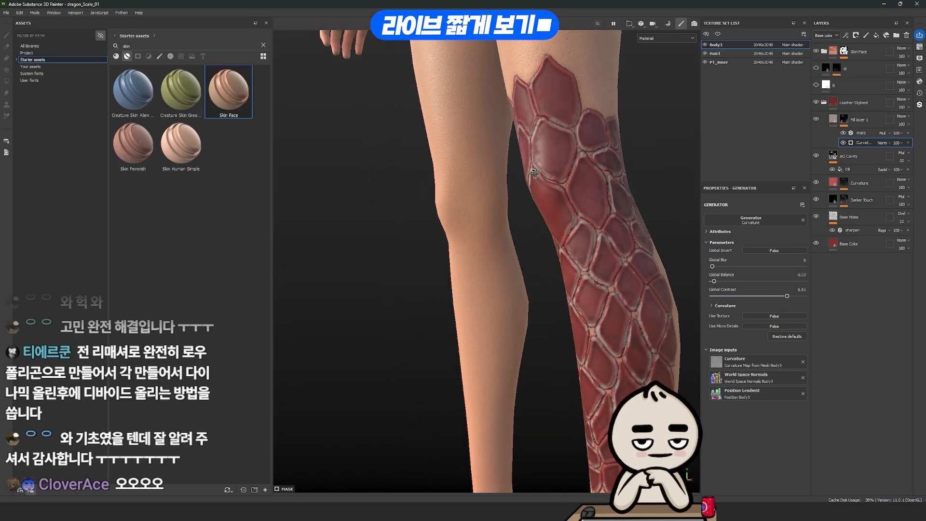
{"action": "mouse_move", "coordinate": [560, 189]}
{"action": "left_mouse_down", "text": "alt"}
{"action": "mouse_move", "coordinate": [502, 165]}
{"action": "mouse_move", "coordinate": [699, 141]}
{"action": "mouse_move", "coordinate": [555, 184]}
{"action": "left_mouse_up", "text": "alt"}
{"action": "scroll", "coordinate": [555, 184], "scroll_direction": "down", "scroll_amount": 5}
{"action": "scroll", "coordinate": [555, 184], "scroll_direction": "up", "scroll_amount": 4}
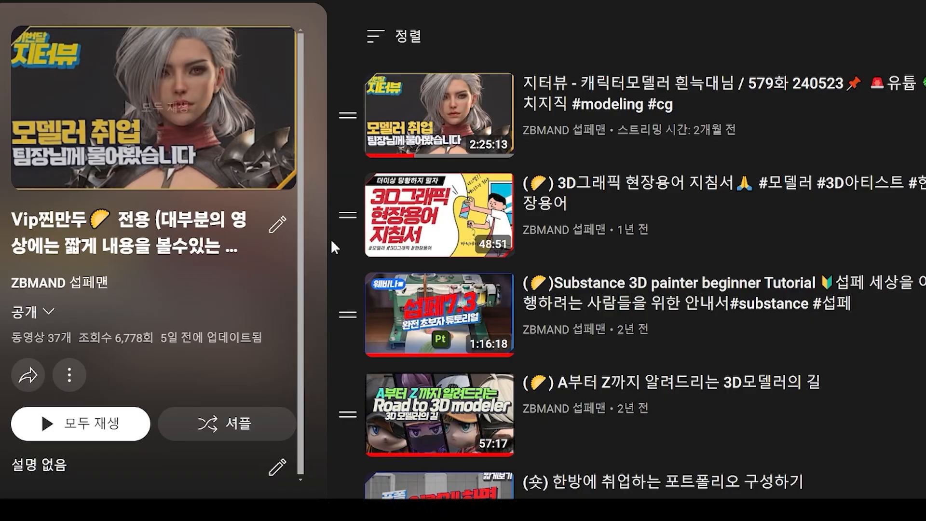
{"action": "scroll", "coordinate": [316, 288], "scroll_direction": "down", "scroll_amount": 4}
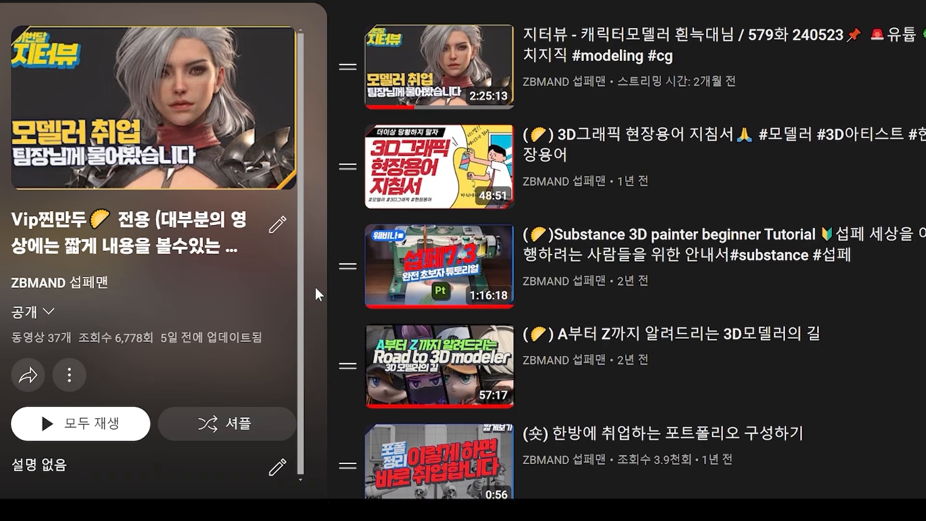
{"action": "scroll", "coordinate": [316, 289], "scroll_direction": "down", "scroll_amount": 18}
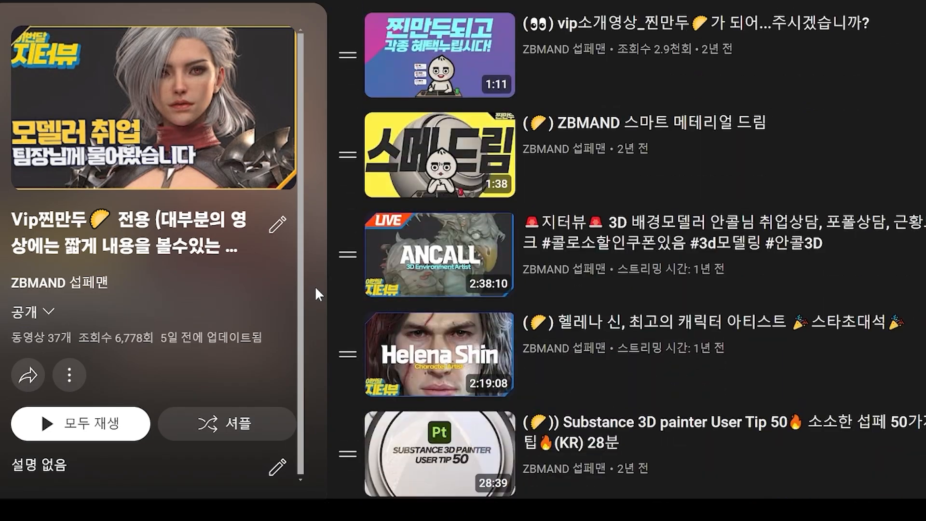
{"action": "scroll", "coordinate": [314, 285], "scroll_direction": "down", "scroll_amount": 3}
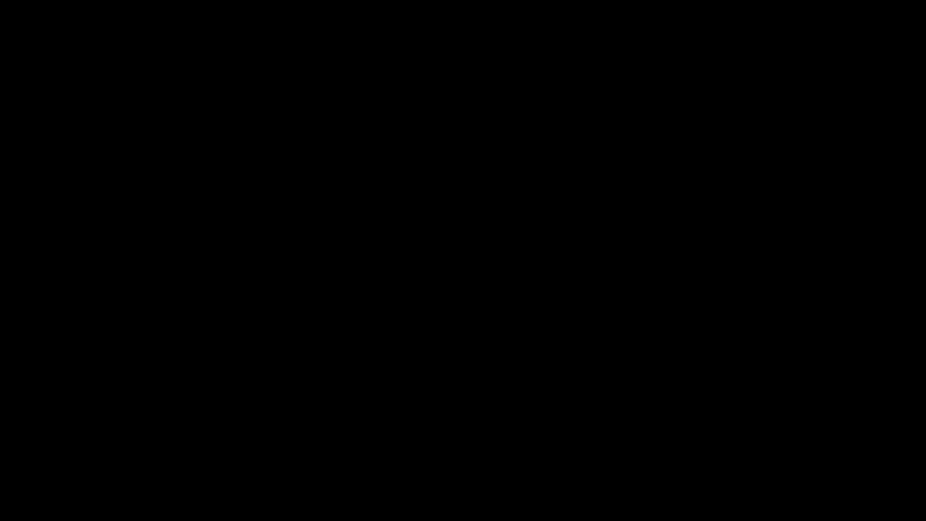